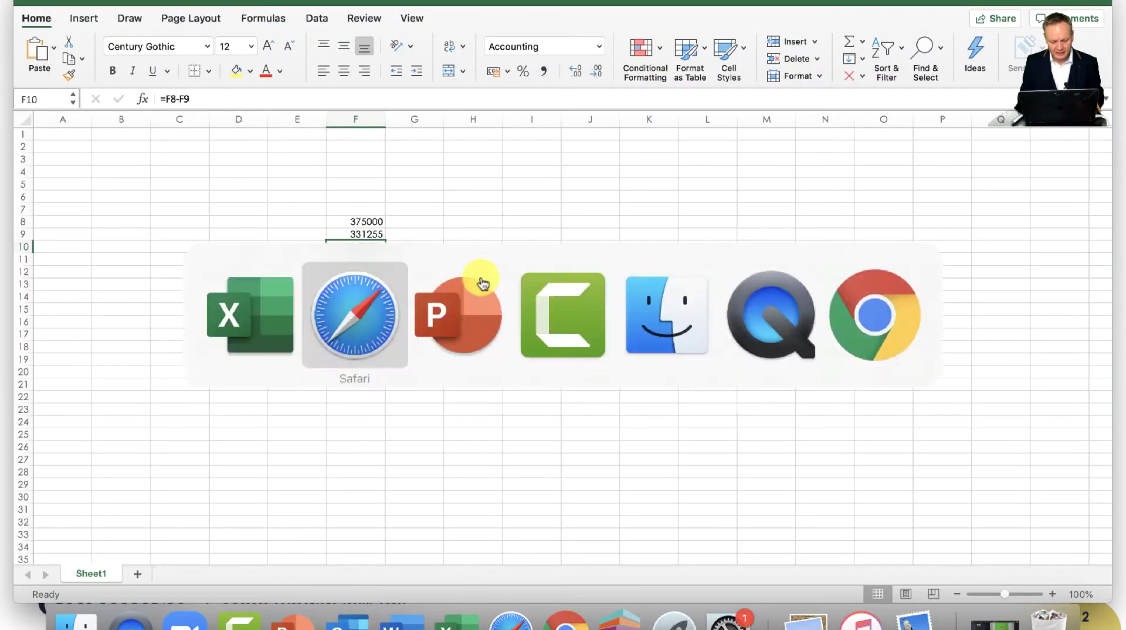
# - Review the re-mortgage and payments slides in PowerPoint against the creditors section of the Xero balance sheet in Safari
pyautogui.press('super+Tab')
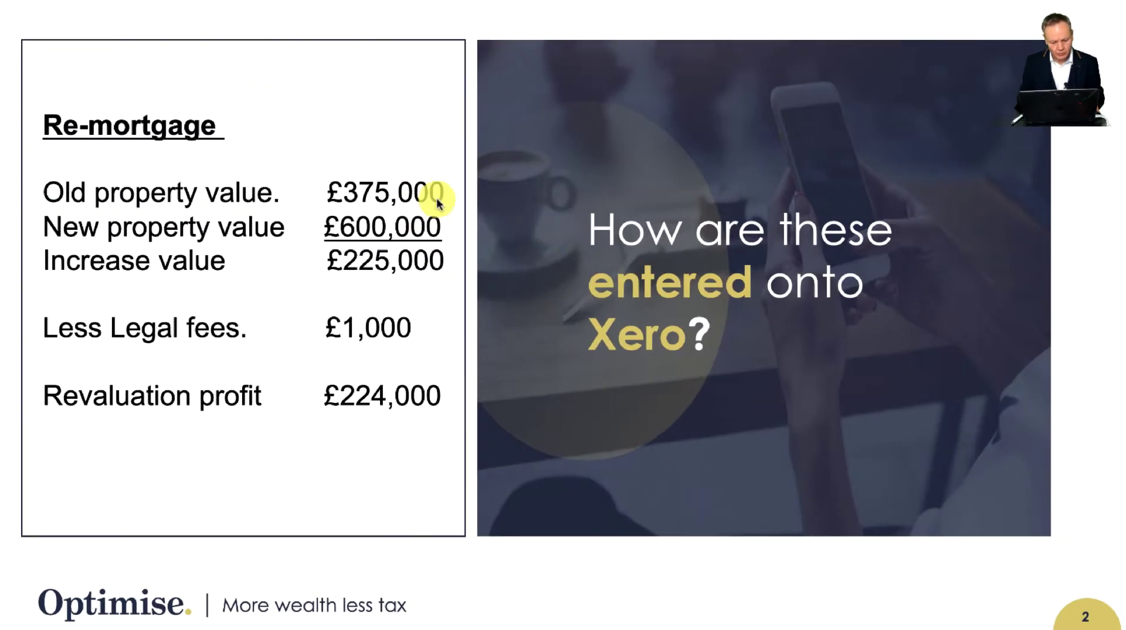
pyautogui.press('super+Tab')
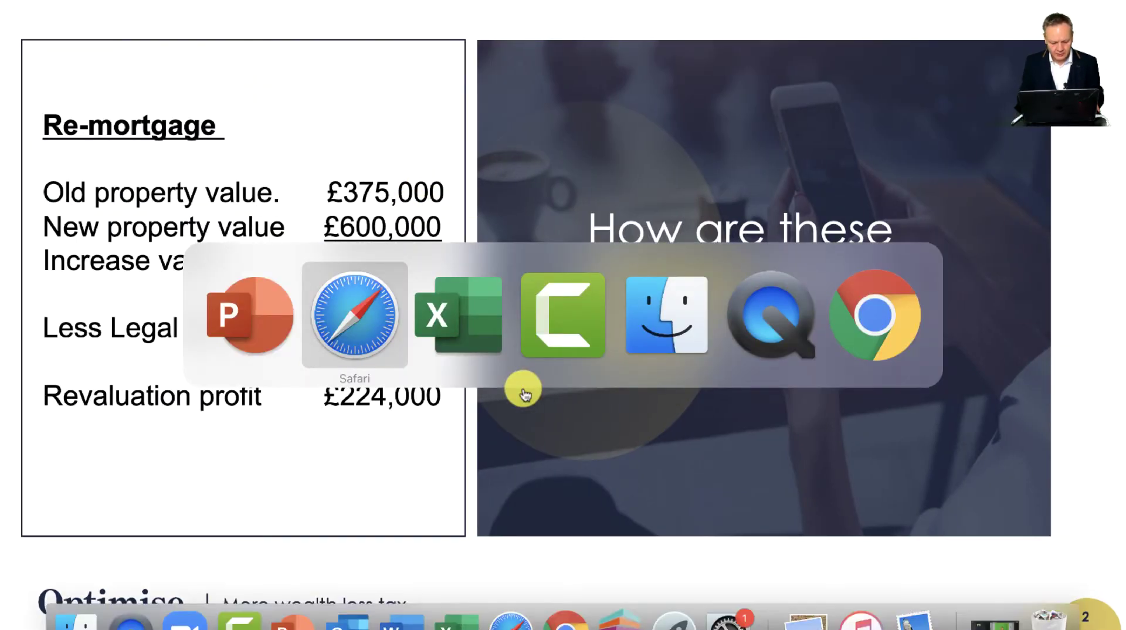
pyautogui.scroll(-12, 523, 389)
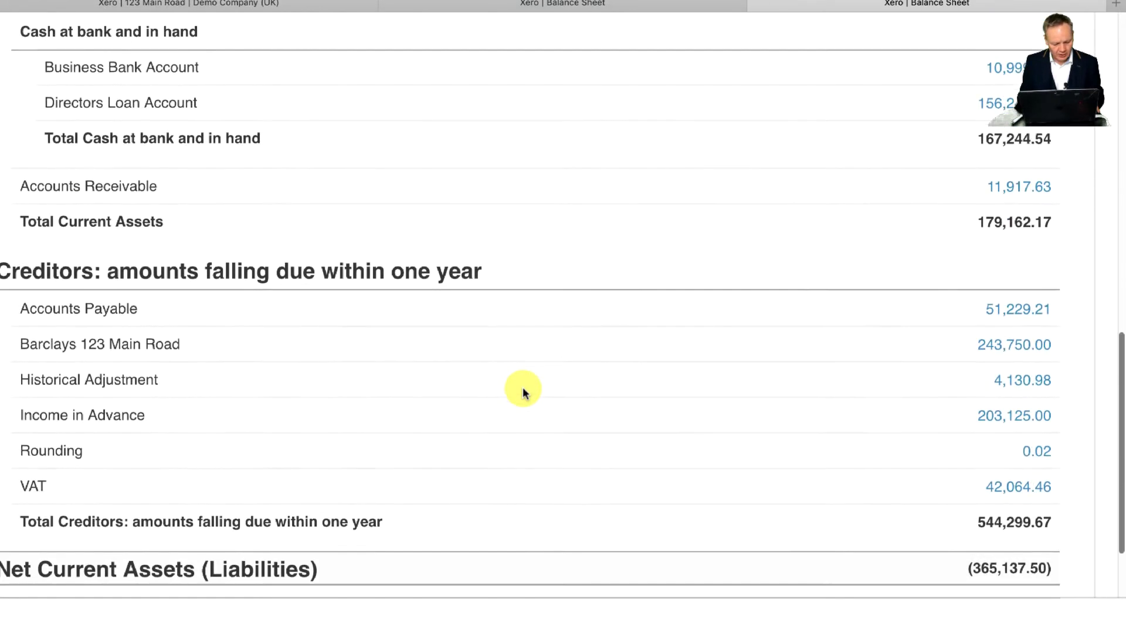
pyautogui.scroll(-1, 523, 389)
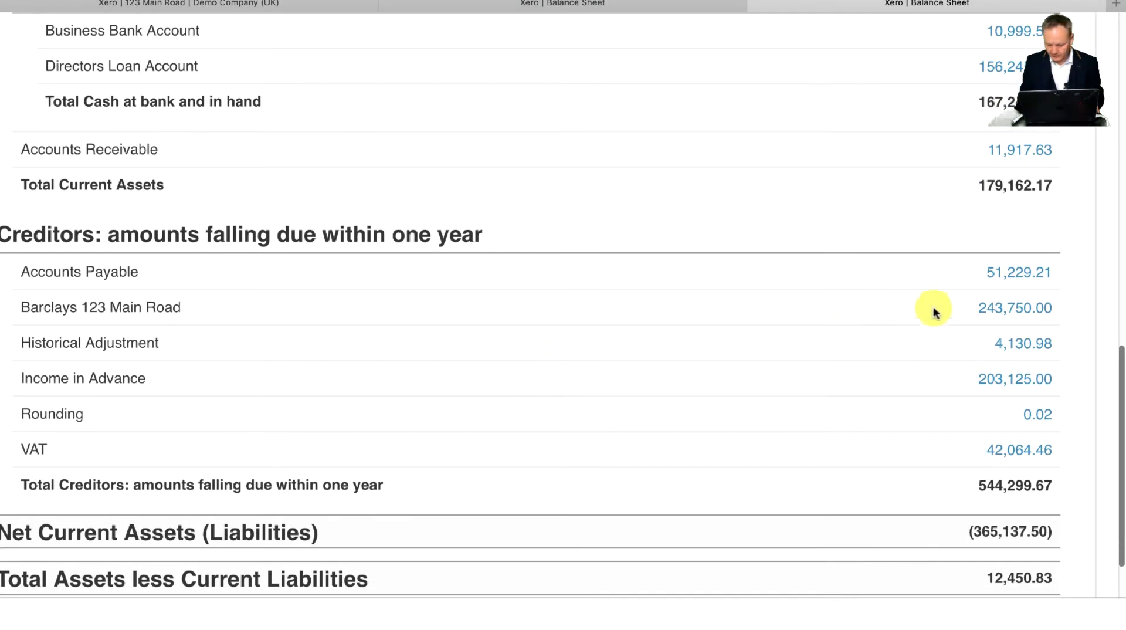
pyautogui.press('super+Tab')
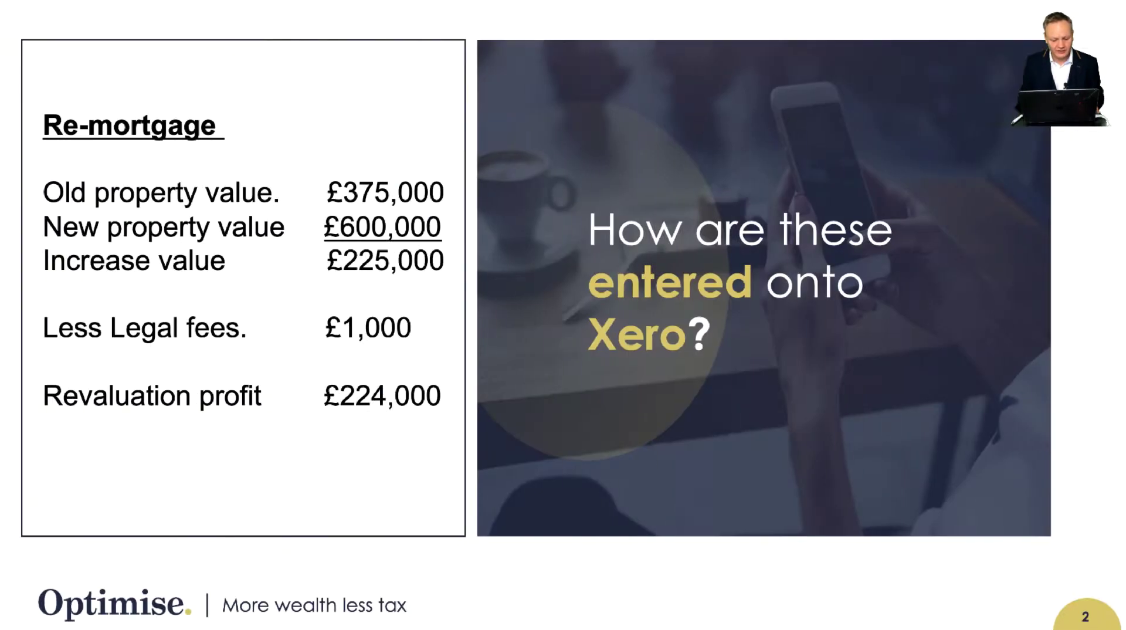
pyautogui.press('Right')
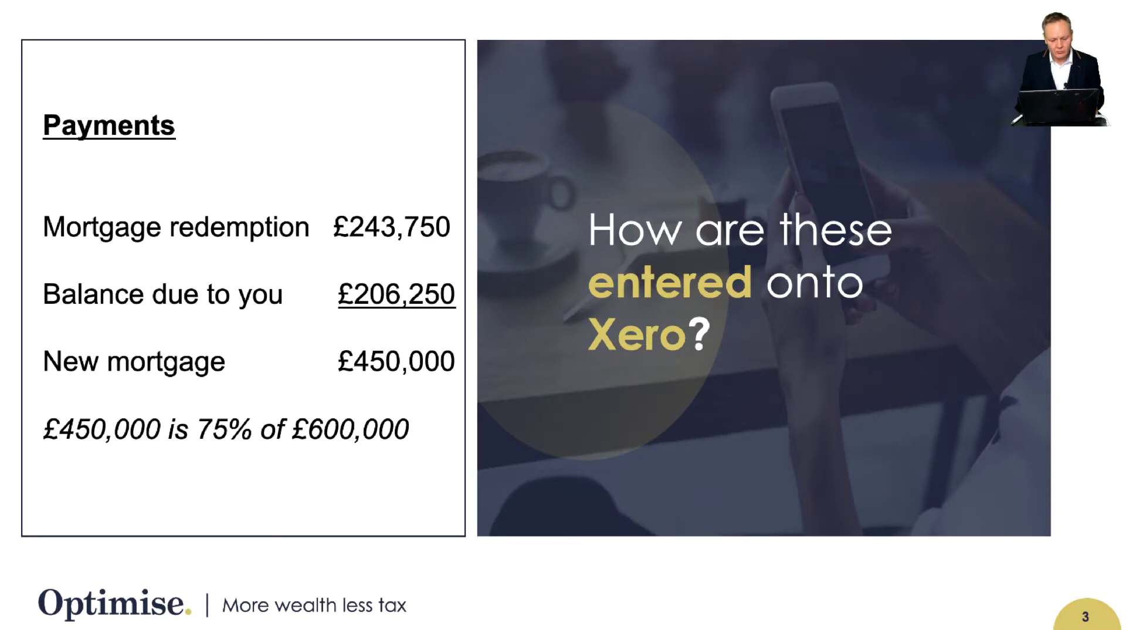
pyautogui.press('super+Tab')
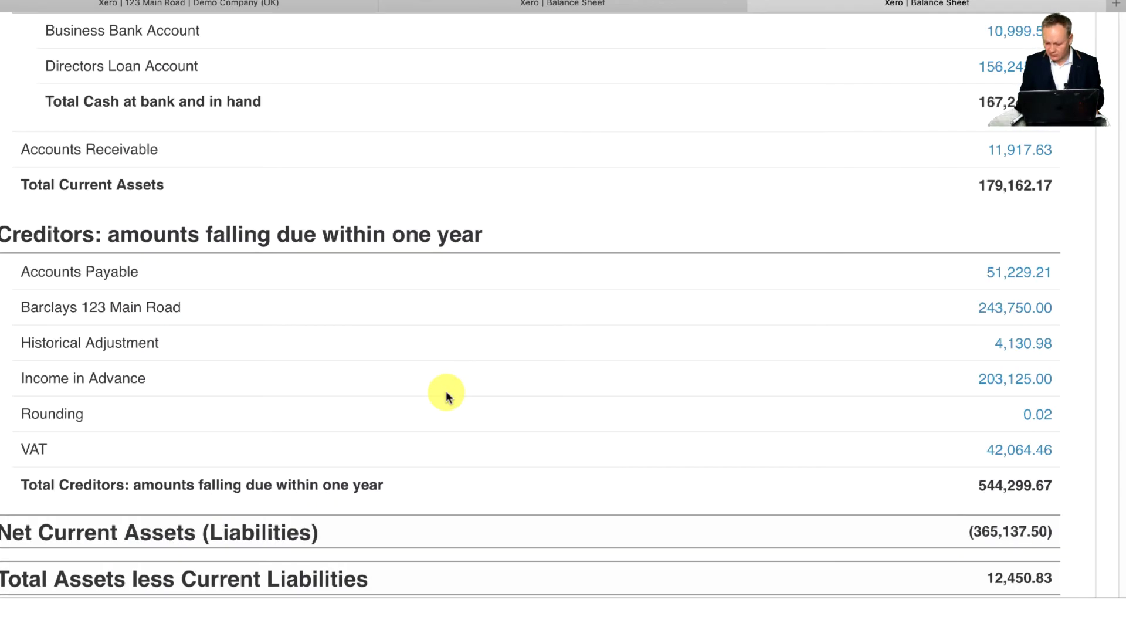
pyautogui.press('super+Tab')
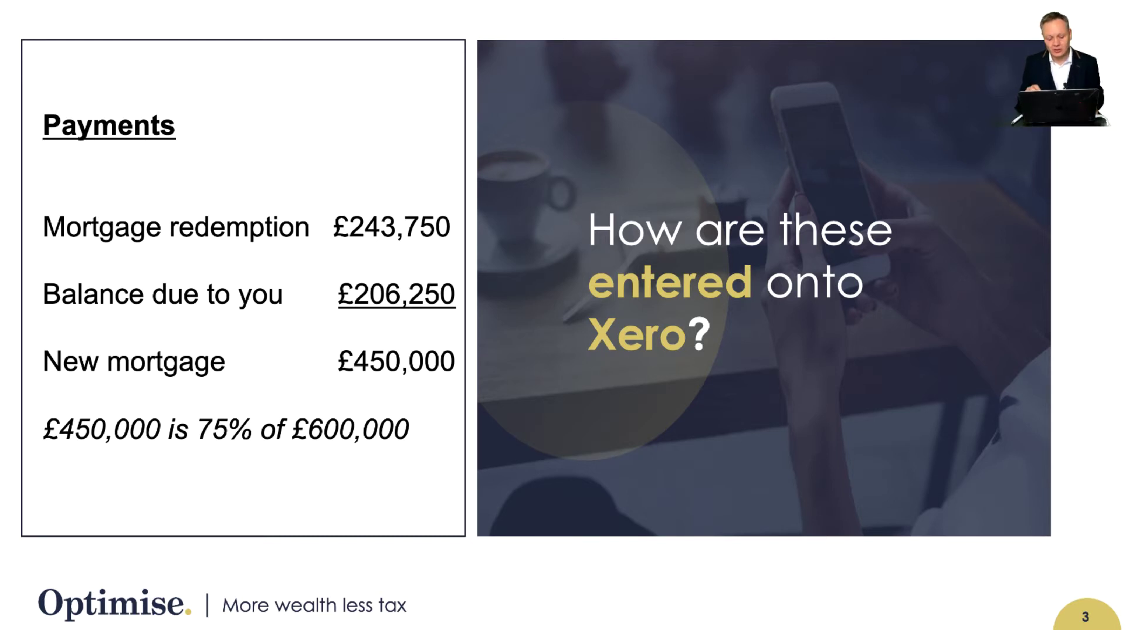
pyautogui.press('Left')
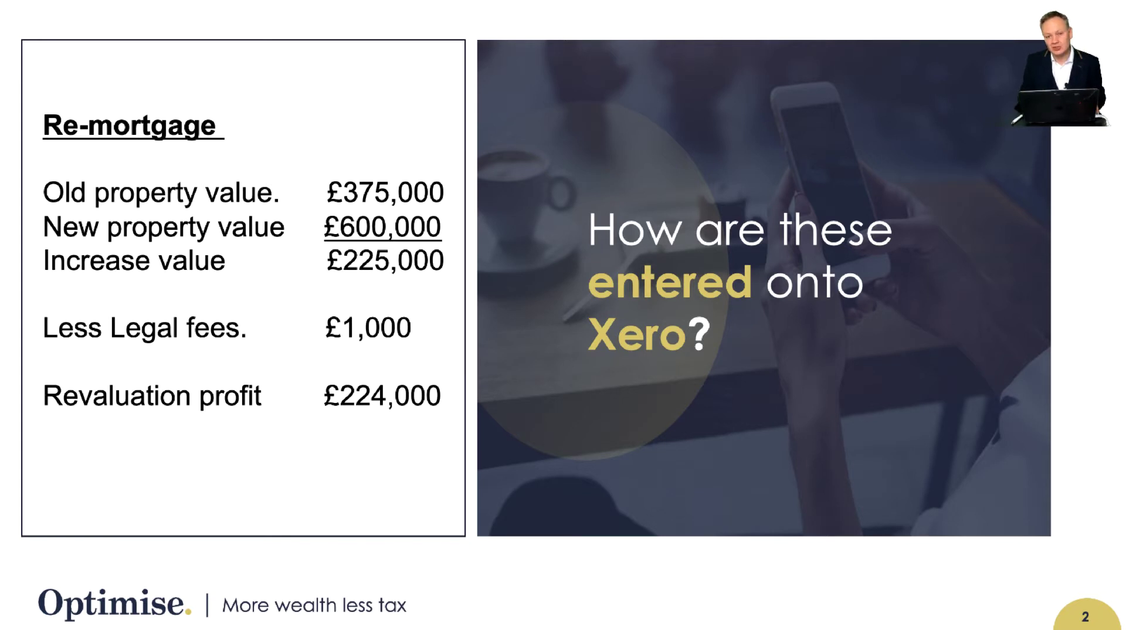
# - Switch to Xero in Safari and start a new manual journal for Demo Company (UK)
pyautogui.press('Escape')
pyautogui.press('super+Tab')
pyautogui.scroll(15, 565, 278)
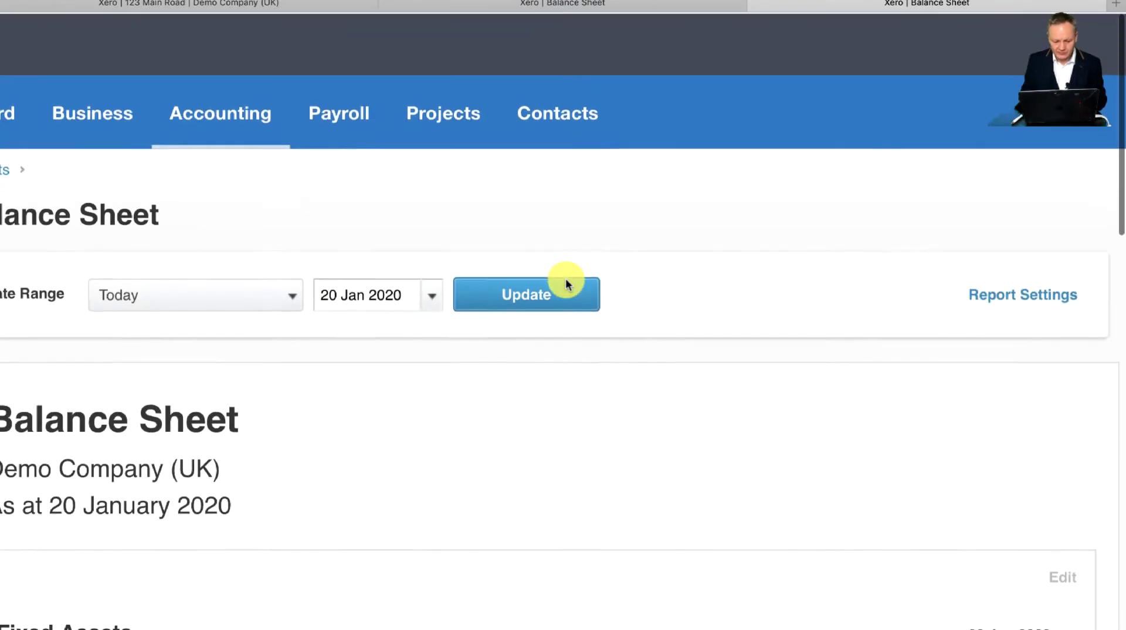
pyautogui.hscroll(-6, 565, 283)
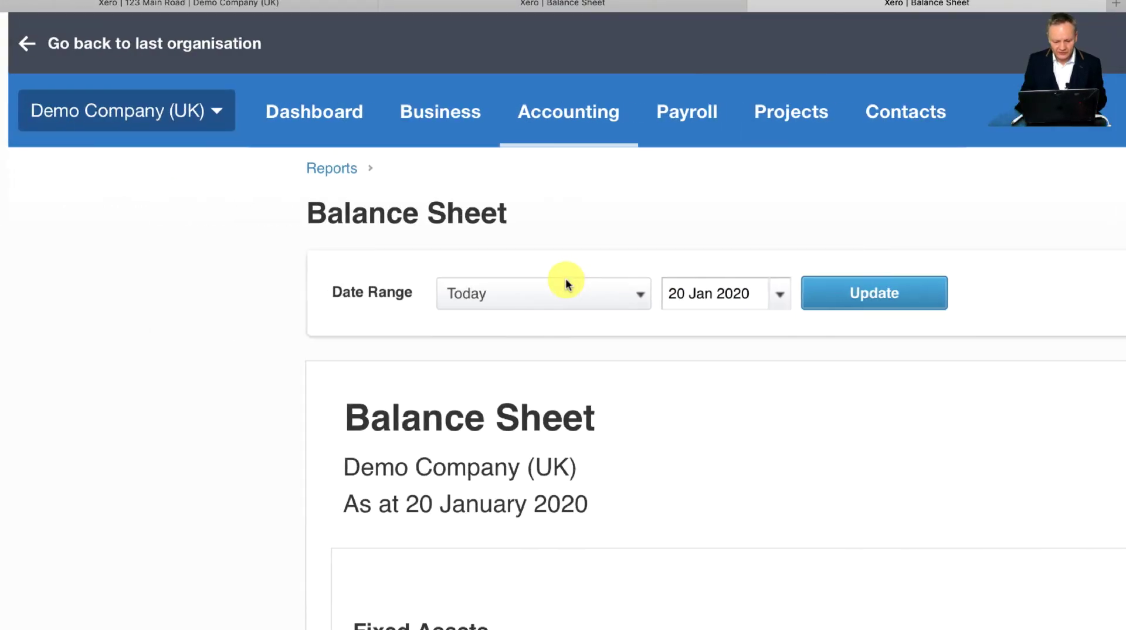
pyautogui.click(559, 118)
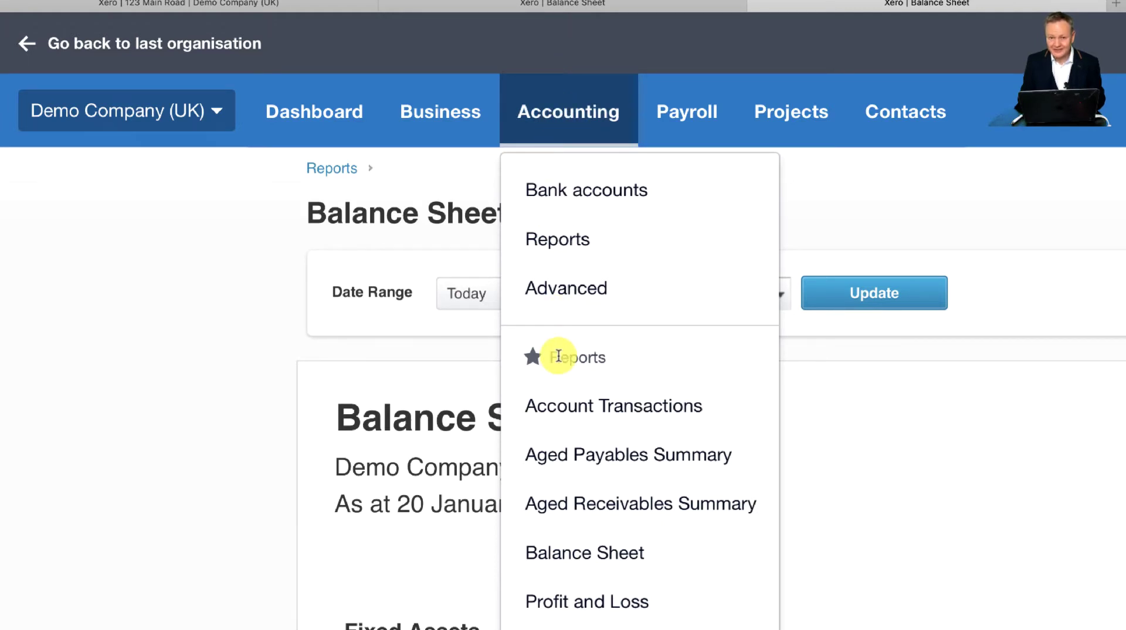
pyautogui.scroll(-3, 558, 356)
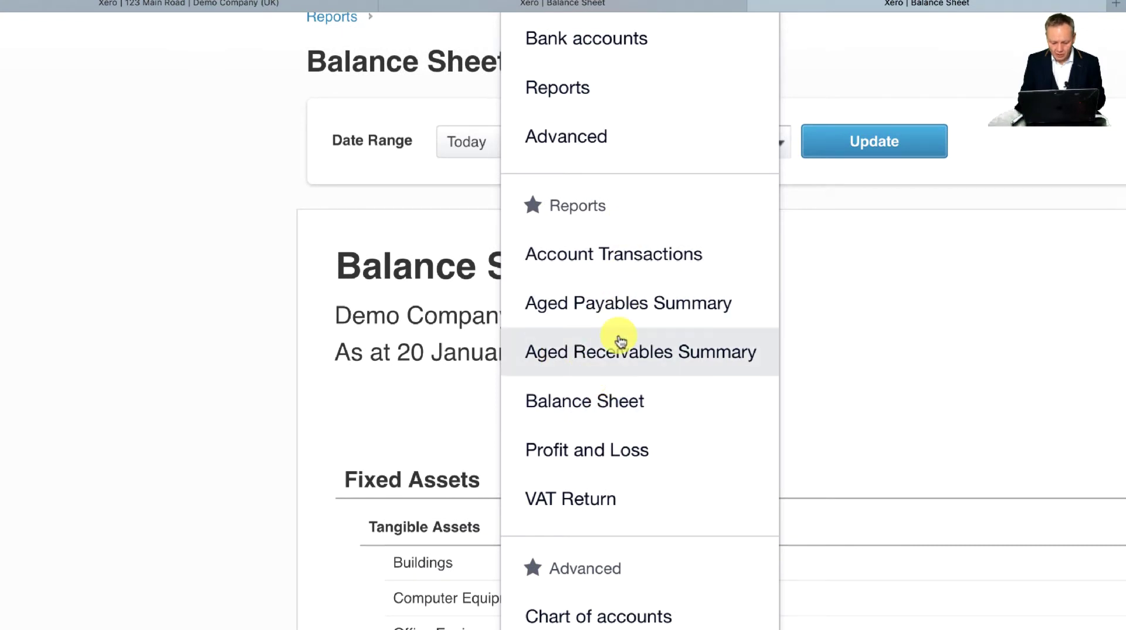
pyautogui.scroll(-3, 630, 253)
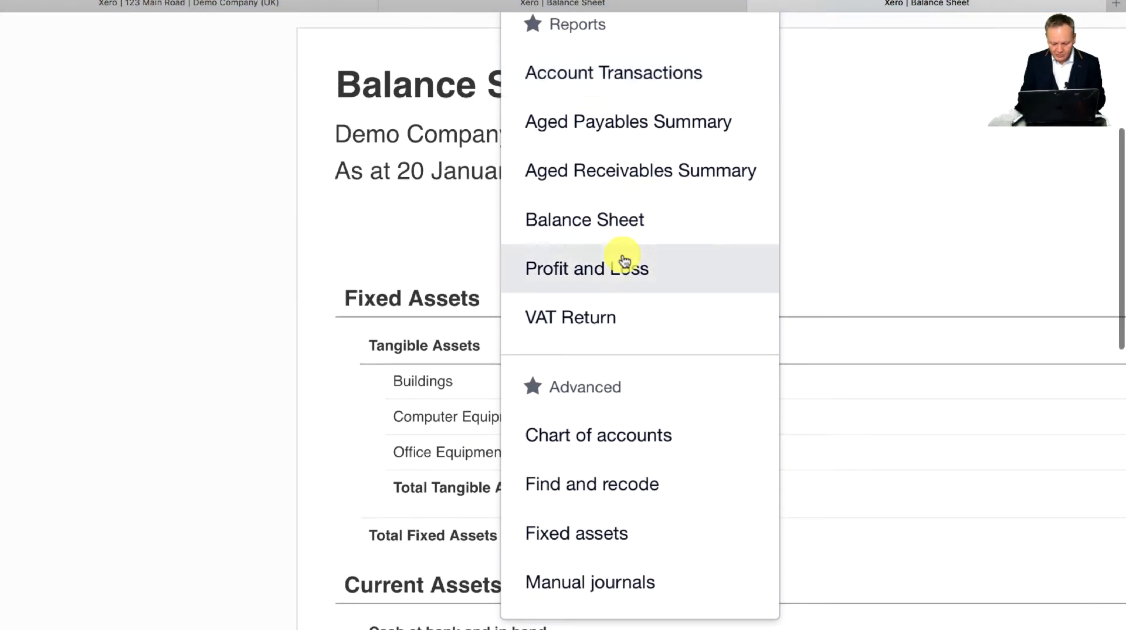
pyautogui.scroll(-1, 624, 262)
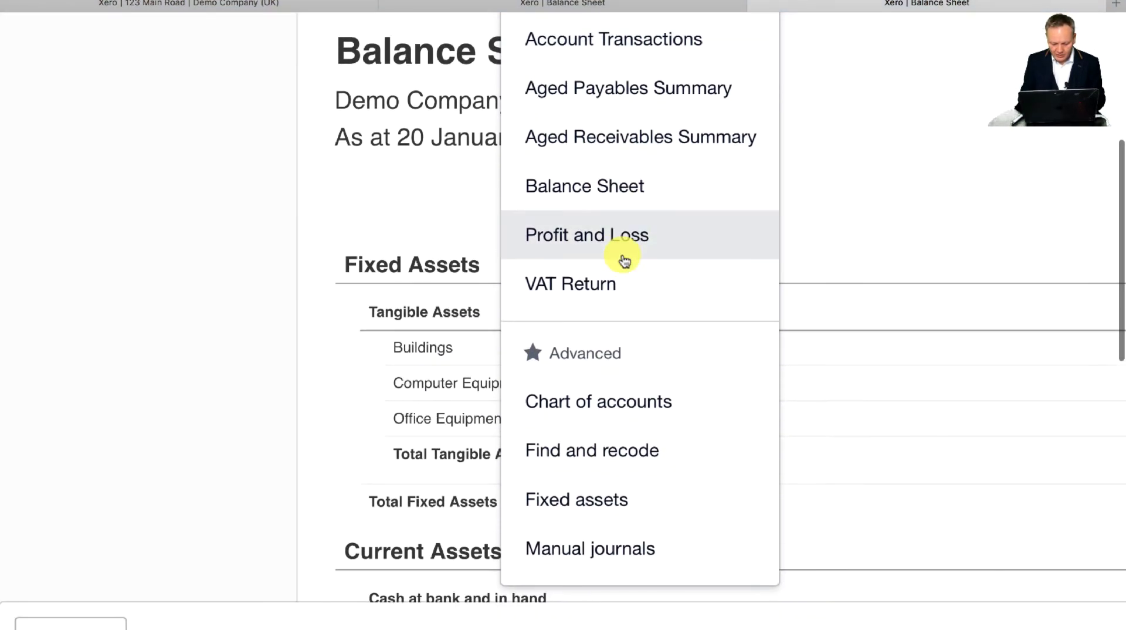
pyautogui.click(591, 550)
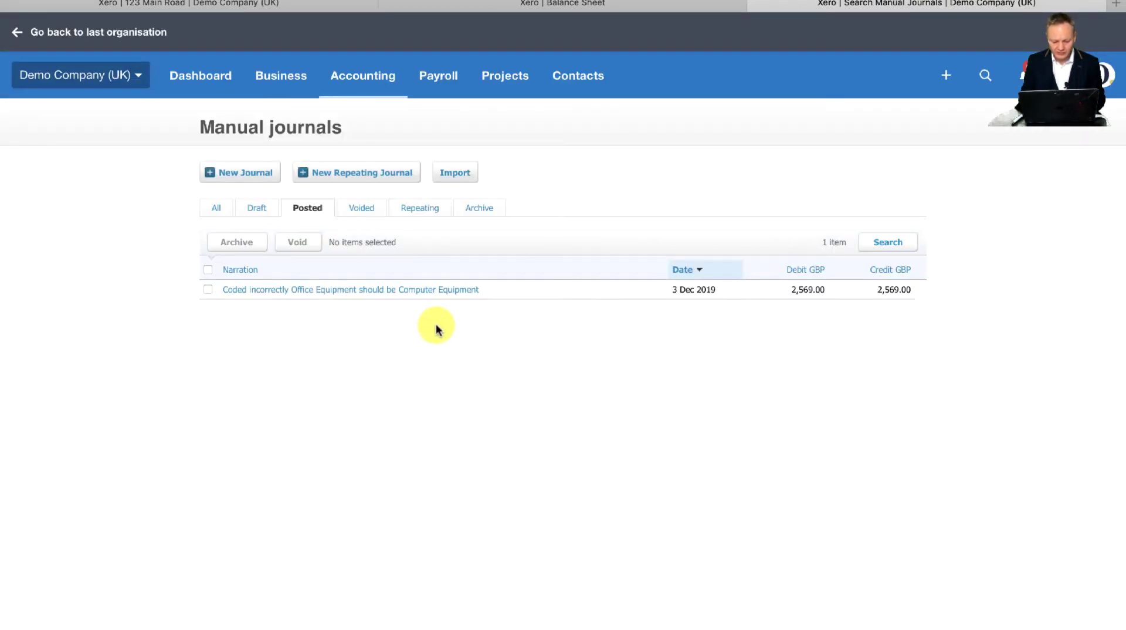
pyautogui.click(228, 173)
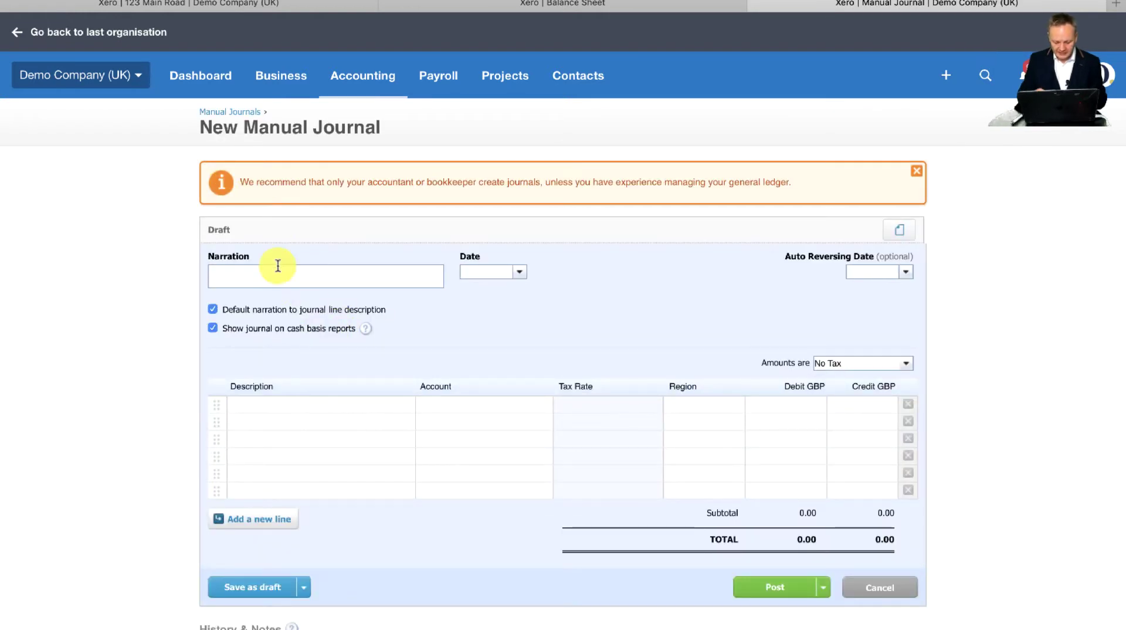
# - Set the journal's narration to "Revaluation of property" and its date to 31 Jan 2020
pyautogui.write('Revalu')
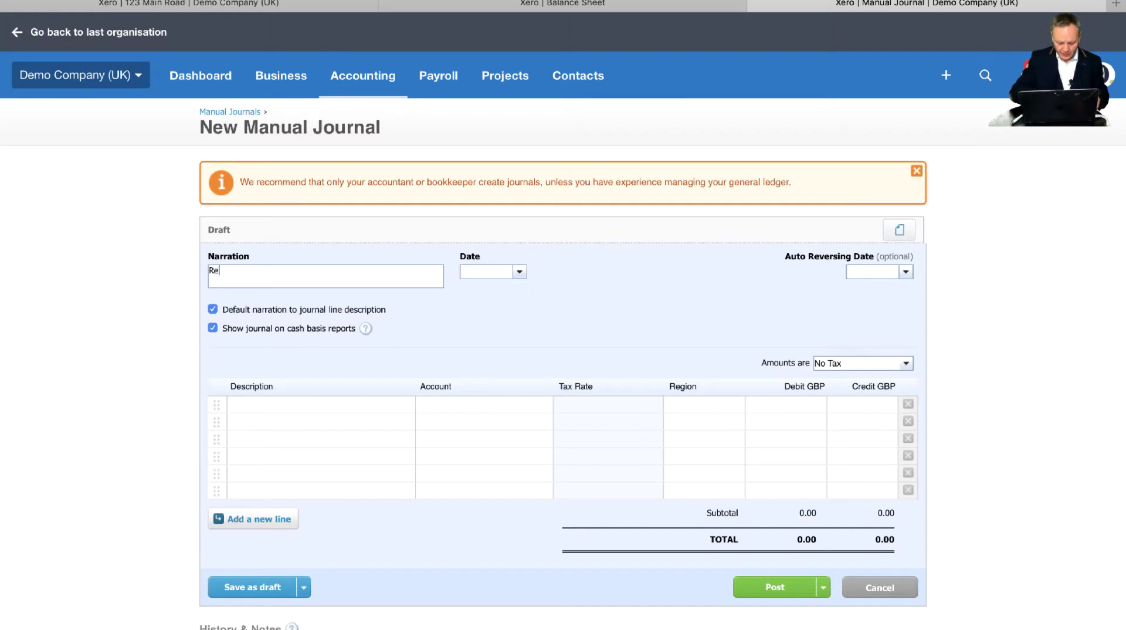
pyautogui.press('BackSpace')
pyautogui.press('BackSpace')
pyautogui.write('luation ')
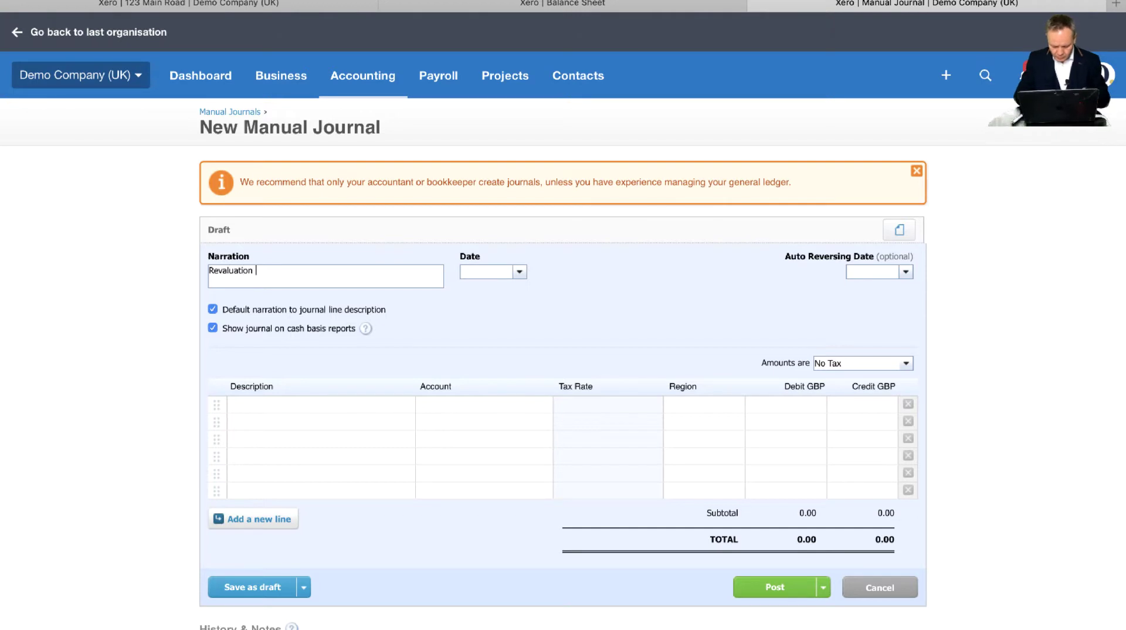
pyautogui.write('of property')
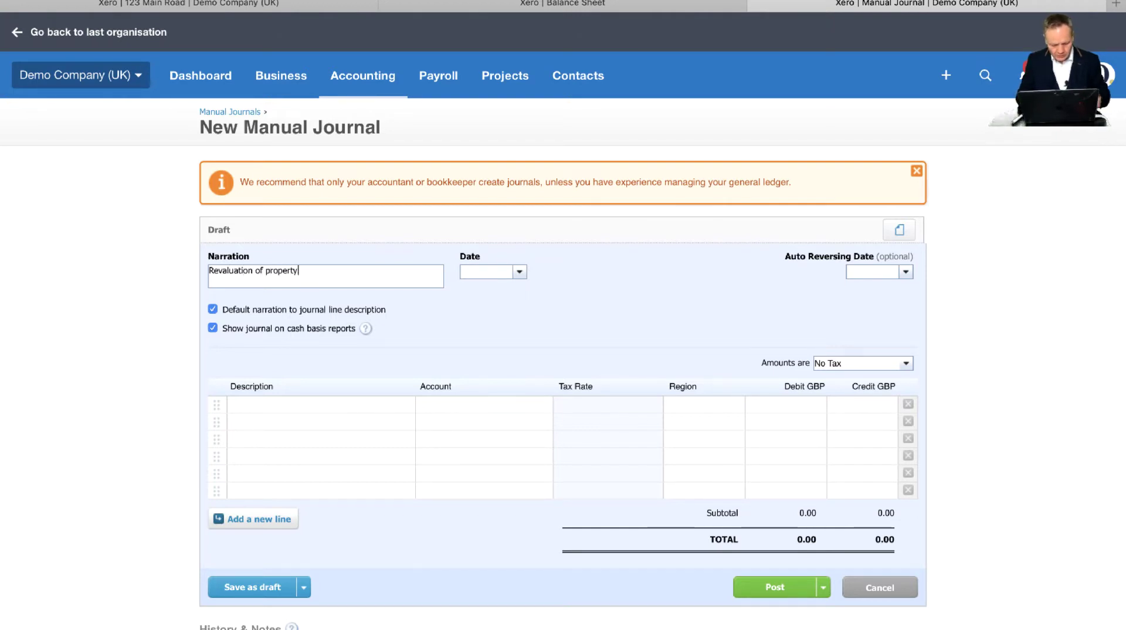
pyautogui.press('Tab')
pyautogui.write('31/01/2020')
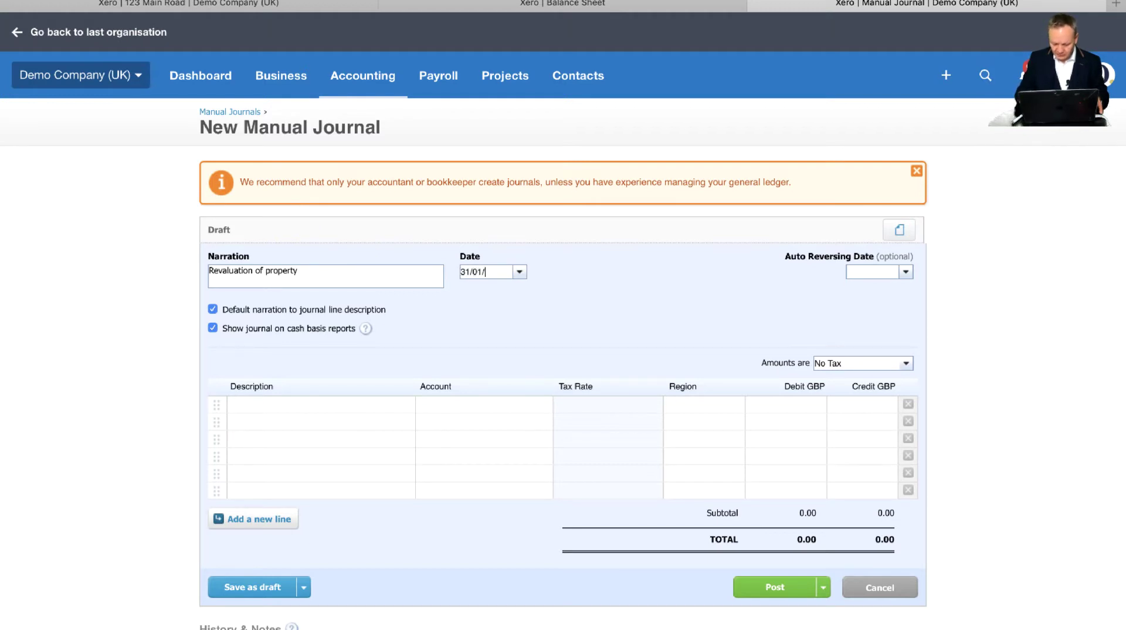
pyautogui.press('Tab')
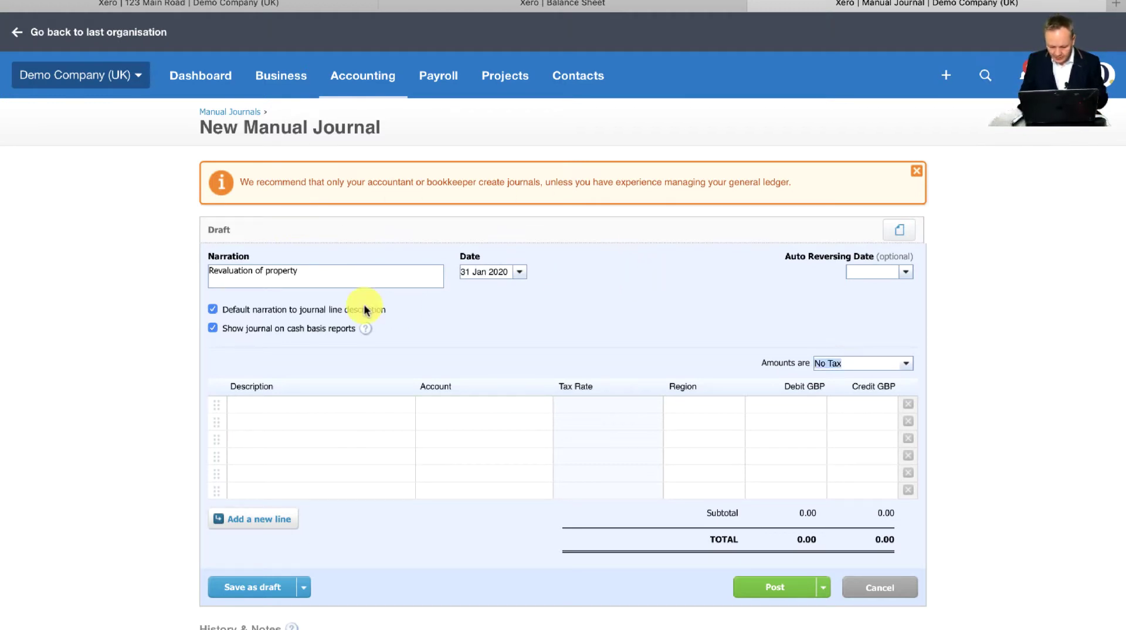
# - Fill the first journal line with the default "Revaluation of property" description and the account 740 - Buildings
pyautogui.click(287, 412)
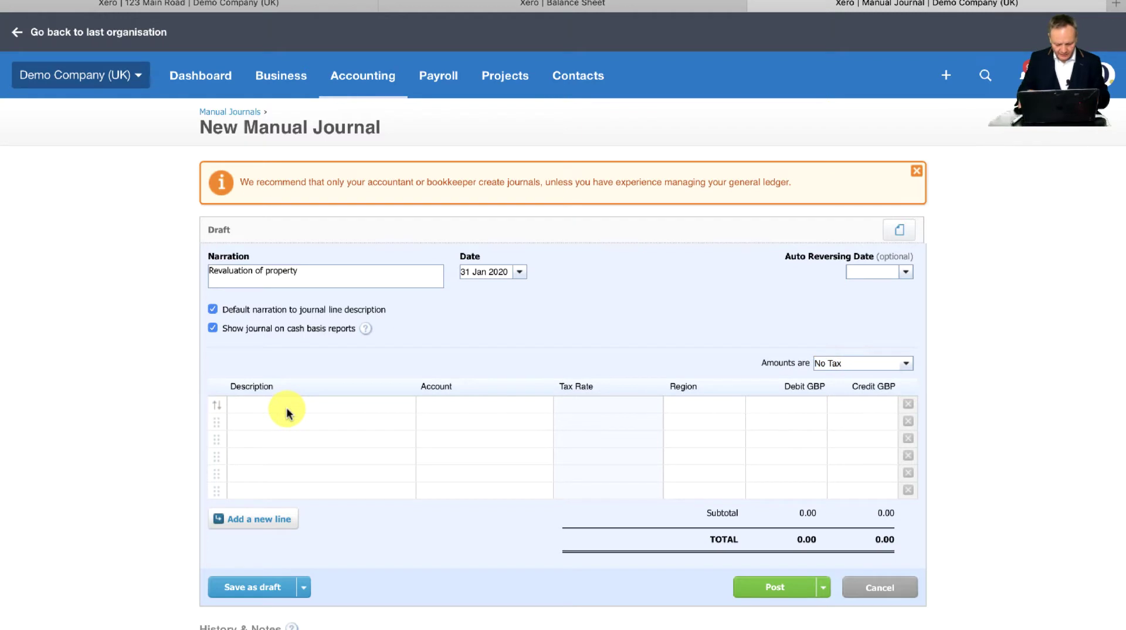
pyautogui.click(302, 405)
pyautogui.press('Tab')
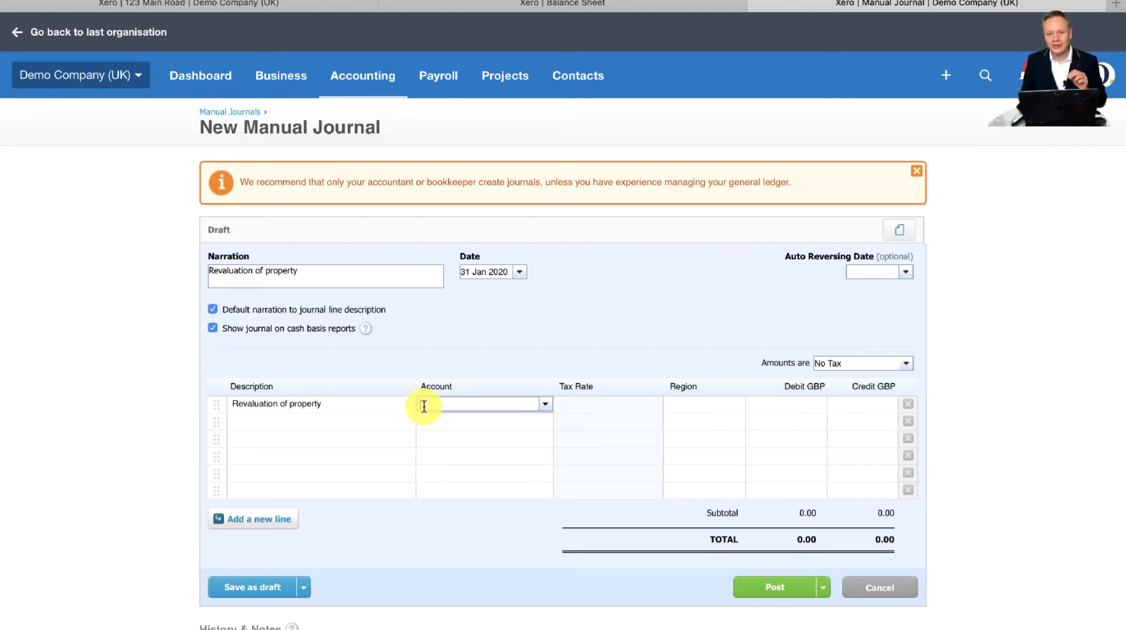
pyautogui.write('build')
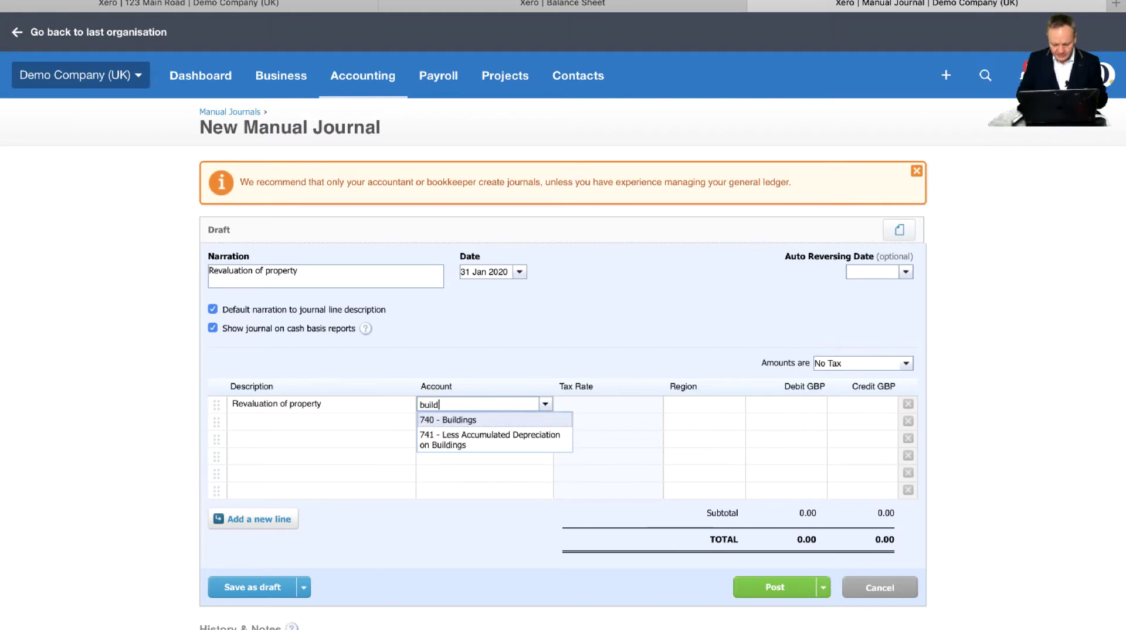
pyautogui.click(475, 420)
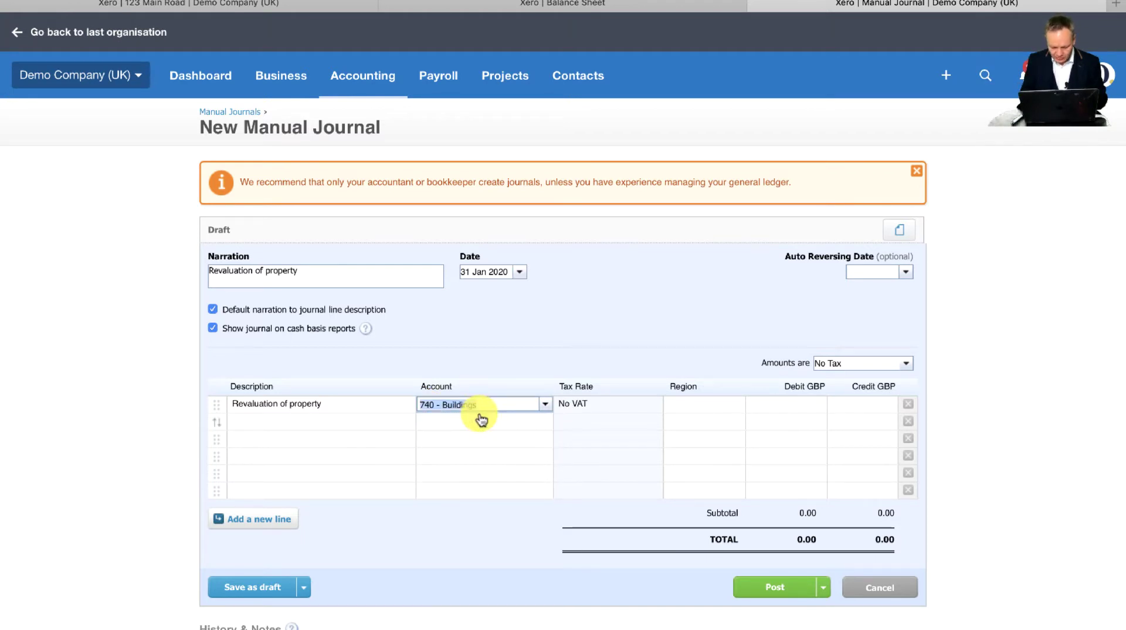
# - Assign the Buildings line to the Eastside region and enter a debit of 225,000
pyautogui.click(713, 403)
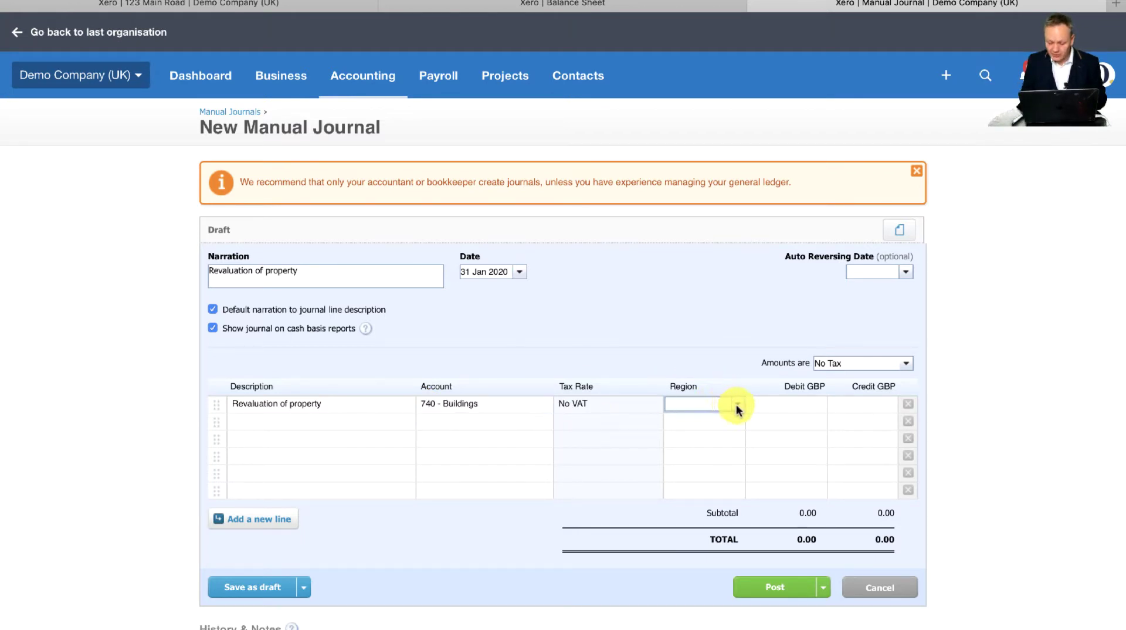
pyautogui.click(737, 404)
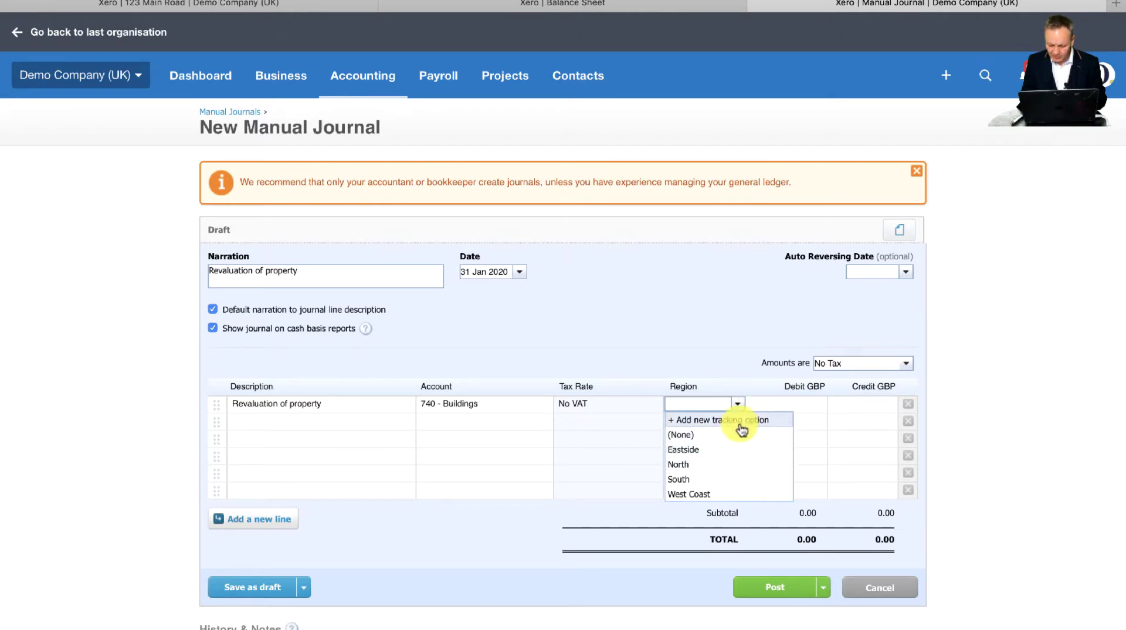
pyautogui.click(725, 451)
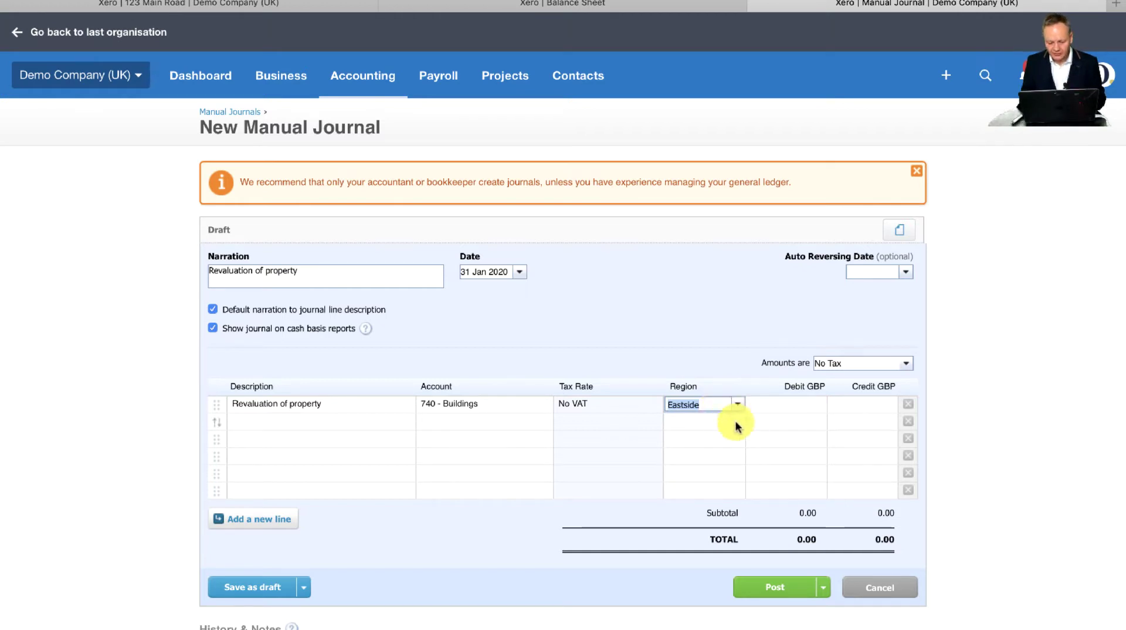
pyautogui.press('Tab')
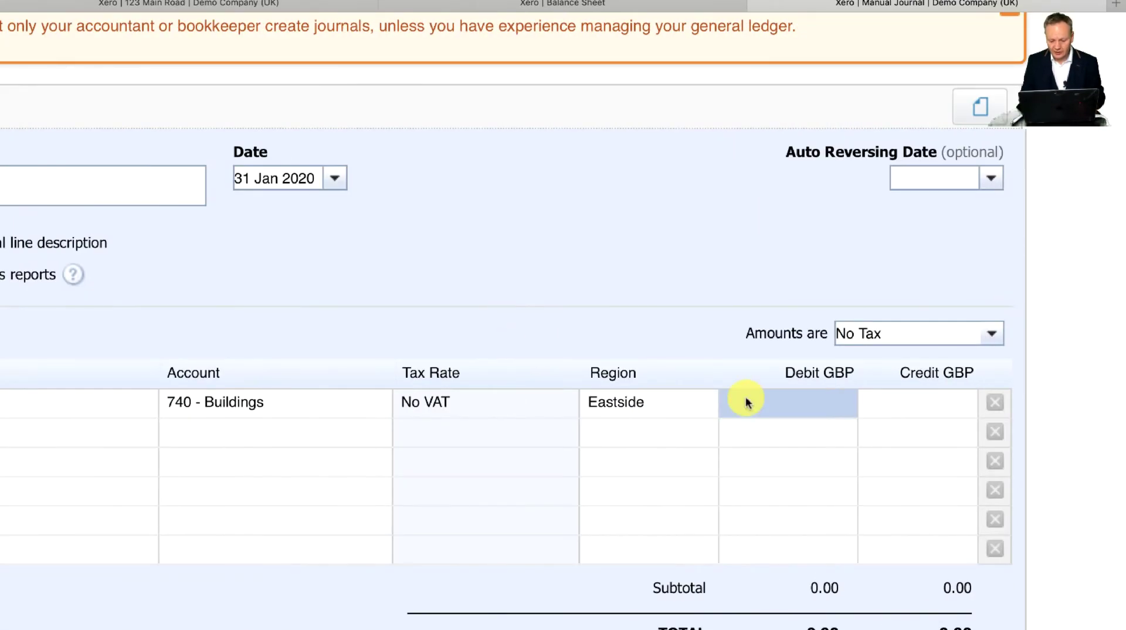
pyautogui.click(758, 402)
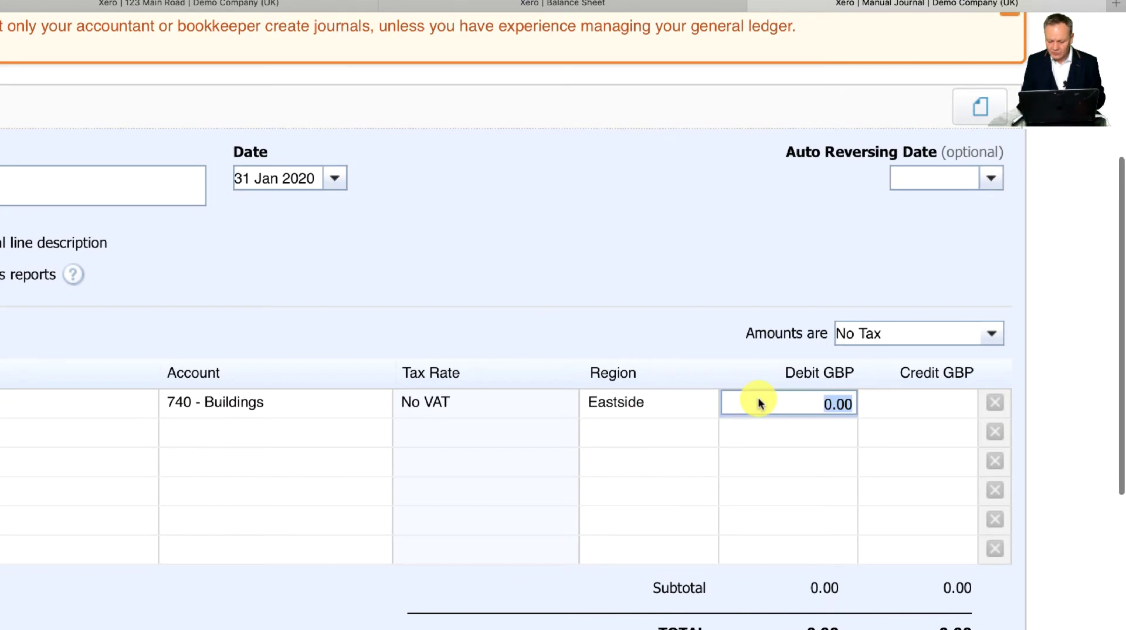
pyautogui.write('225,')
pyautogui.write('000')
pyautogui.press('Tab')
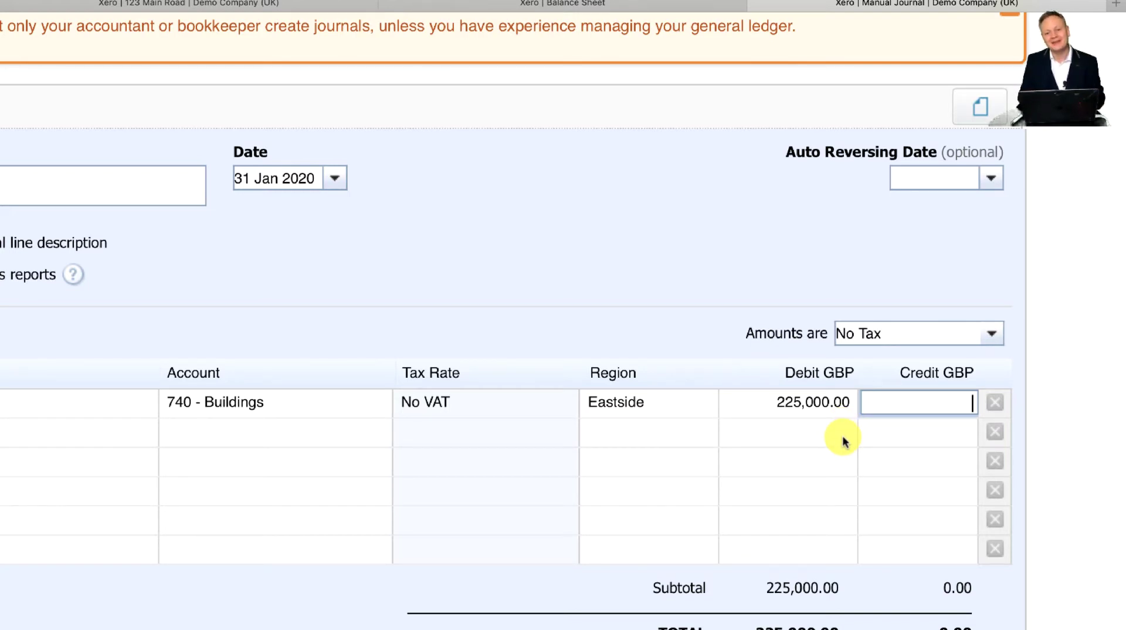
# - Start the second journal line with the default "Revaluation of property" description
pyautogui.hscroll(-10, 643, 473)
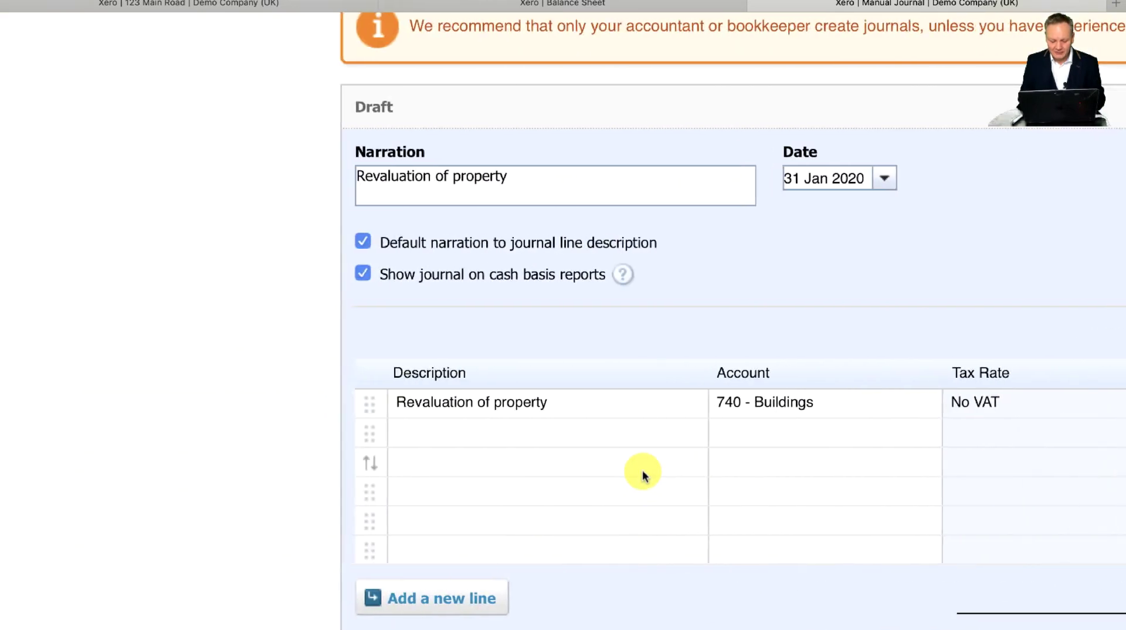
pyautogui.click(502, 436)
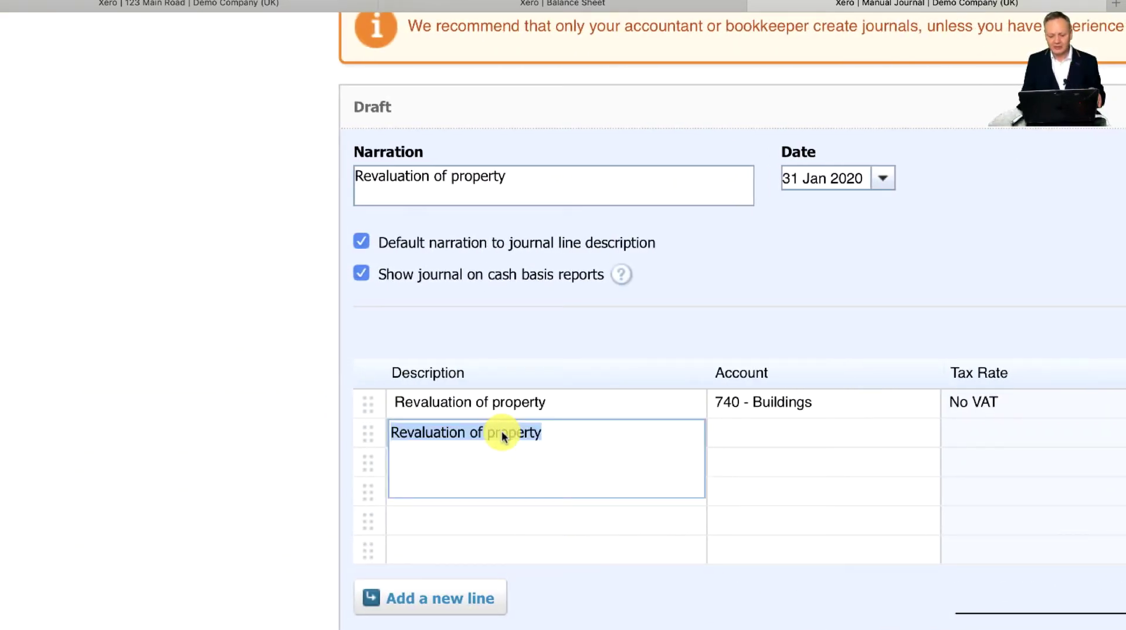
pyautogui.press('Tab')
pyautogui.hscroll(5, 666, 483)
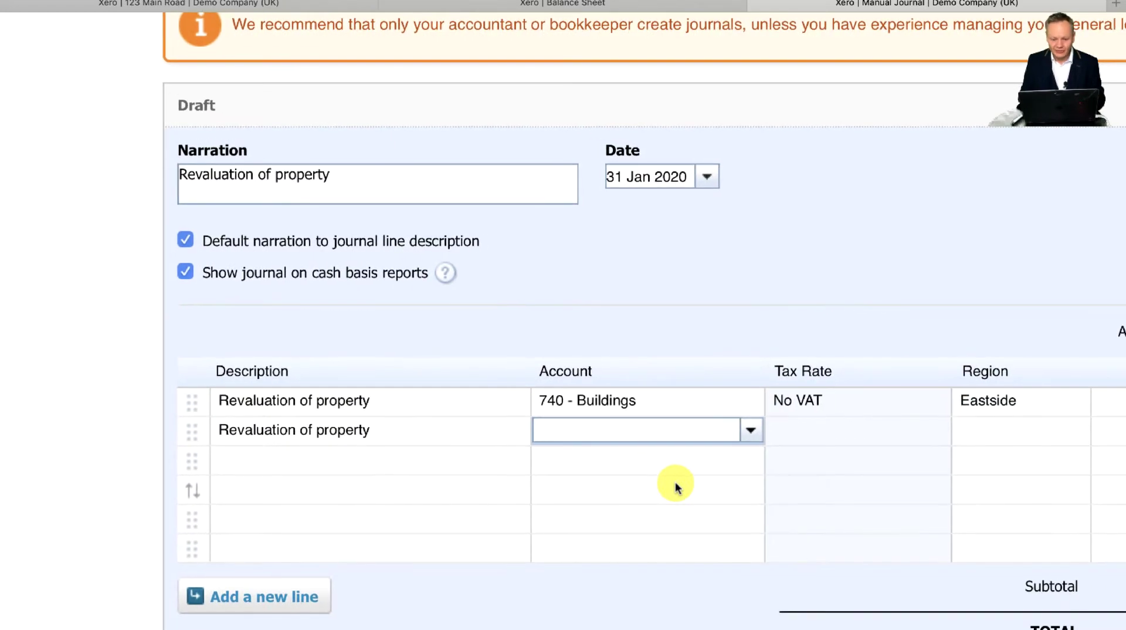
# - Try to assign an existing account matching "Revaluation" to the second journal line
pyautogui.write('P')
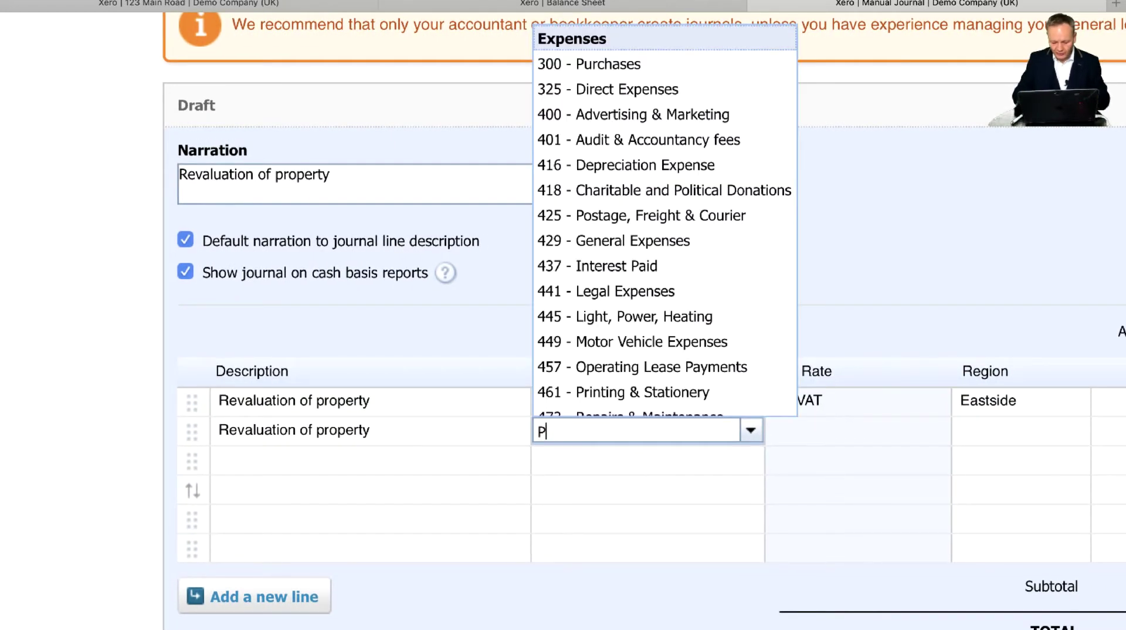
pyautogui.press('BackSpace')
pyautogui.write('R')
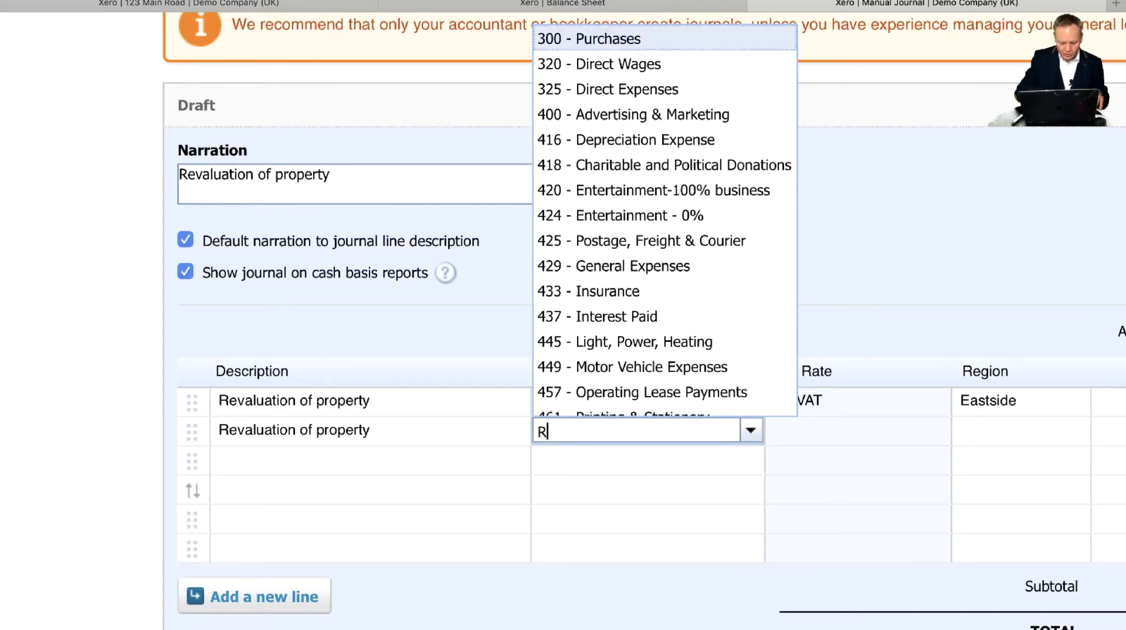
pyautogui.write('eva')
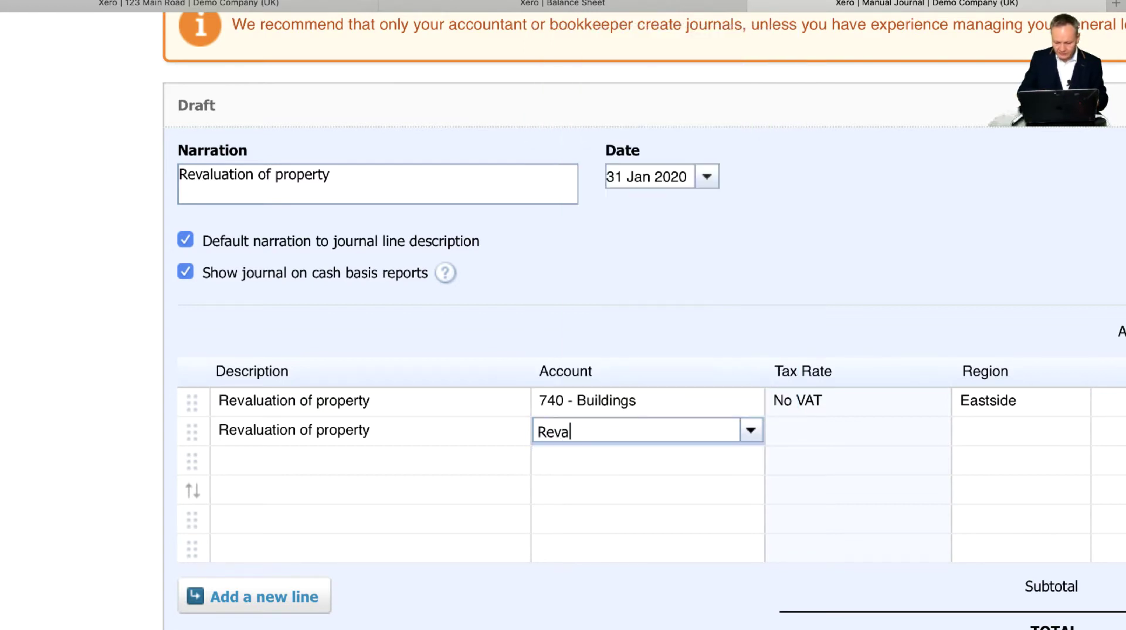
pyautogui.write('luation')
pyautogui.press('Tab')
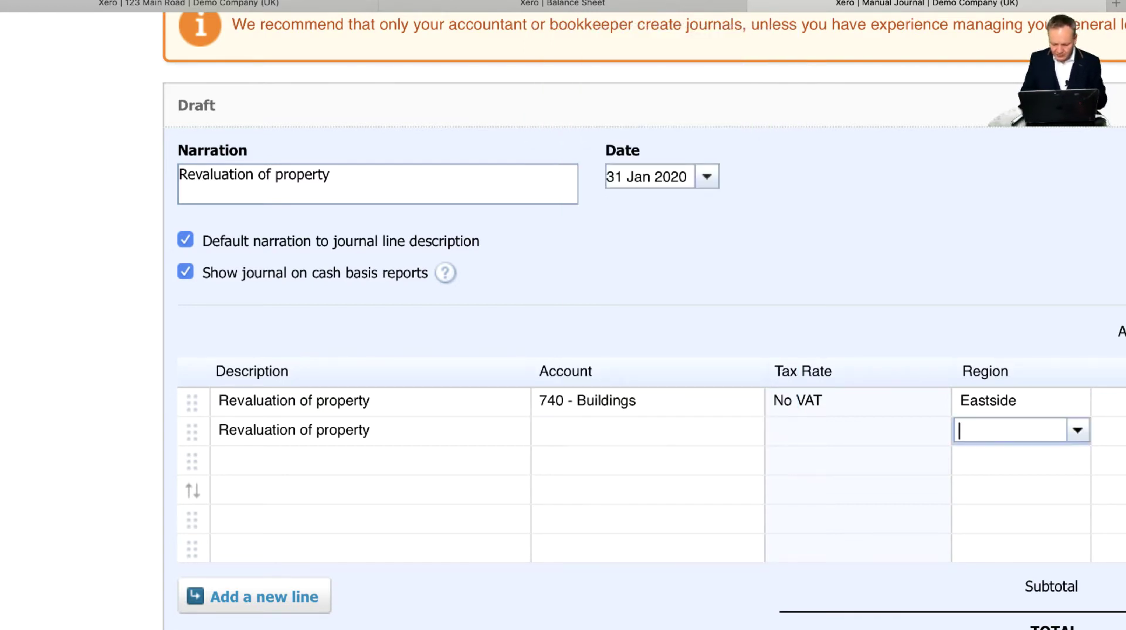
# - Begin adding a new account from the second journal line and set its account type to Equity
pyautogui.click(661, 434)
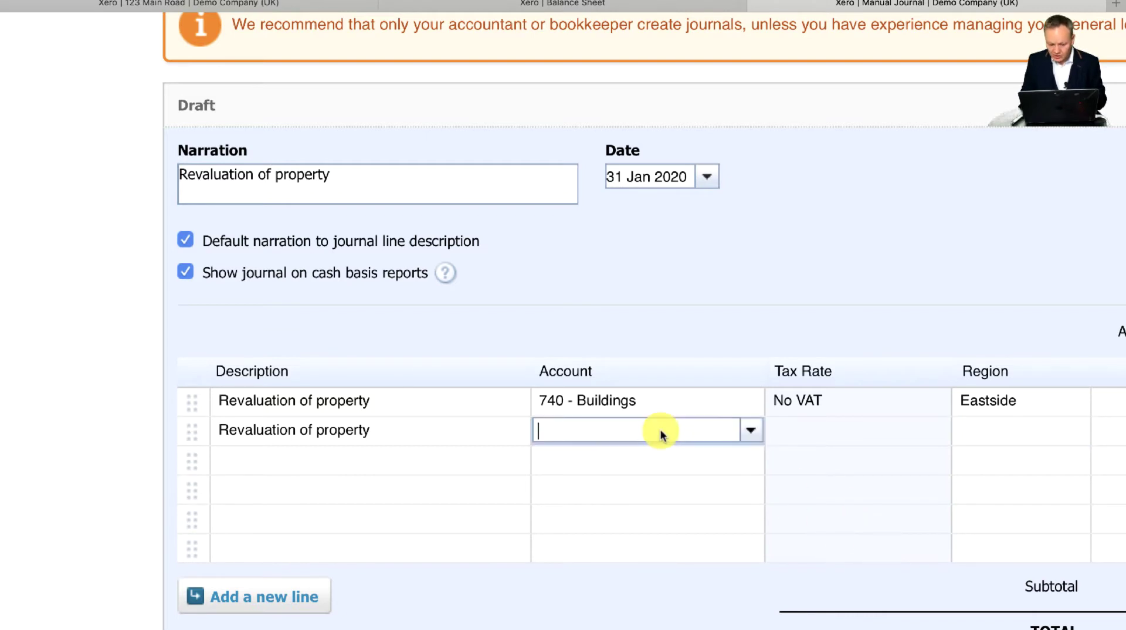
pyautogui.click(748, 431)
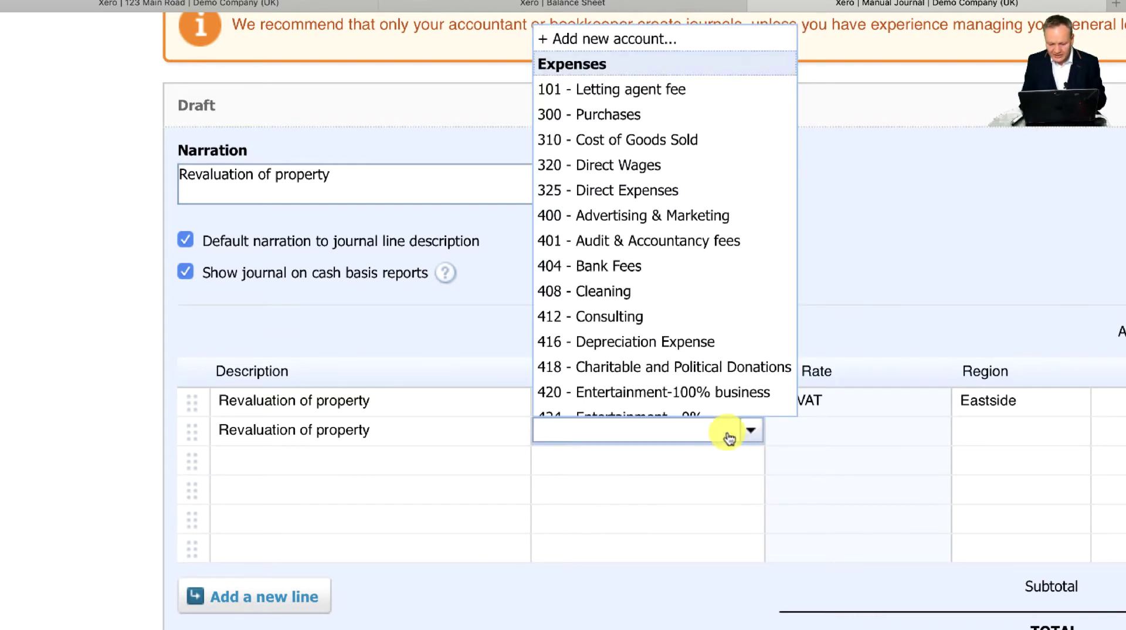
pyautogui.click(616, 39)
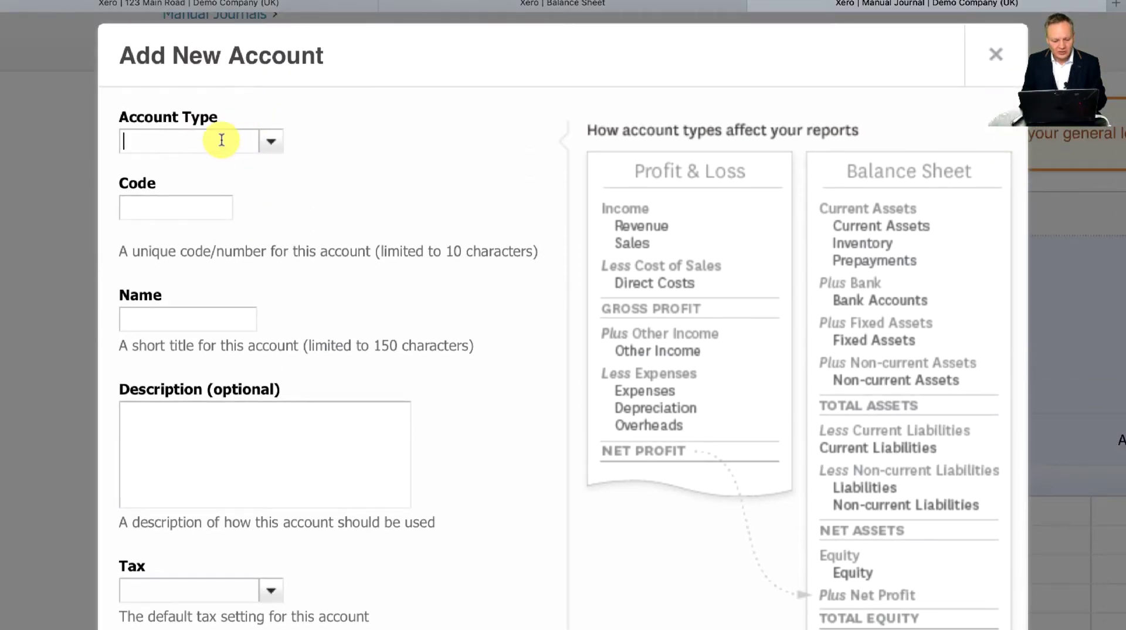
pyautogui.click(270, 142)
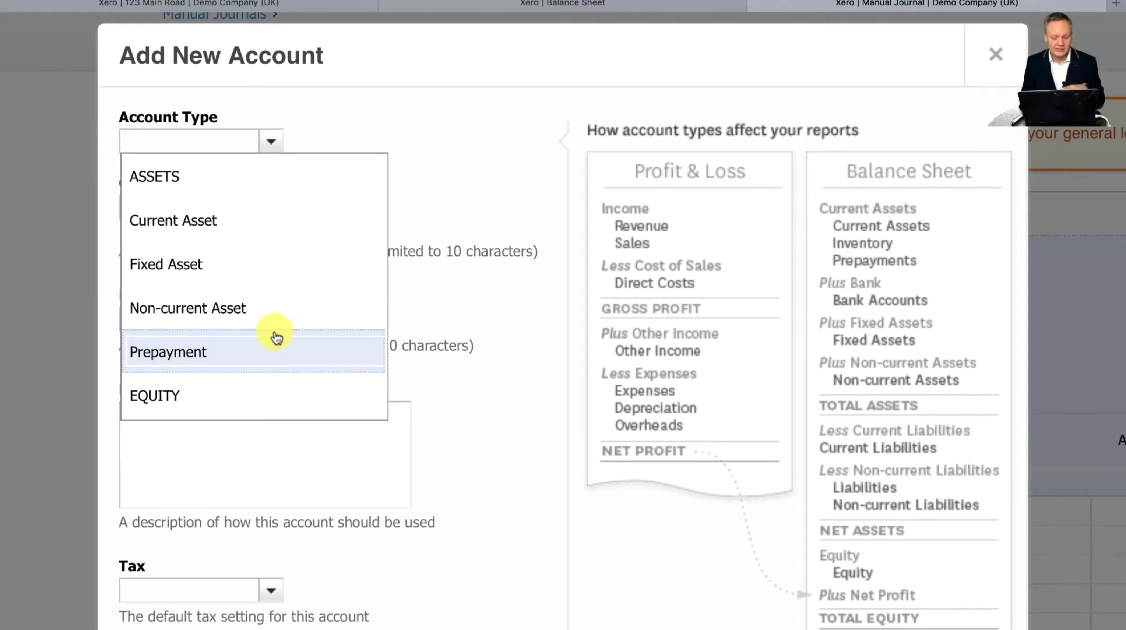
pyautogui.click(218, 396)
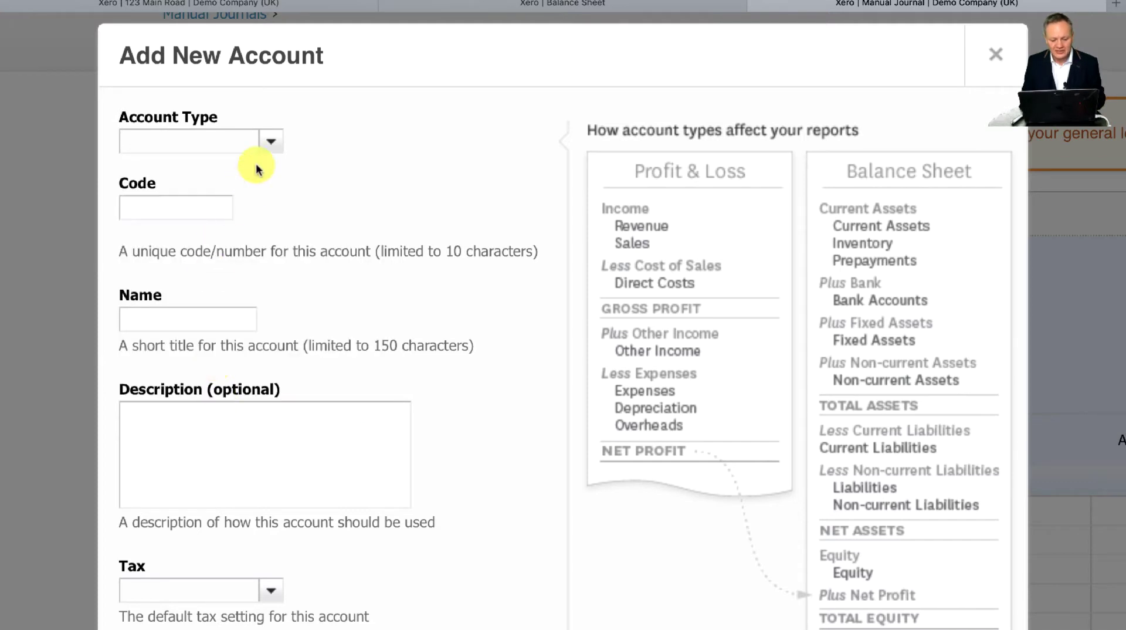
pyautogui.click(263, 147)
pyautogui.scroll(-10, 201, 359)
pyautogui.scroll(5, 223, 337)
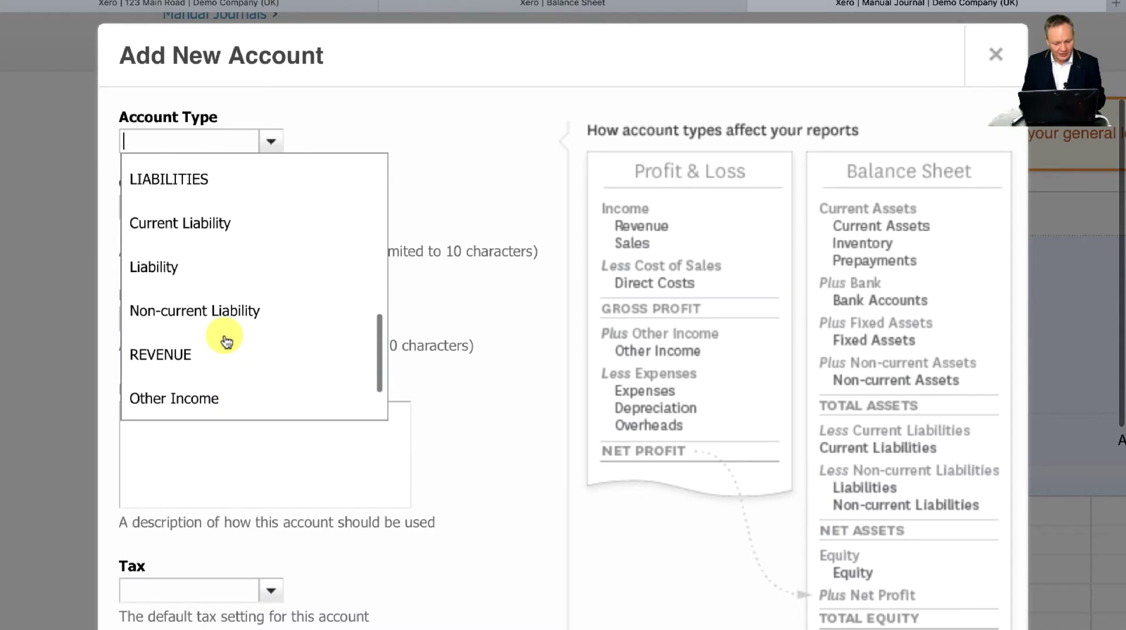
pyautogui.scroll(5, 233, 304)
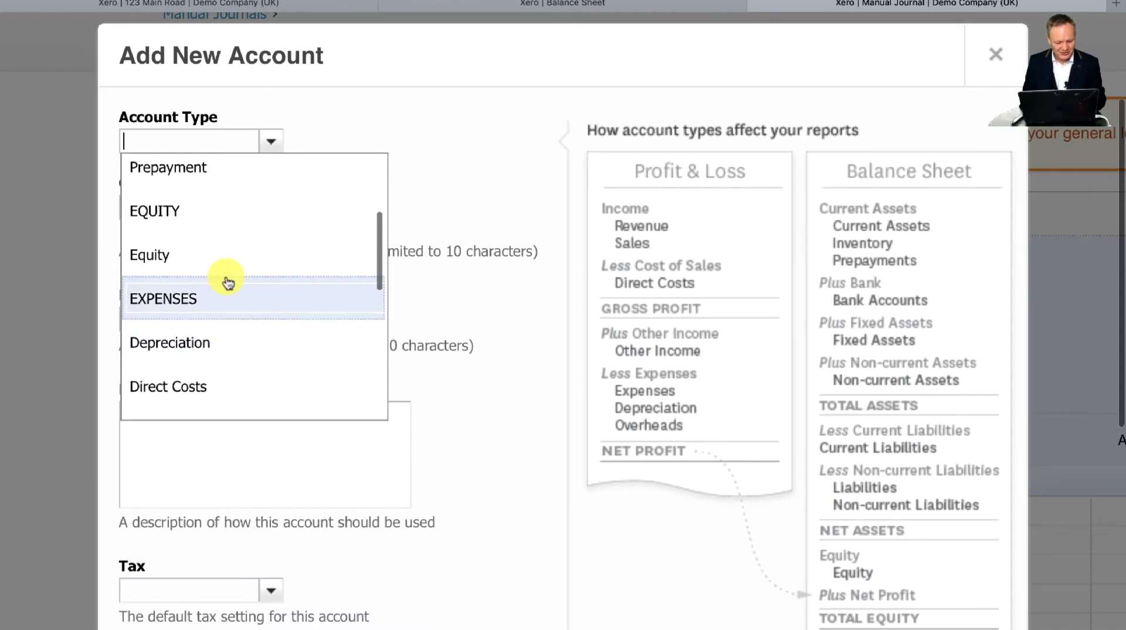
pyautogui.click(181, 311)
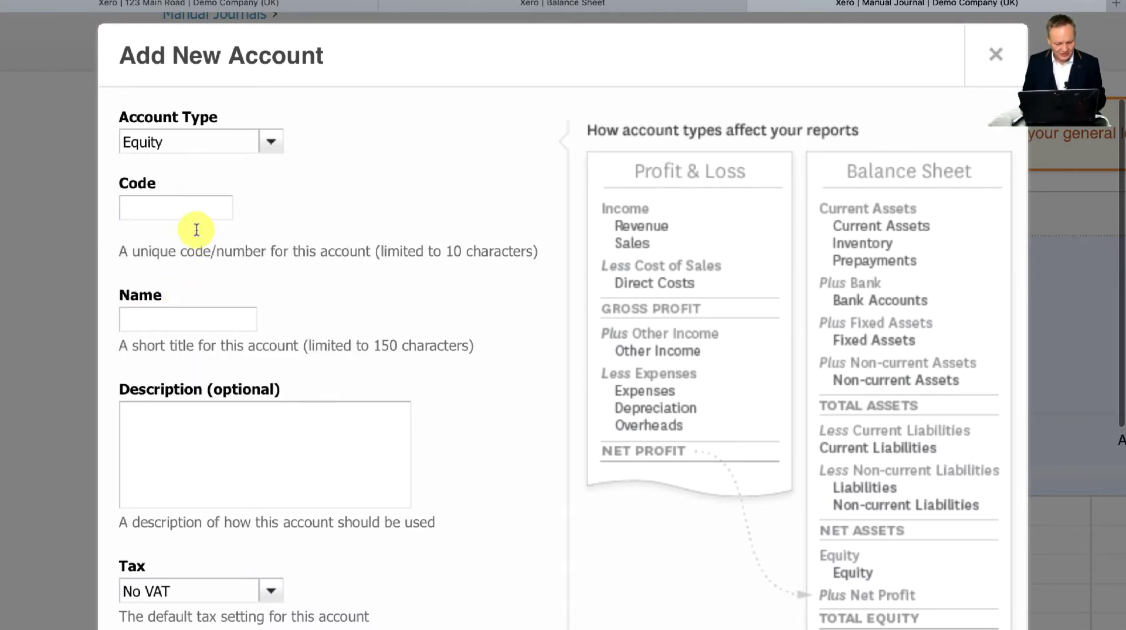
# - Give the new Equity account the code 9999 and the name "Revaluation of property", and save it
pyautogui.click(191, 212)
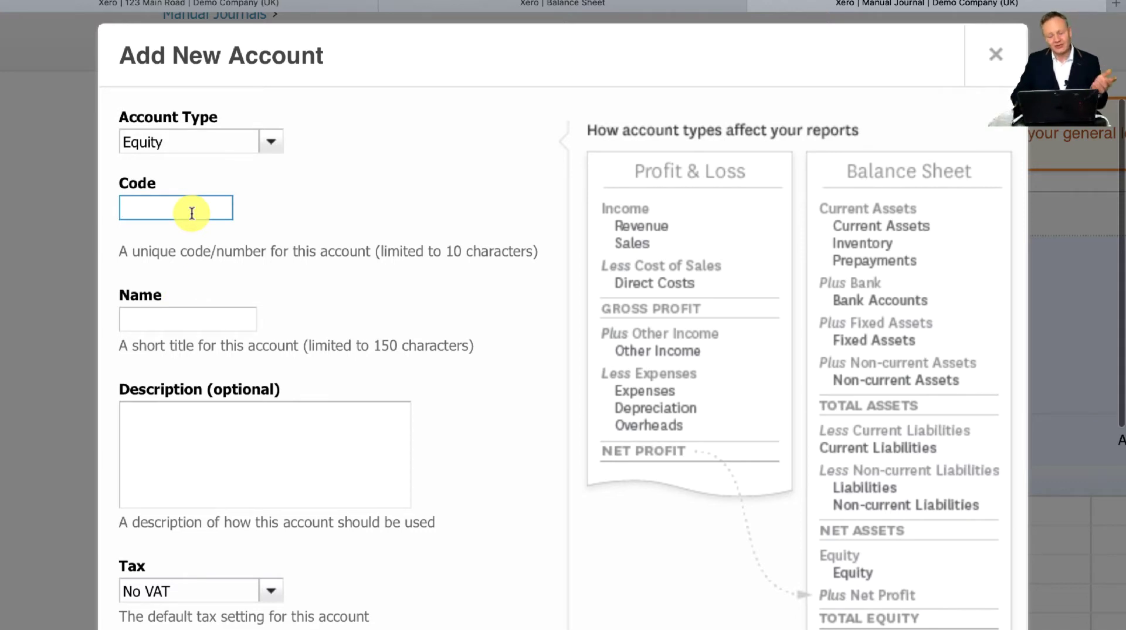
pyautogui.write('9999')
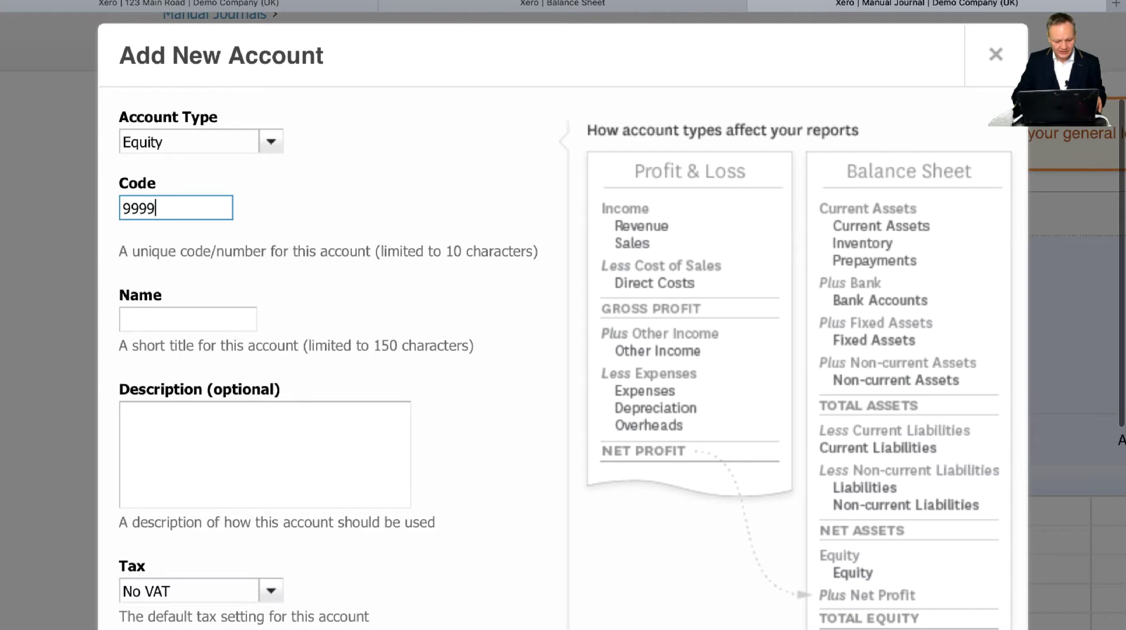
pyautogui.press('Tab')
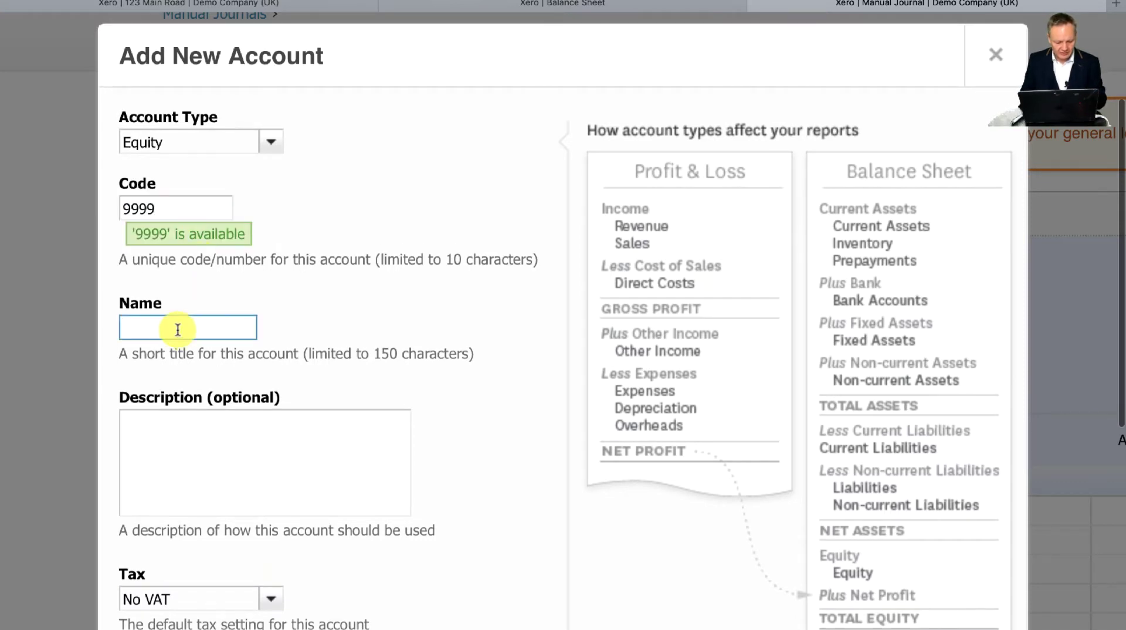
pyautogui.write('Re')
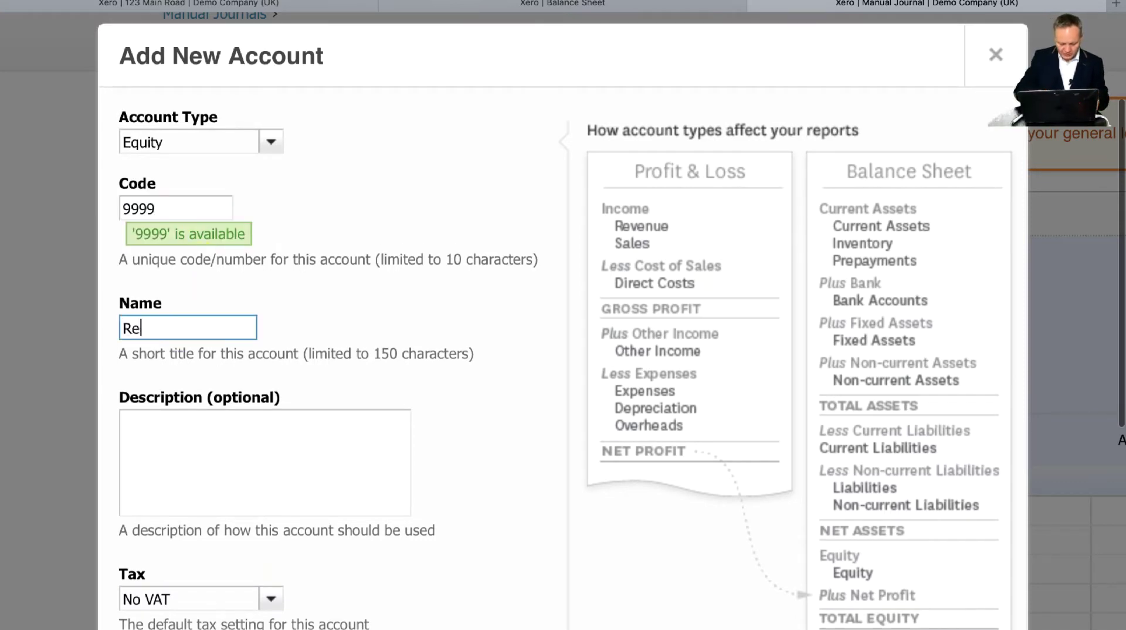
pyautogui.write('valuation ')
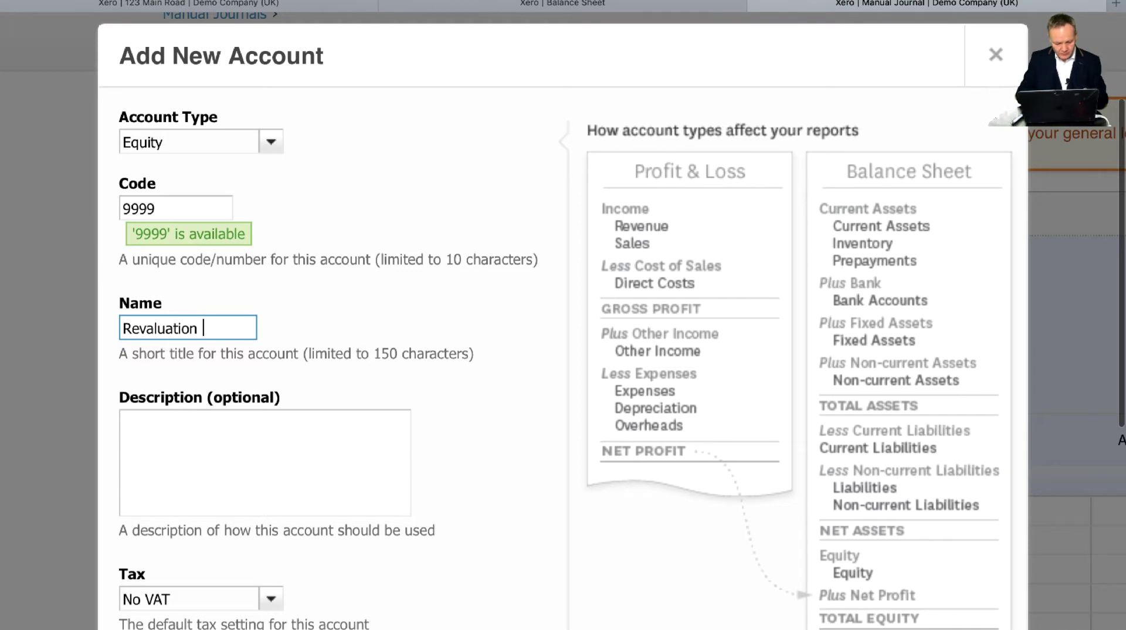
pyautogui.write('of propert')
pyautogui.press('BackSpace')
pyautogui.press('BackSpace')
pyautogui.write('rty')
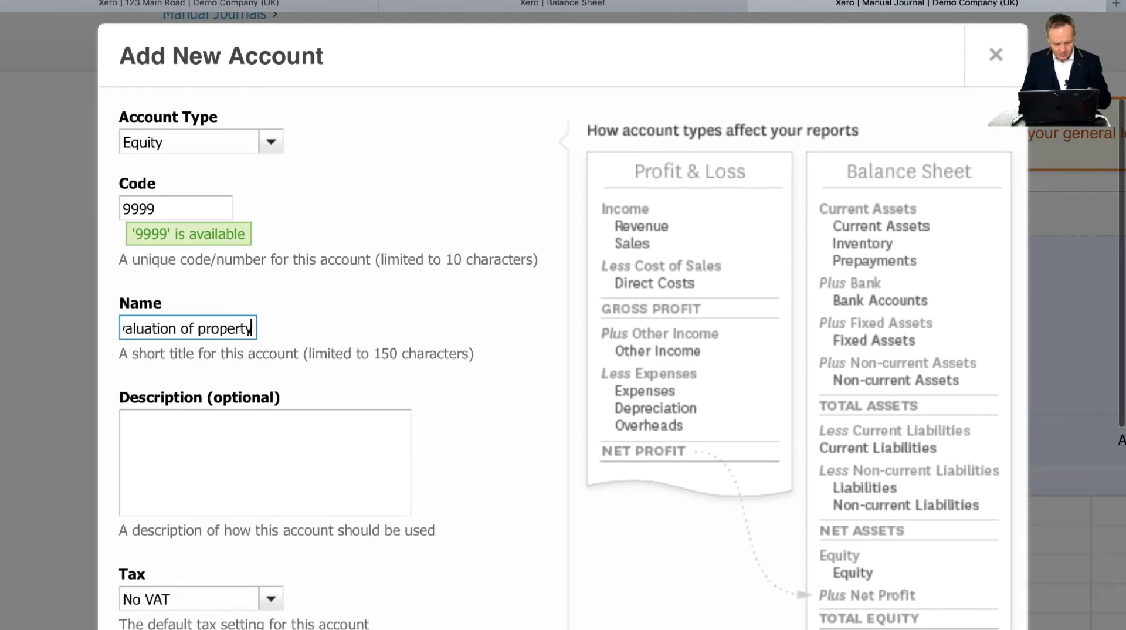
pyautogui.press('Tab')
pyautogui.scroll(-5, 334, 474)
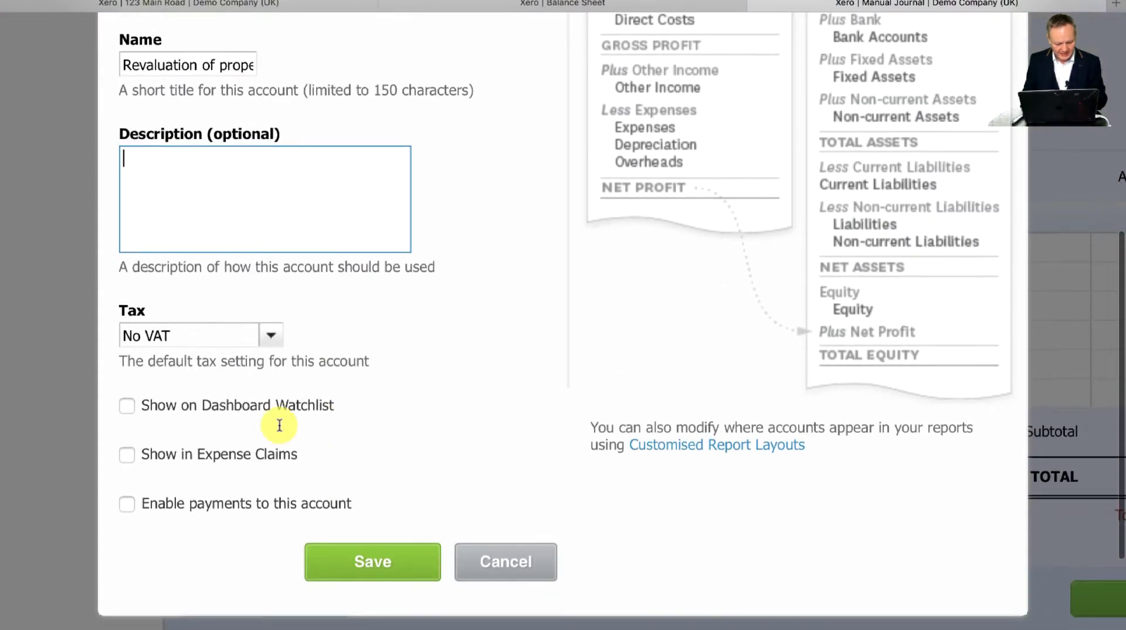
pyautogui.click(368, 562)
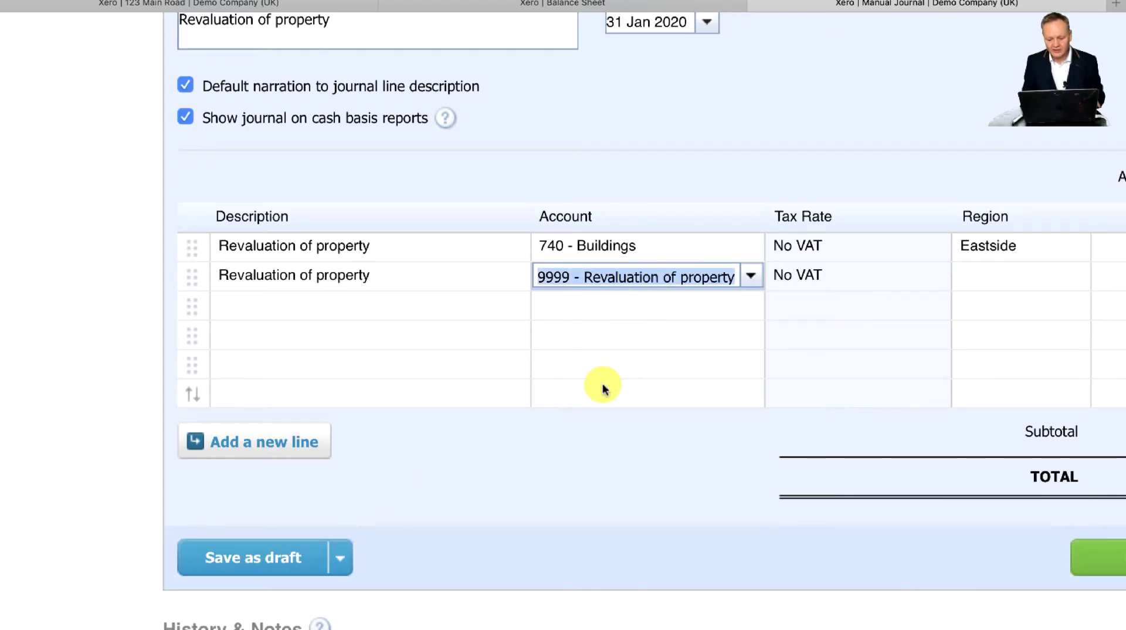
# - Accept the balancing 225,000.00 credit on the second line without a region and post the journal
pyautogui.press('Tab')
pyautogui.hscroll(4, 659, 394)
pyautogui.hscroll(5, 735, 430)
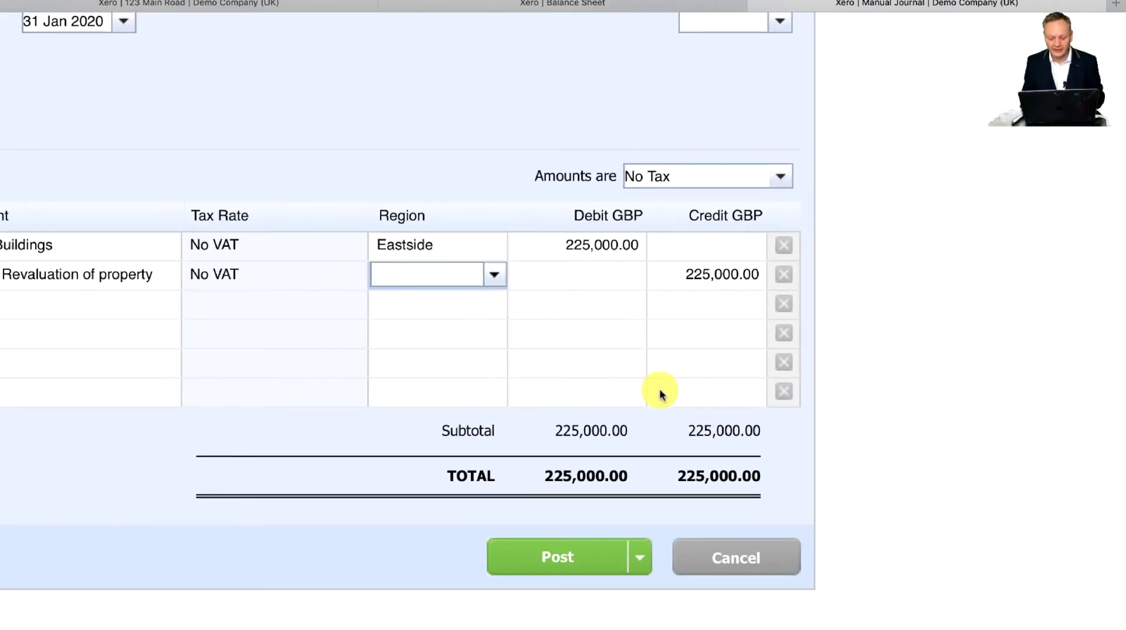
pyautogui.click(562, 557)
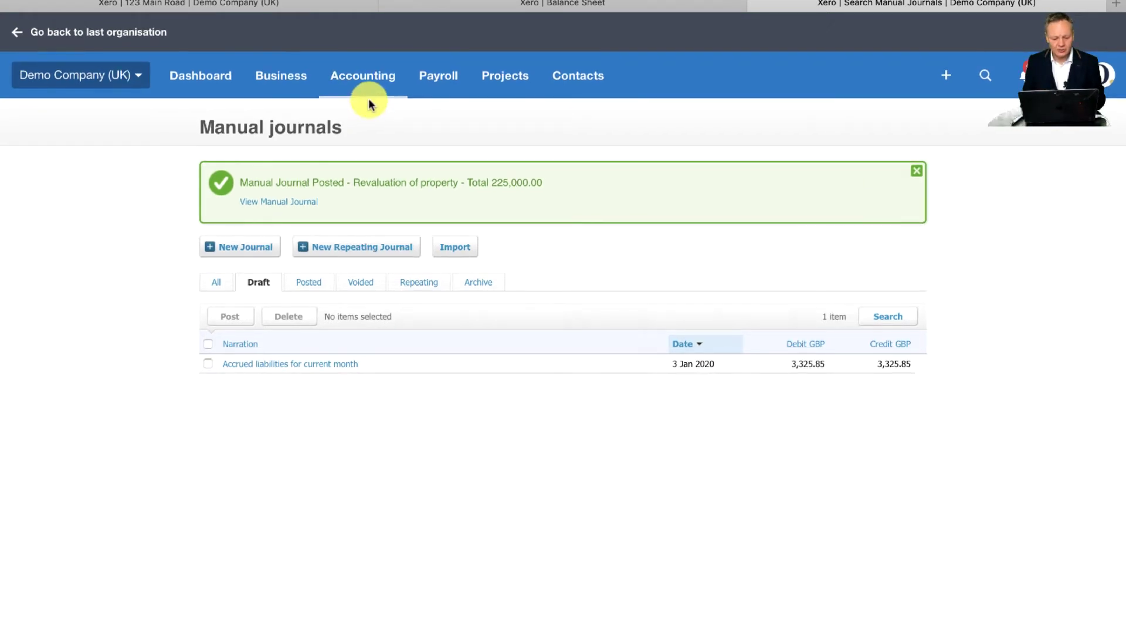
# - Open the Balance Sheet report for Demo Company (UK)
pyautogui.click(389, 62)
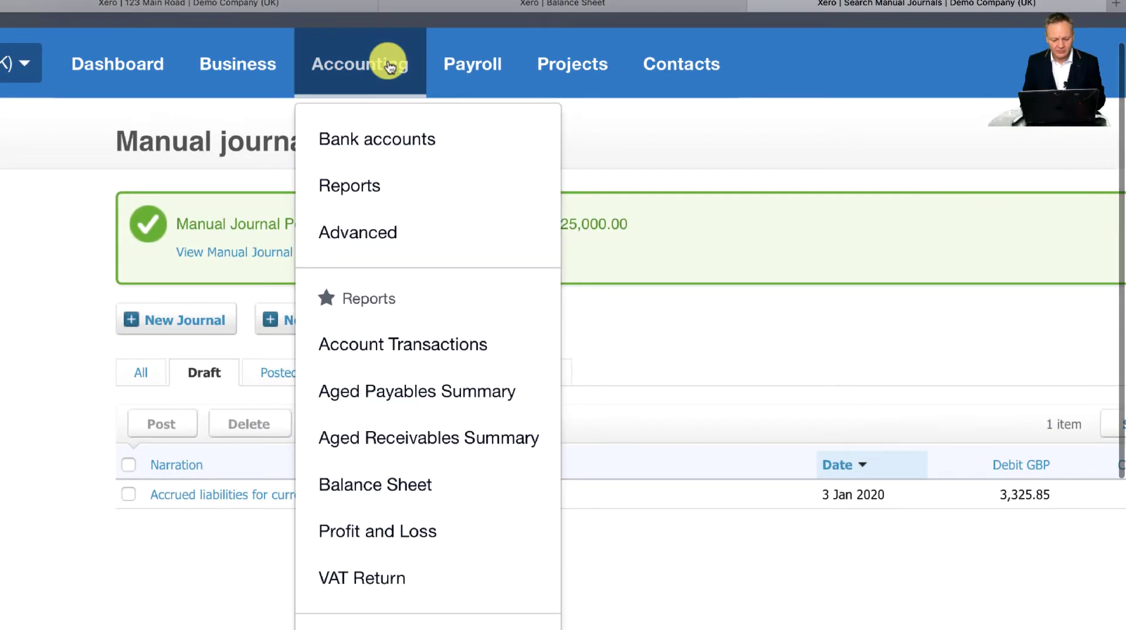
pyautogui.scroll(-1, 378, 421)
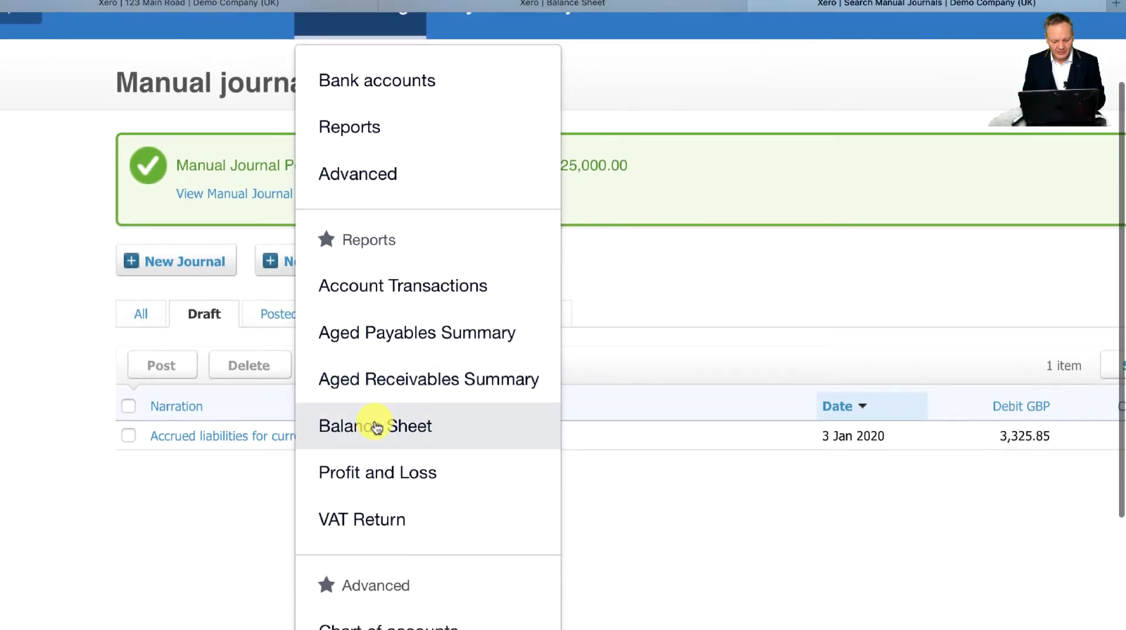
pyautogui.click(376, 426)
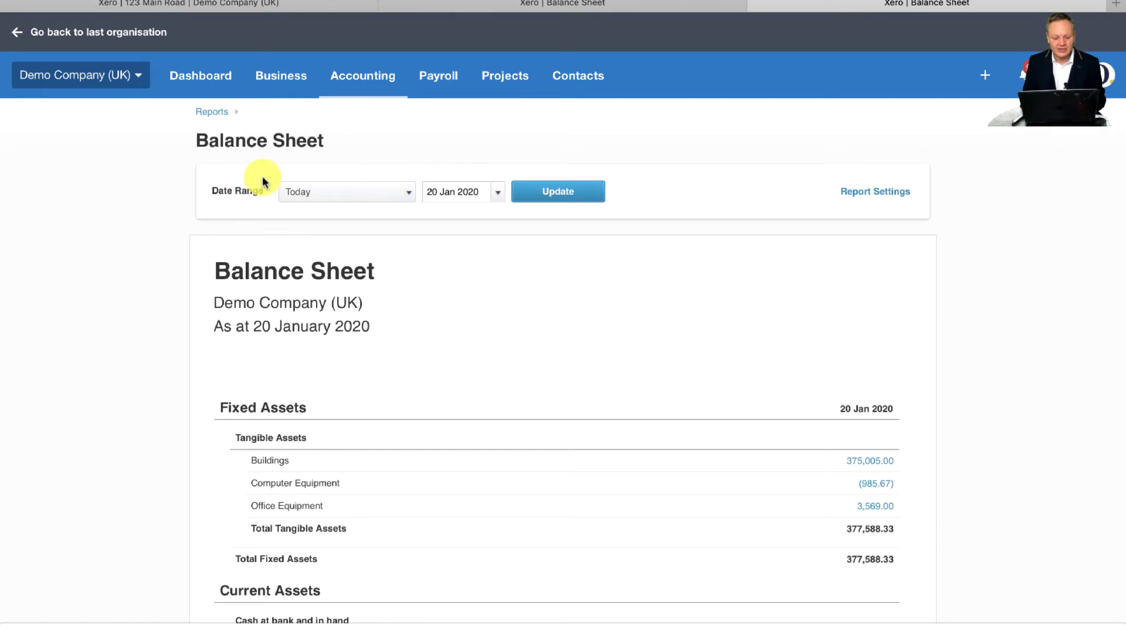
# - Run the Balance Sheet as at 31 Jan 2020 and check the Buildings value under Fixed Assets
pyautogui.click(486, 192)
pyautogui.write('31')
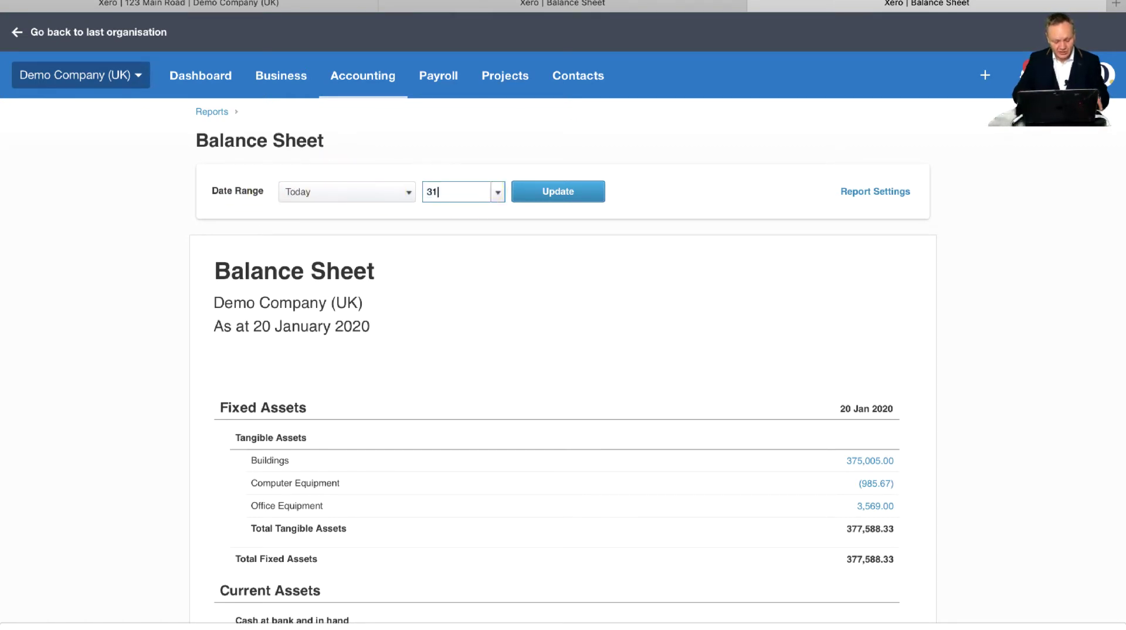
pyautogui.write(' jan 20')
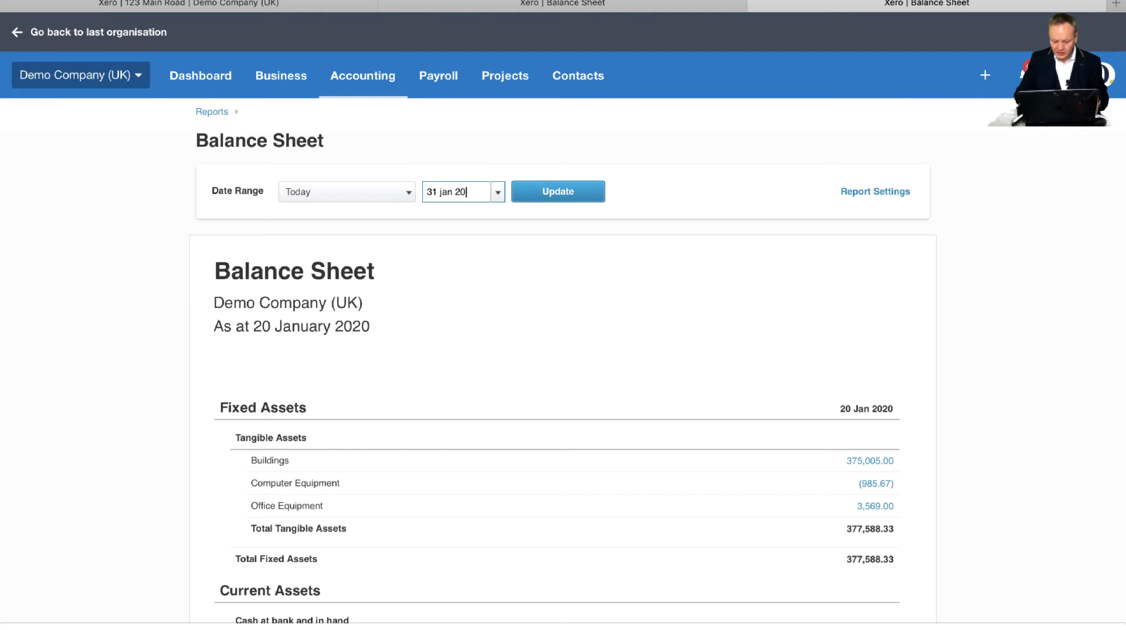
pyautogui.press('Tab')
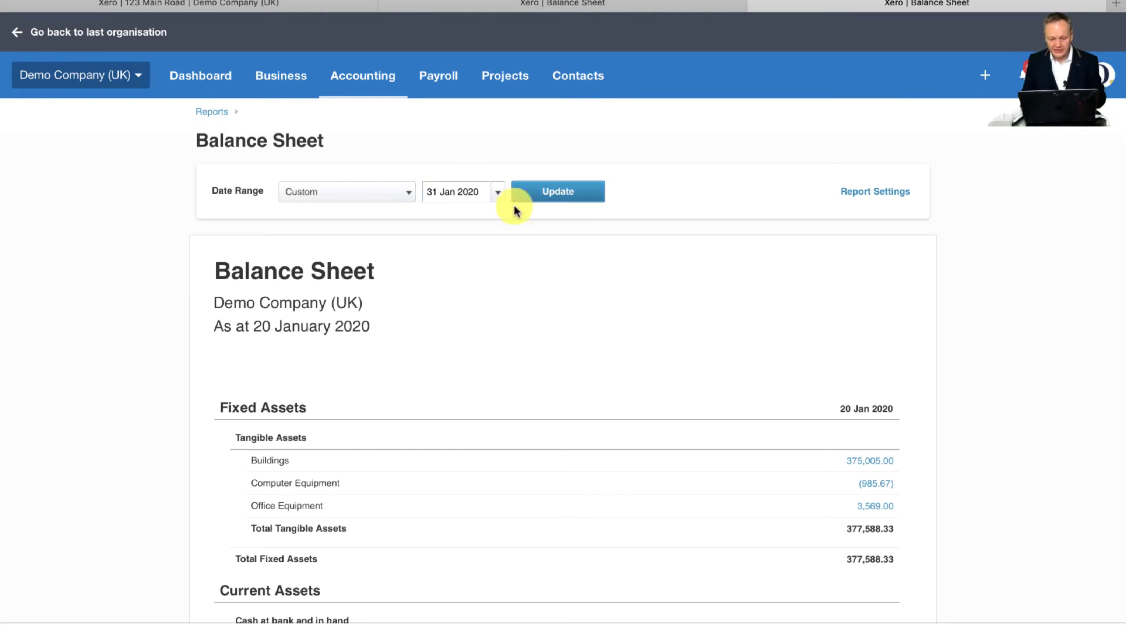
pyautogui.click(585, 193)
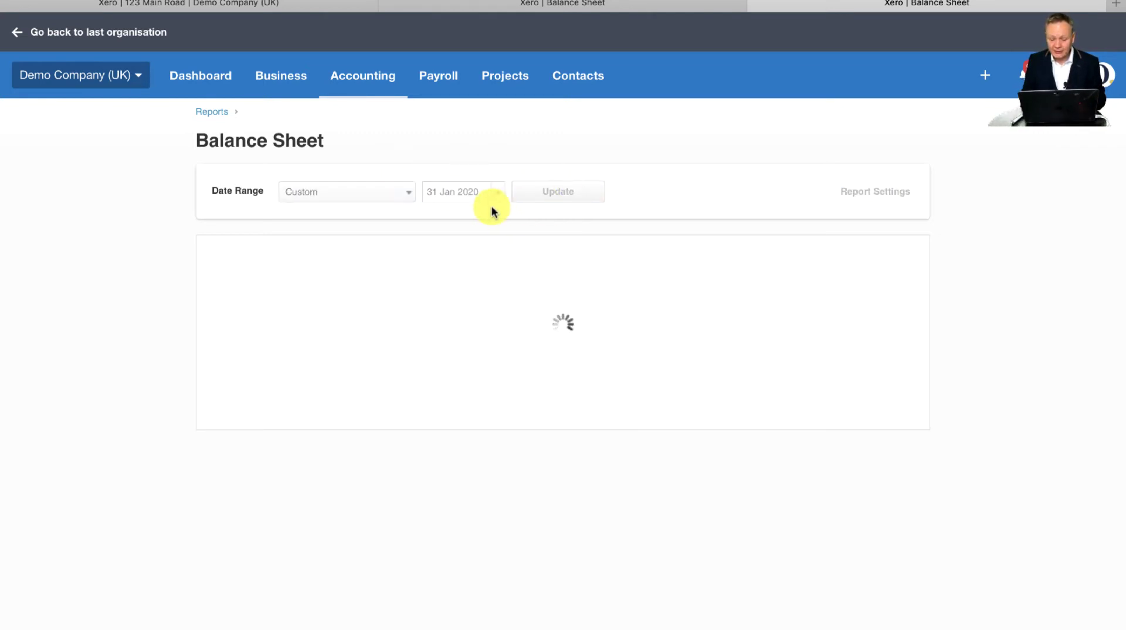
pyautogui.scroll(-3, 680, 473)
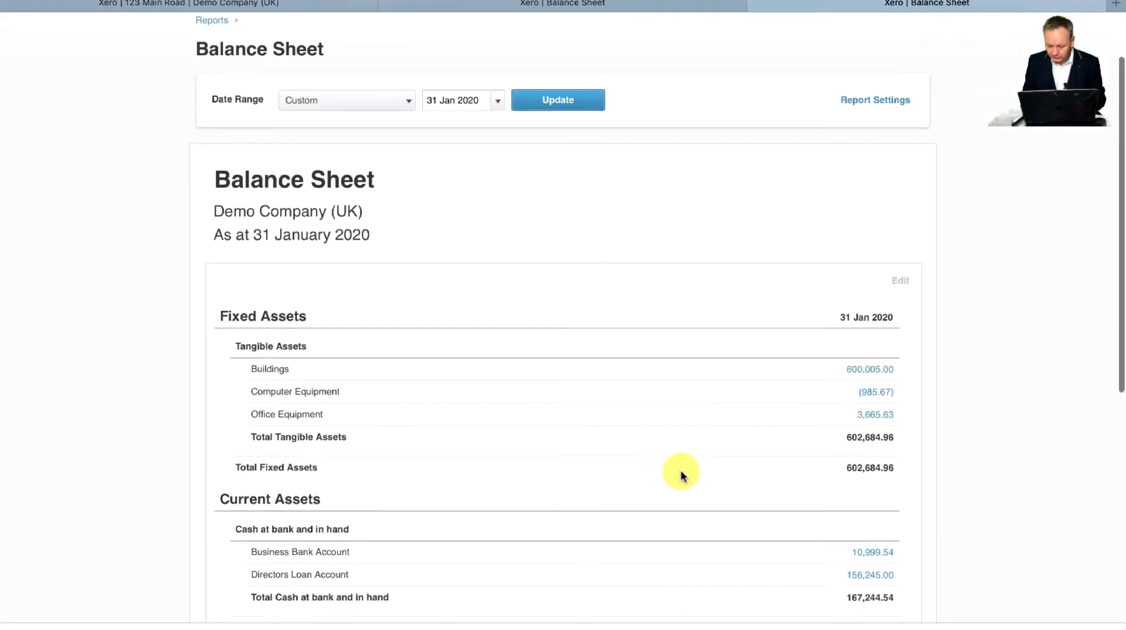
pyautogui.scroll(5, 852, 302)
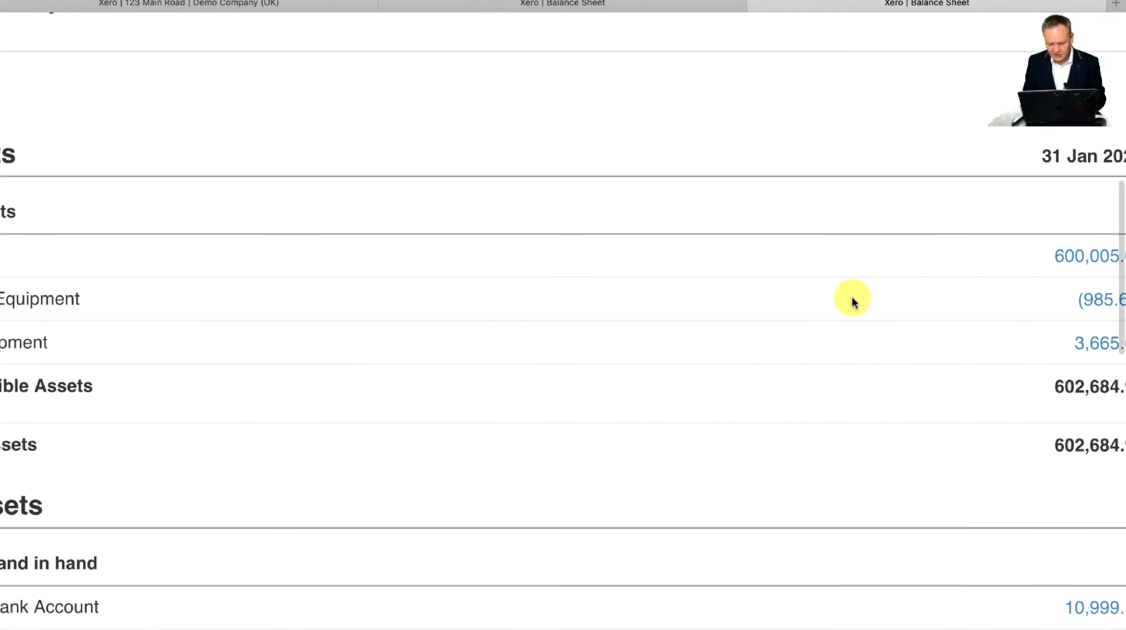
pyautogui.hscroll(10, 852, 302)
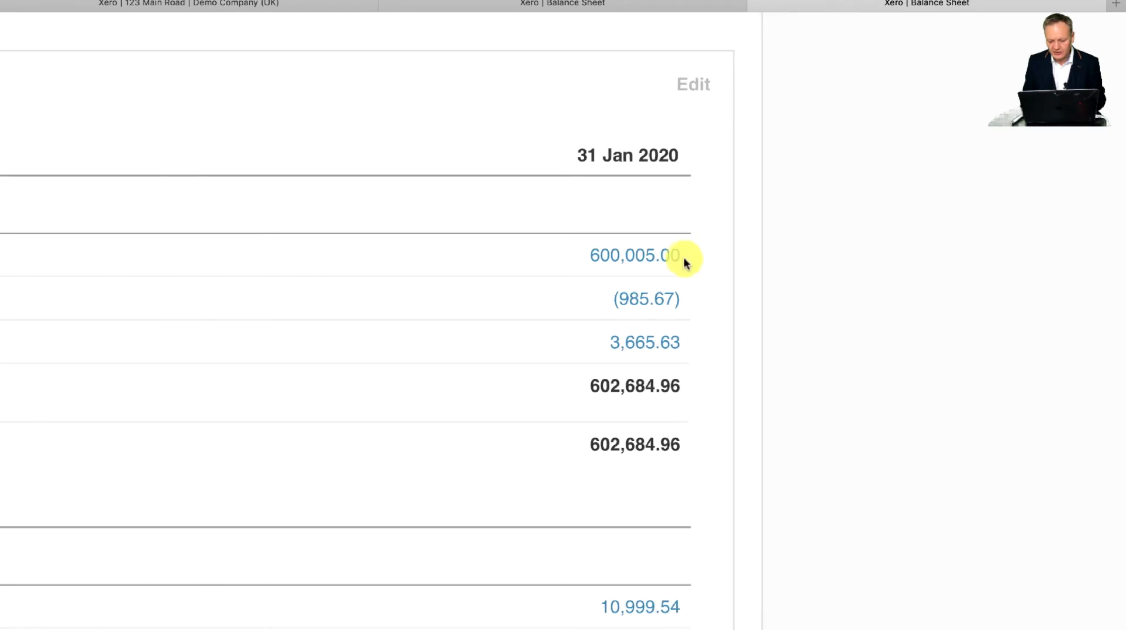
# - Compare the Balance Sheet's Buildings value with the Re-mortgage slide and examine the Revaluation of property line under Capital and Reserves
pyautogui.press('super+Tab')
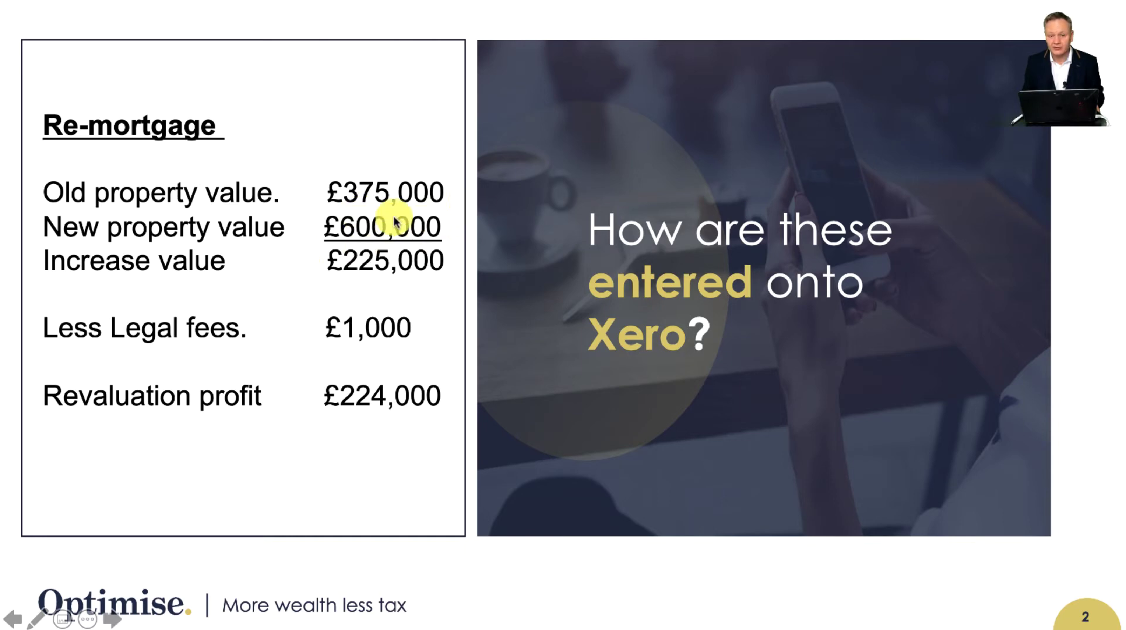
pyautogui.press('super+Tab')
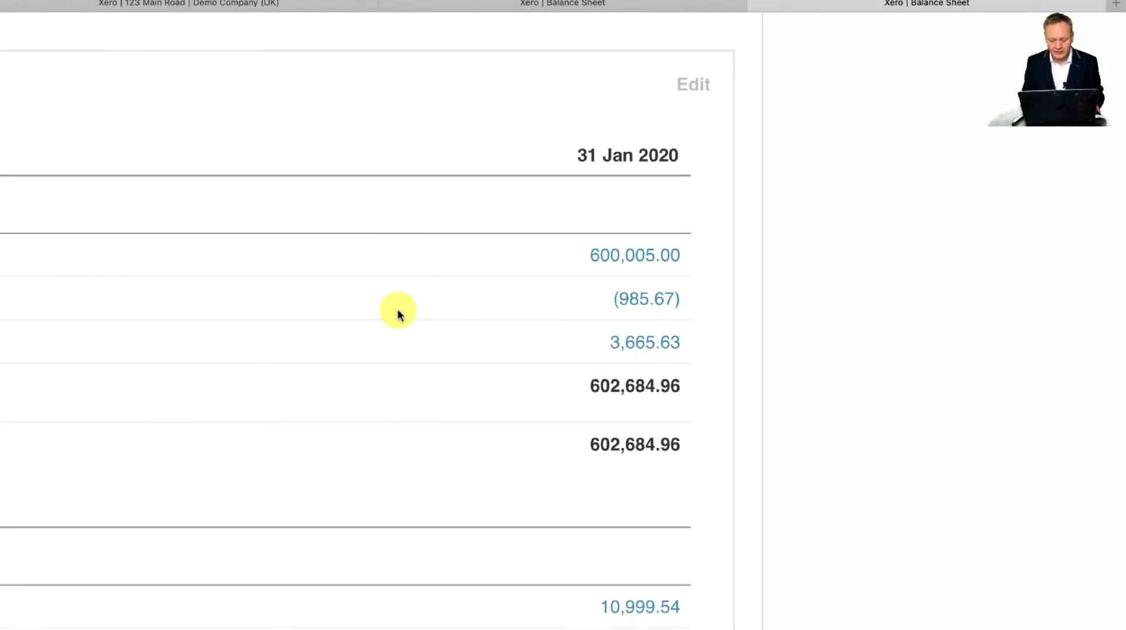
pyautogui.hscroll(-8, 397, 310)
pyautogui.scroll(-4, 398, 313)
pyautogui.hscroll(-5, 397, 313)
pyautogui.scroll(-15, 397, 314)
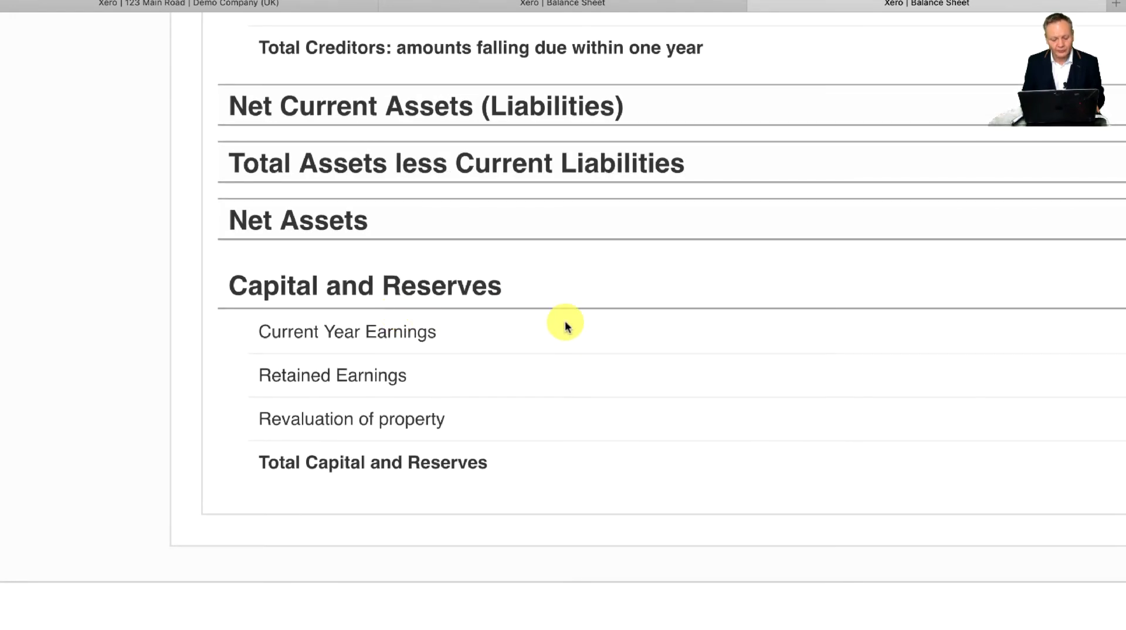
pyautogui.hscroll(10, 567, 326)
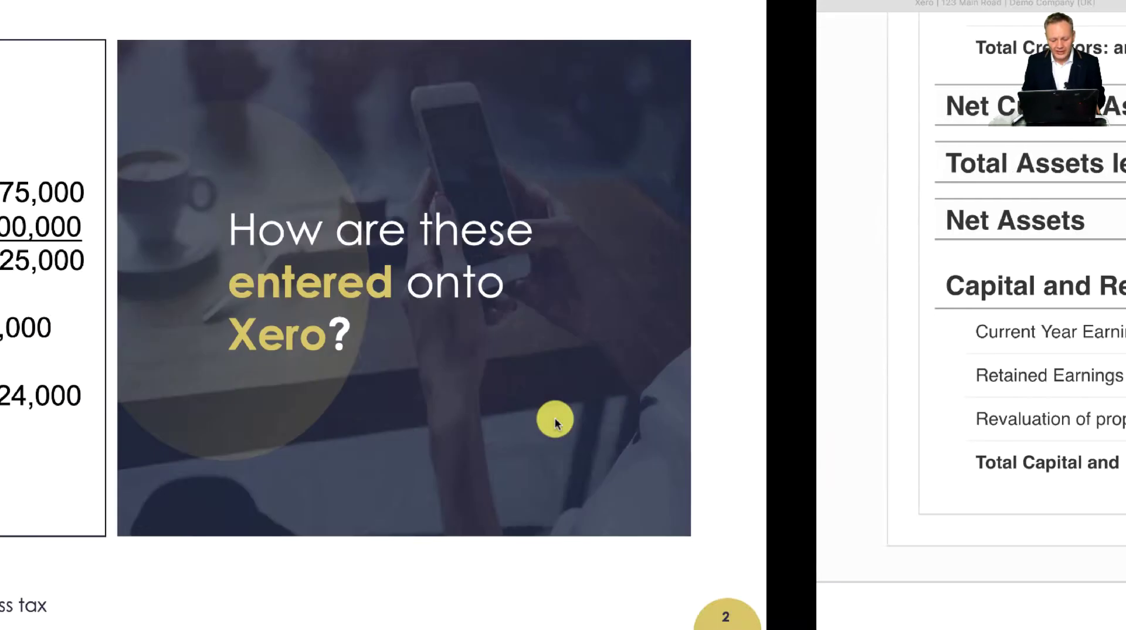
# - Advance the presentation to the Payments slide, read the redemption, balance due and new mortgage figures, and return to Xero
pyautogui.press('Right')
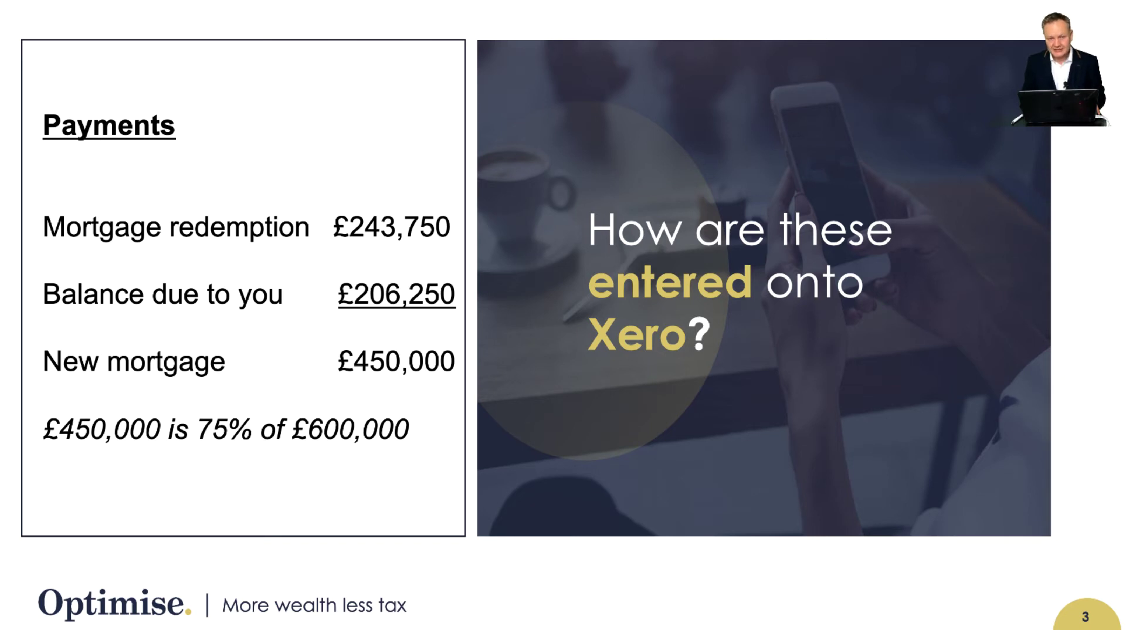
pyautogui.hotkey('ctrl', 'Right')
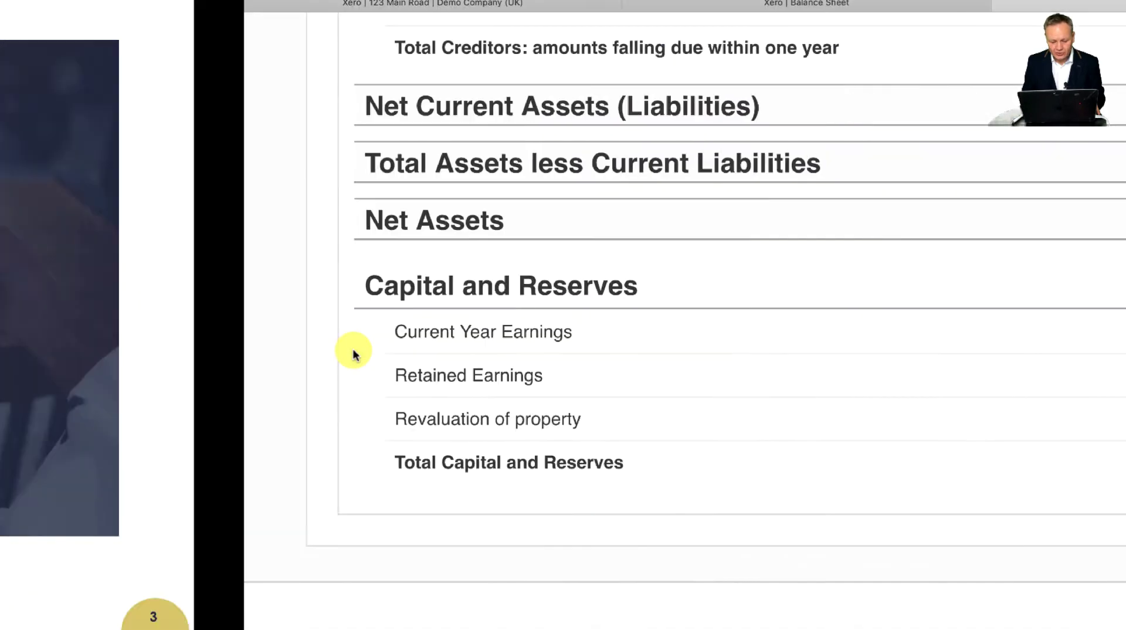
# - Leave the Balance Sheet for the Demo Company (UK) dashboard and open the Bank accounts page
pyautogui.scroll(15, 353, 352)
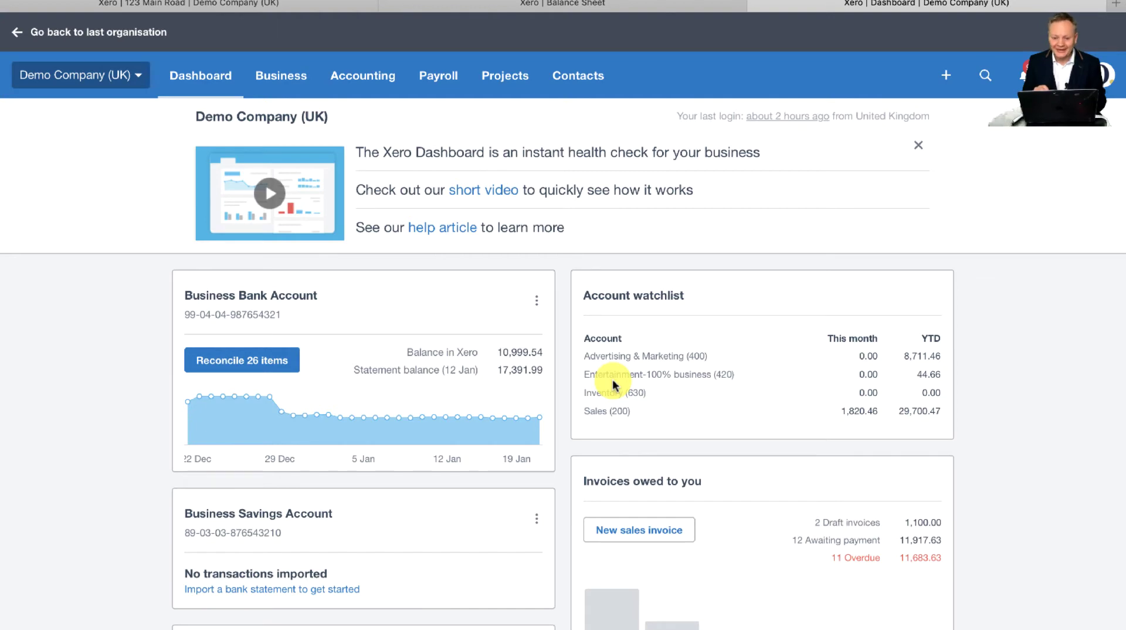
pyautogui.press('super+equal')
pyautogui.press('super+equal')
pyautogui.press('super+equal')
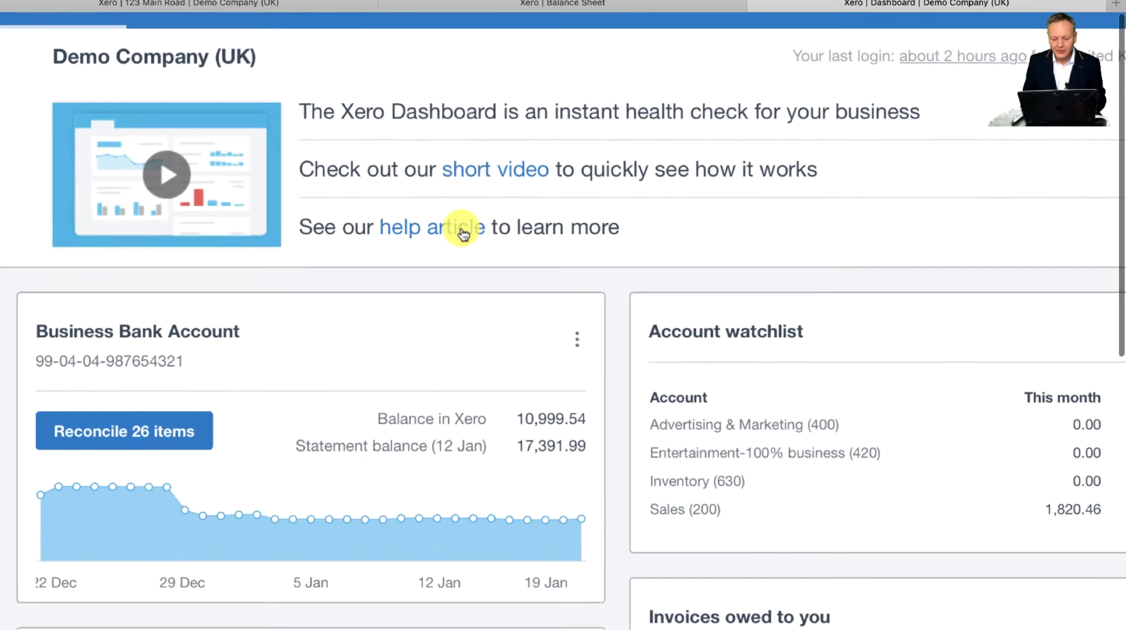
pyautogui.hscroll(-2, 463, 234)
pyautogui.click(346, 92)
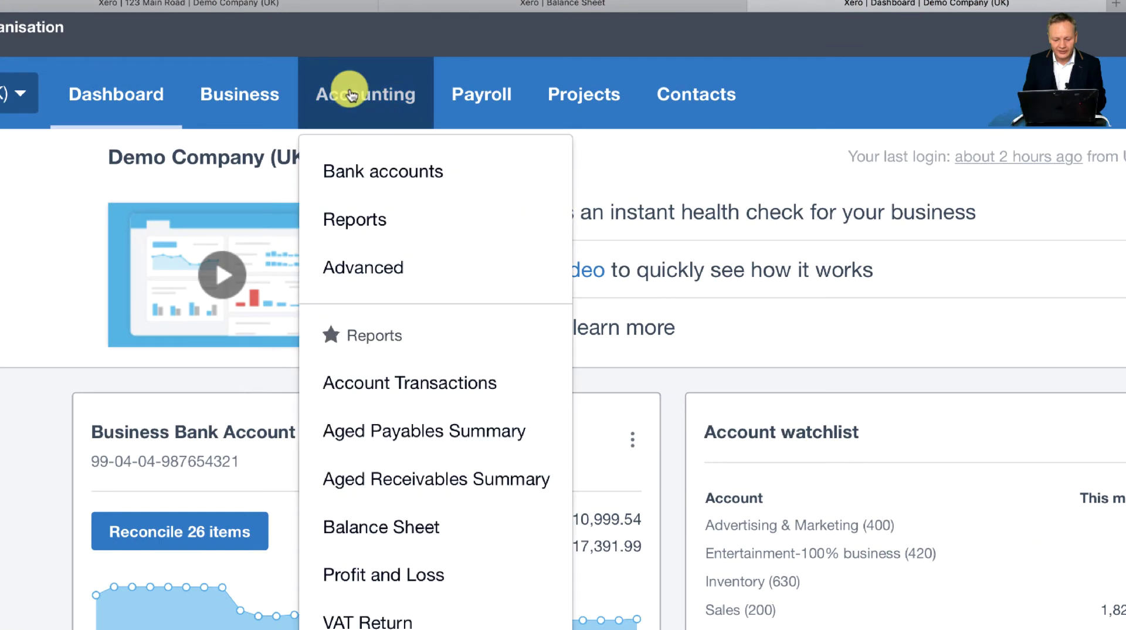
pyautogui.click(382, 168)
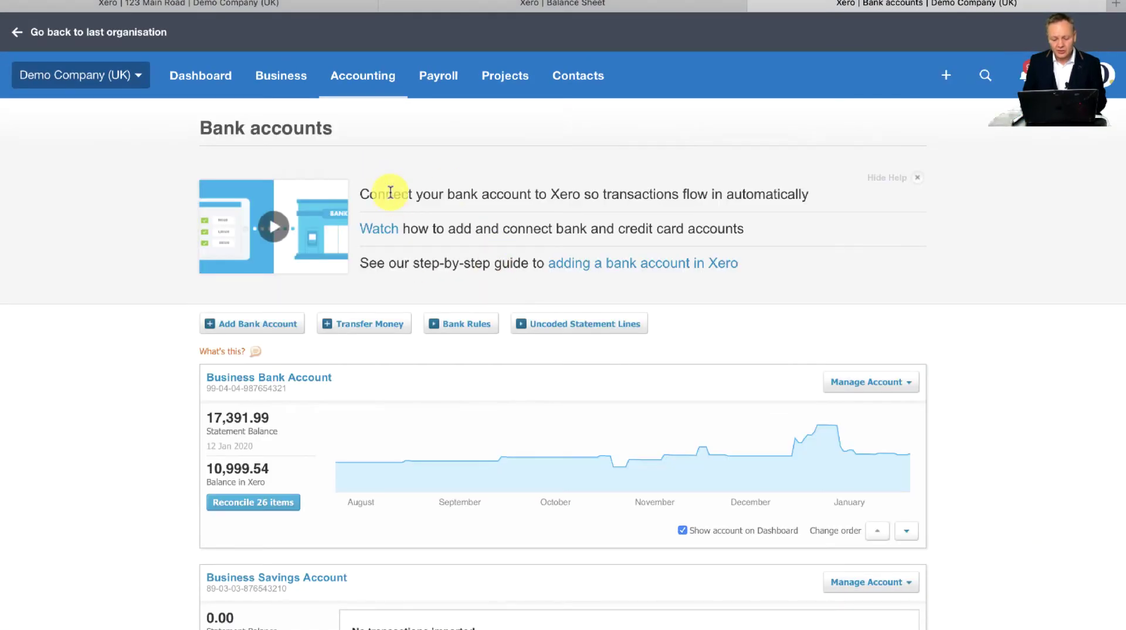
# - Compare the Barclays 123 Main Road balance on the Bank accounts page with the mortgage redemption amount on the Payments slide
pyautogui.scroll(5, 390, 193)
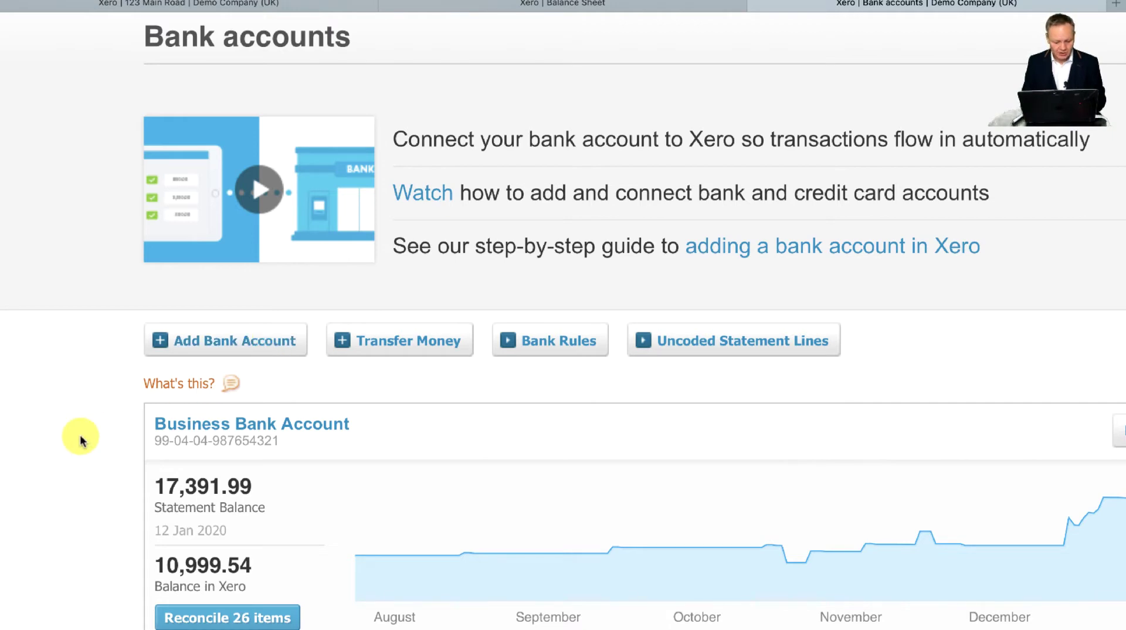
pyautogui.scroll(-5, 82, 441)
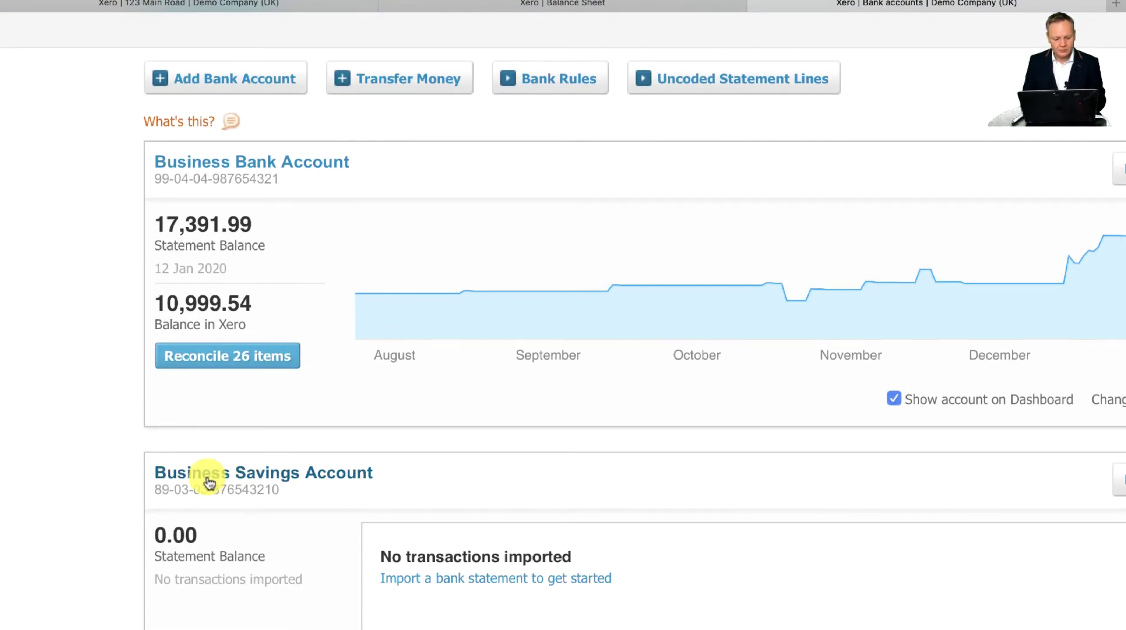
pyautogui.scroll(-10, 210, 482)
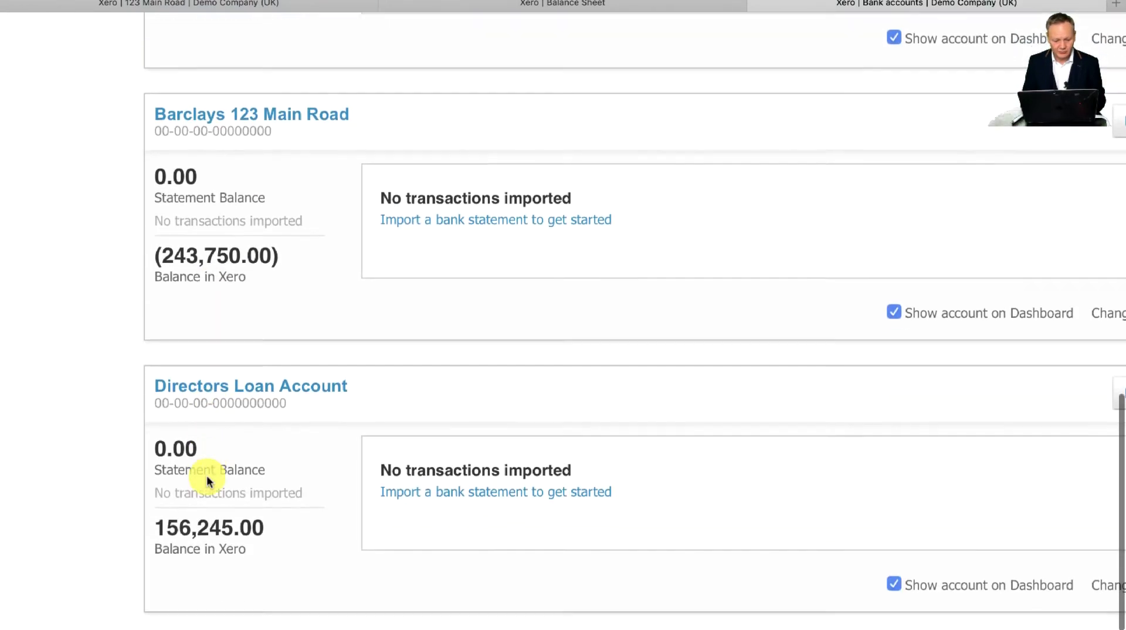
pyautogui.scroll(3, 206, 479)
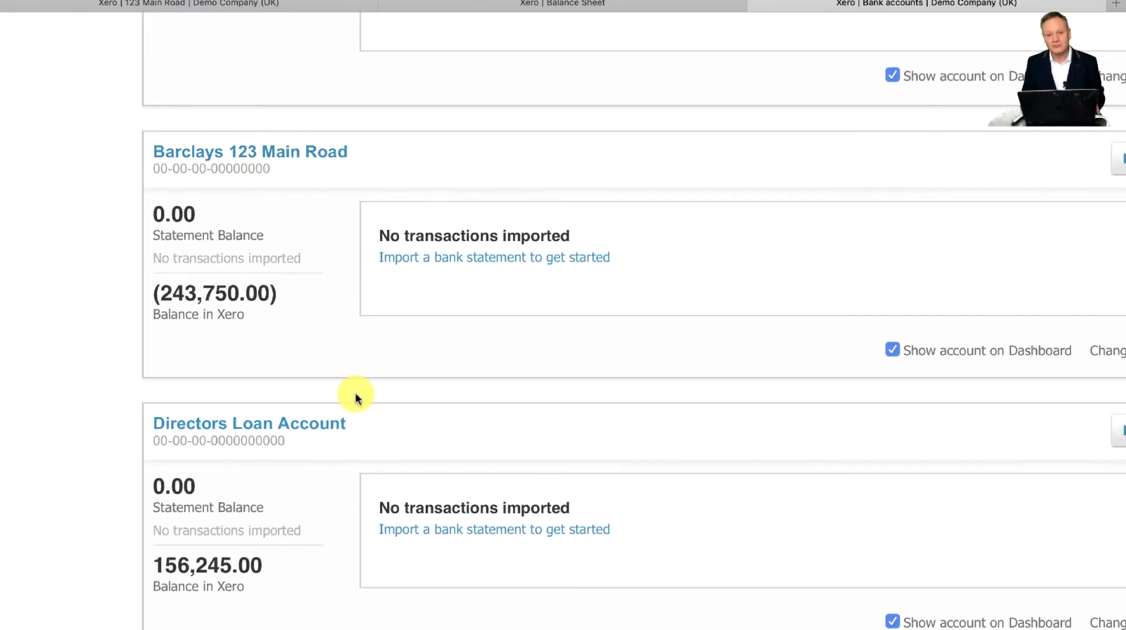
pyautogui.hotkey('ctrl', 'Left')
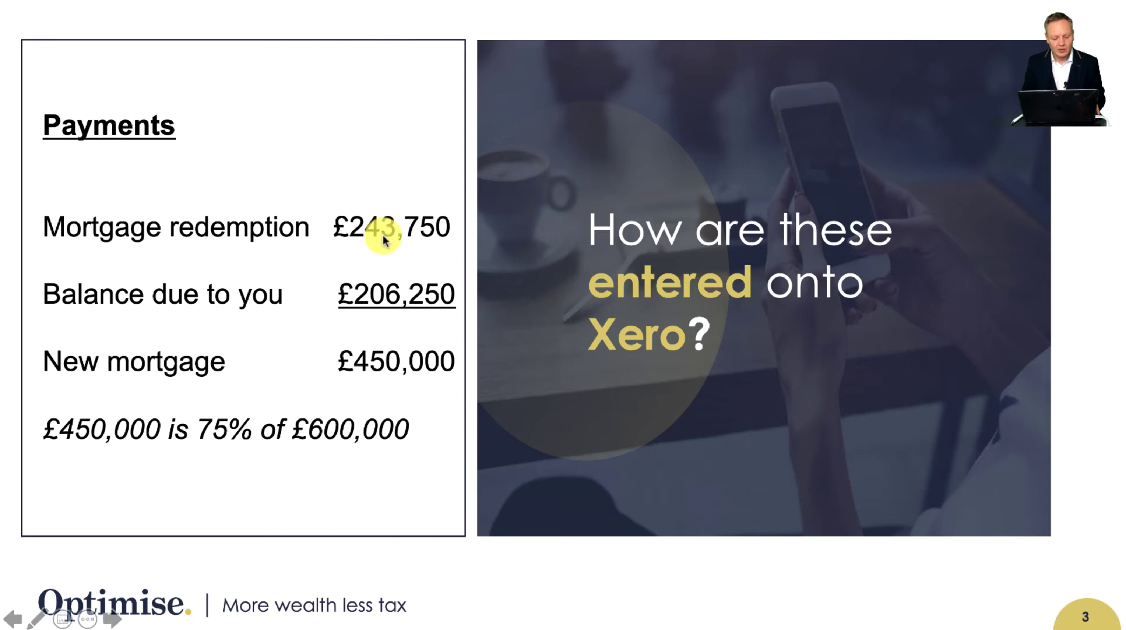
pyautogui.hotkey('ctrl', 'Right')
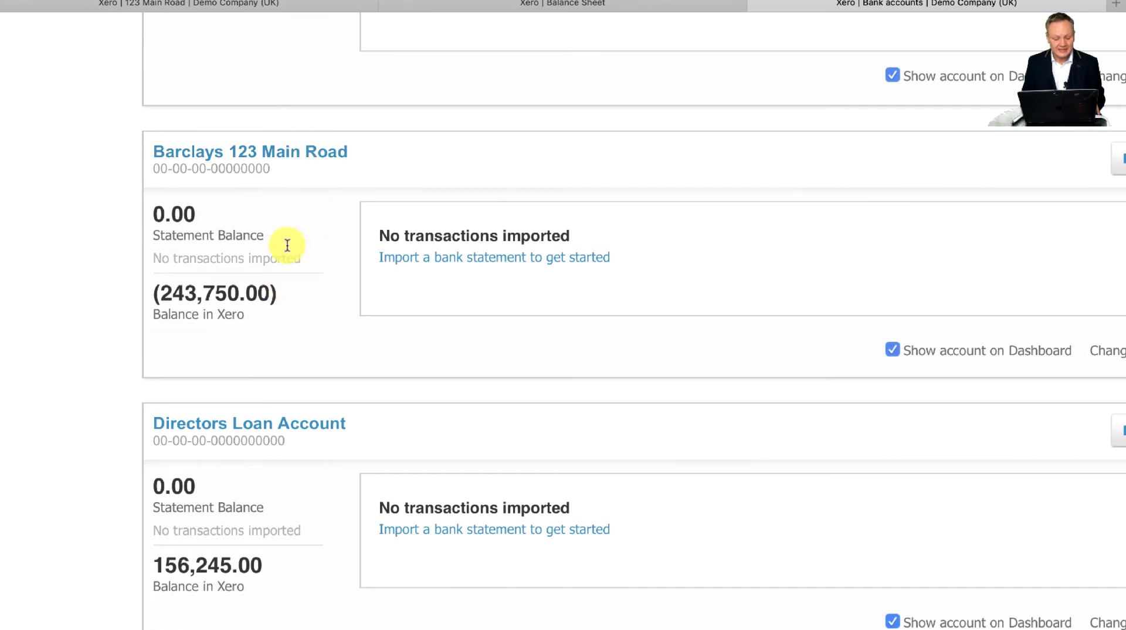
pyautogui.hotkey('ctrl', 'Left')
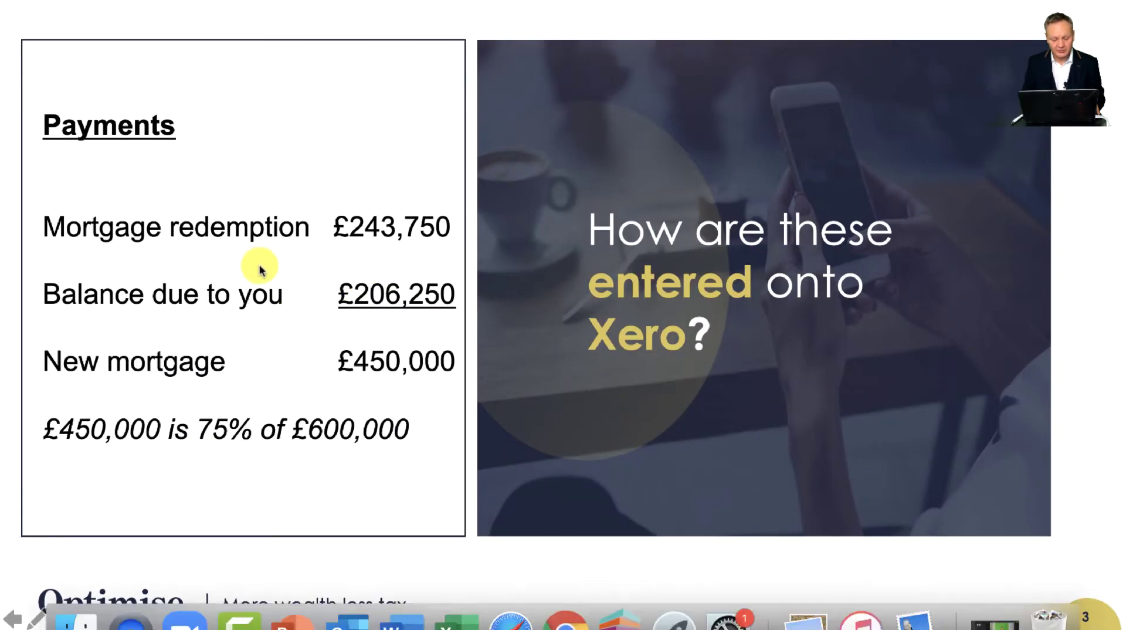
pyautogui.hotkey('ctrl', 'Right')
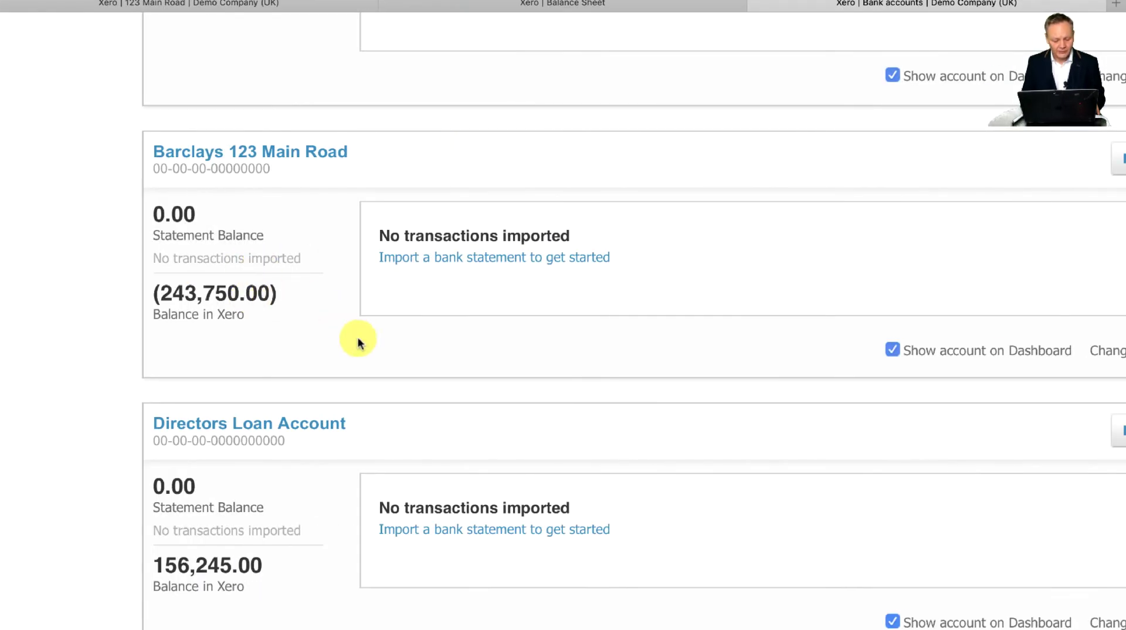
pyautogui.hotkey('ctrl', 'Left')
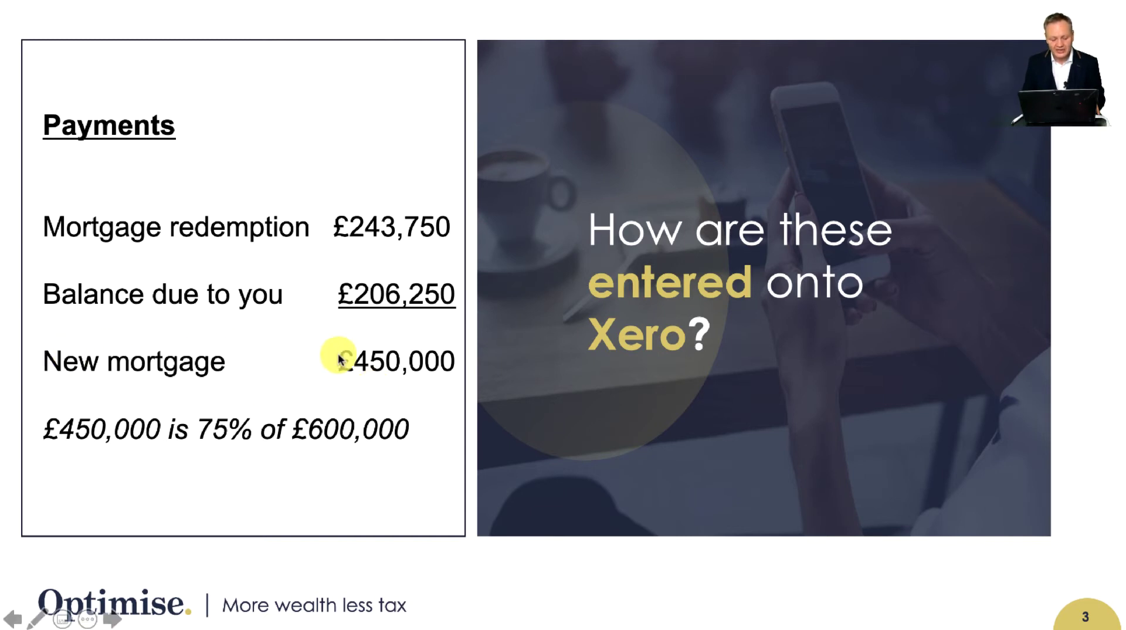
# - Return to Xero and start adding a bank account, choosing Lloyds Business (UK) as the bank
pyautogui.press('super+Tab')
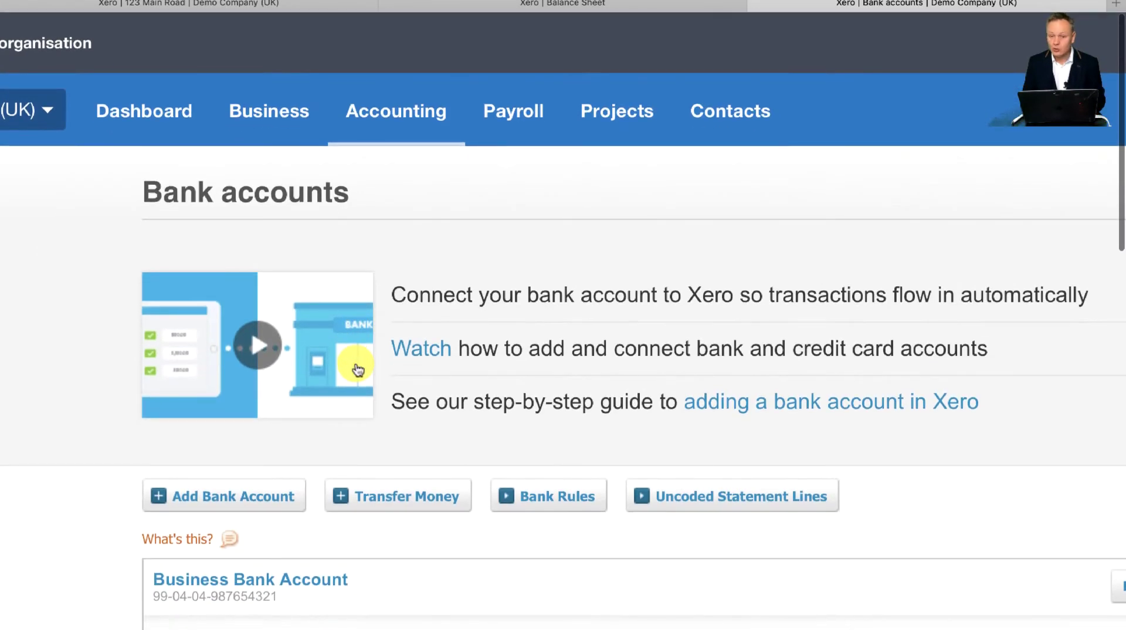
pyautogui.scroll(-3, 355, 367)
pyautogui.scroll(-1, 355, 368)
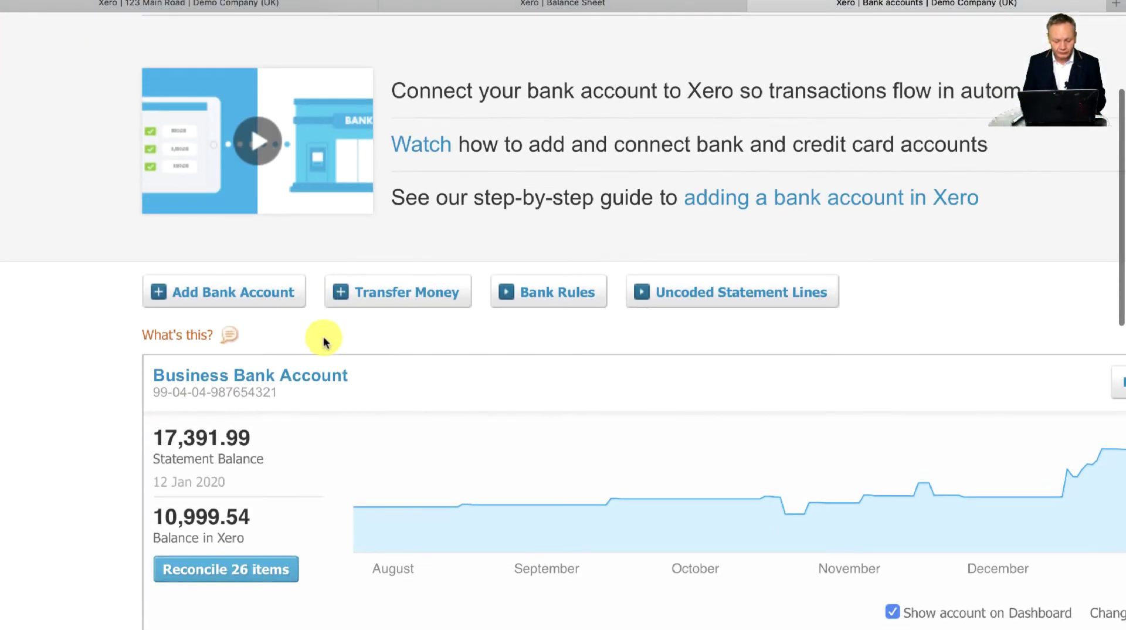
pyautogui.click(265, 291)
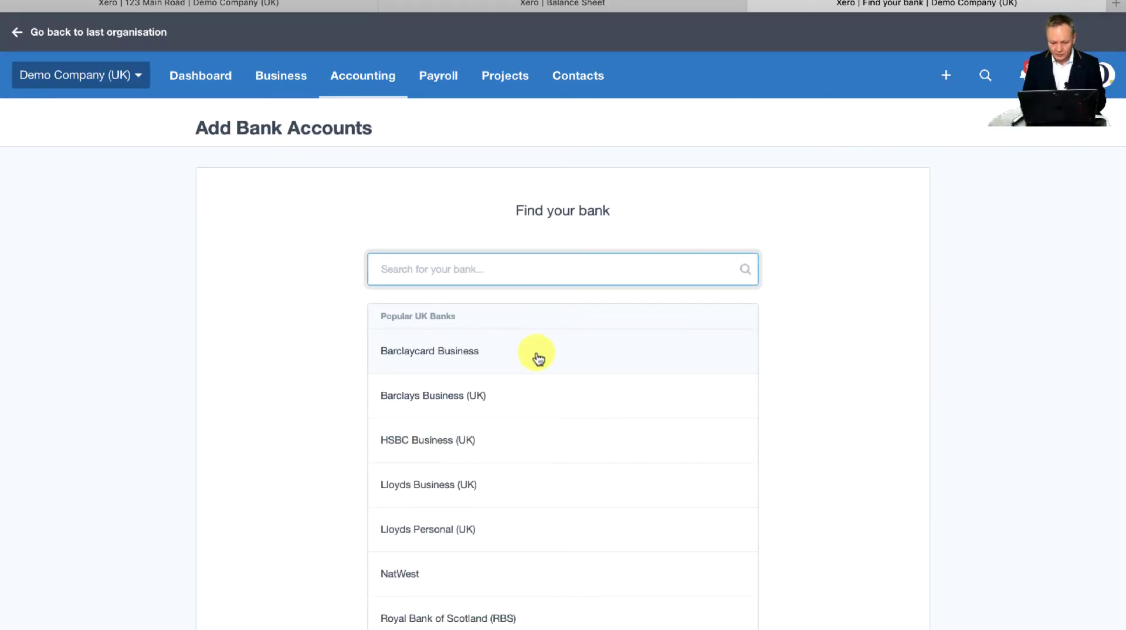
pyautogui.scroll(-2, 536, 357)
pyautogui.click(494, 409)
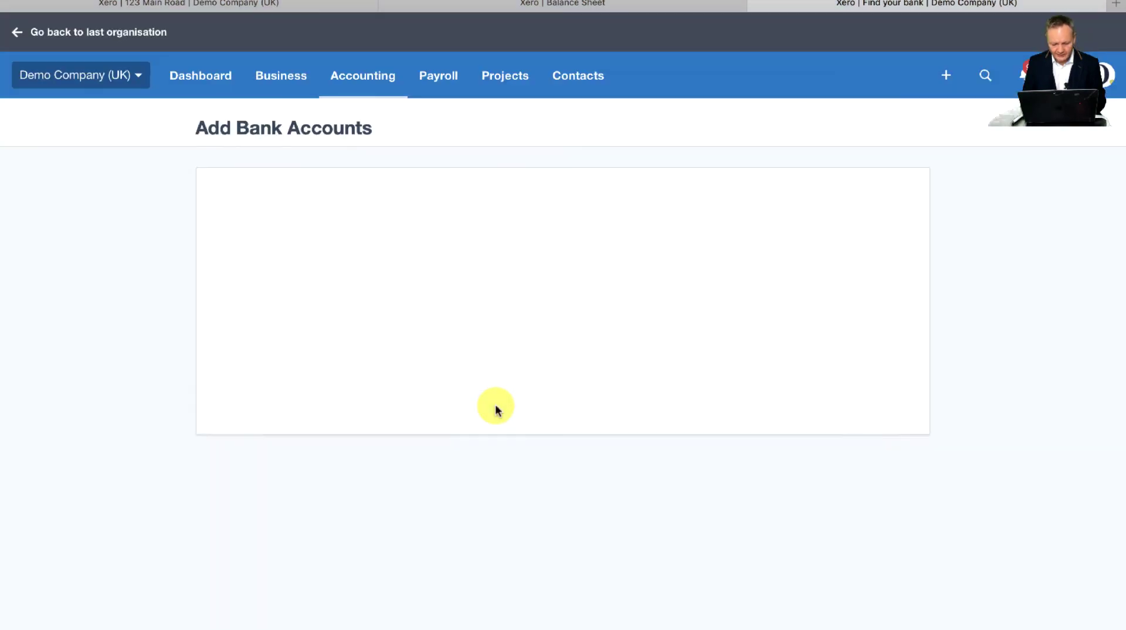
# - Name the new bank account "Llloyds 123 Main Road" and set its account type to Other
pyautogui.click(500, 264)
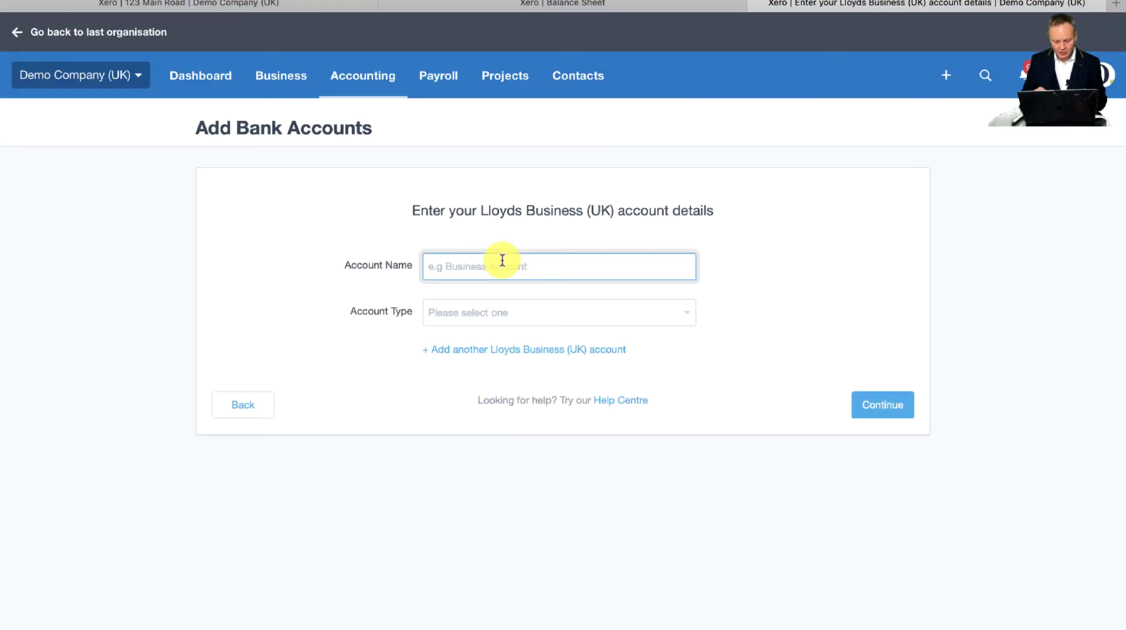
pyautogui.write('Llloyds 123 Main Road')
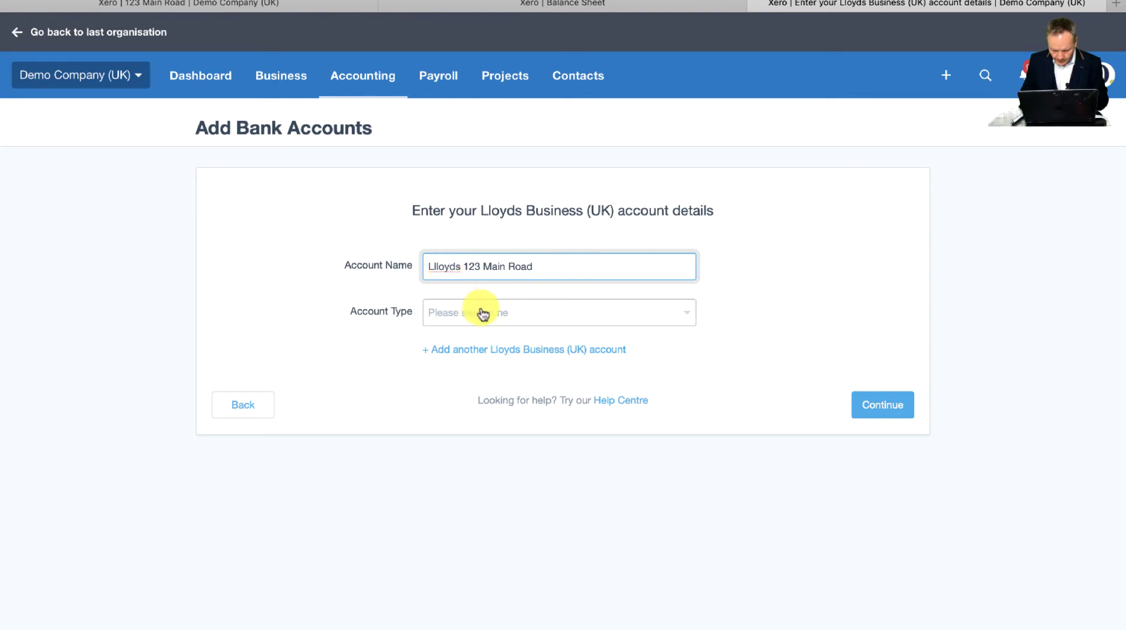
pyautogui.click(563, 312)
pyautogui.scroll(-1, 569, 418)
pyautogui.click(543, 466)
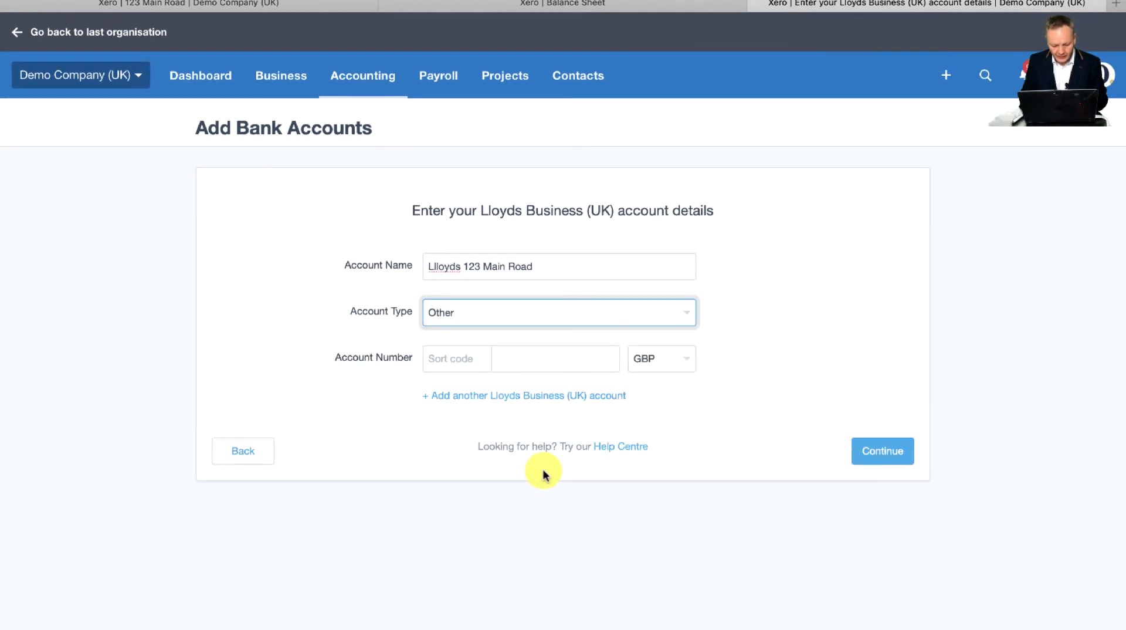
# - Enter the sort code and account number for the Lloyds account and save it
pyautogui.click(470, 354)
pyautogui.write('00-00-00')
pyautogui.press('Tab')
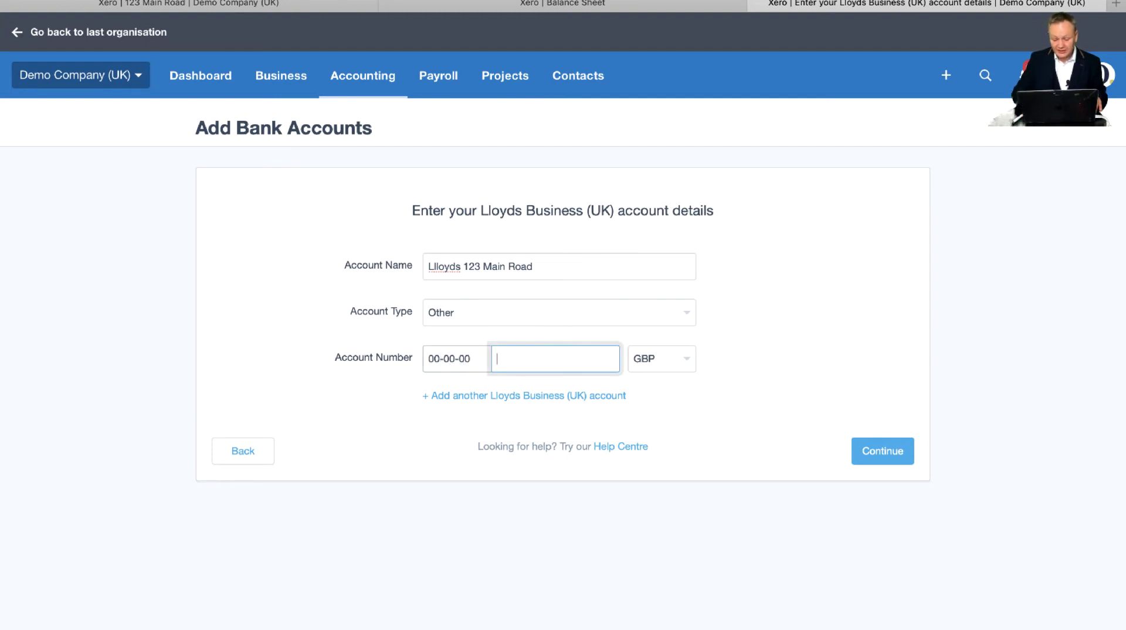
pyautogui.write('00000000')
pyautogui.click(886, 461)
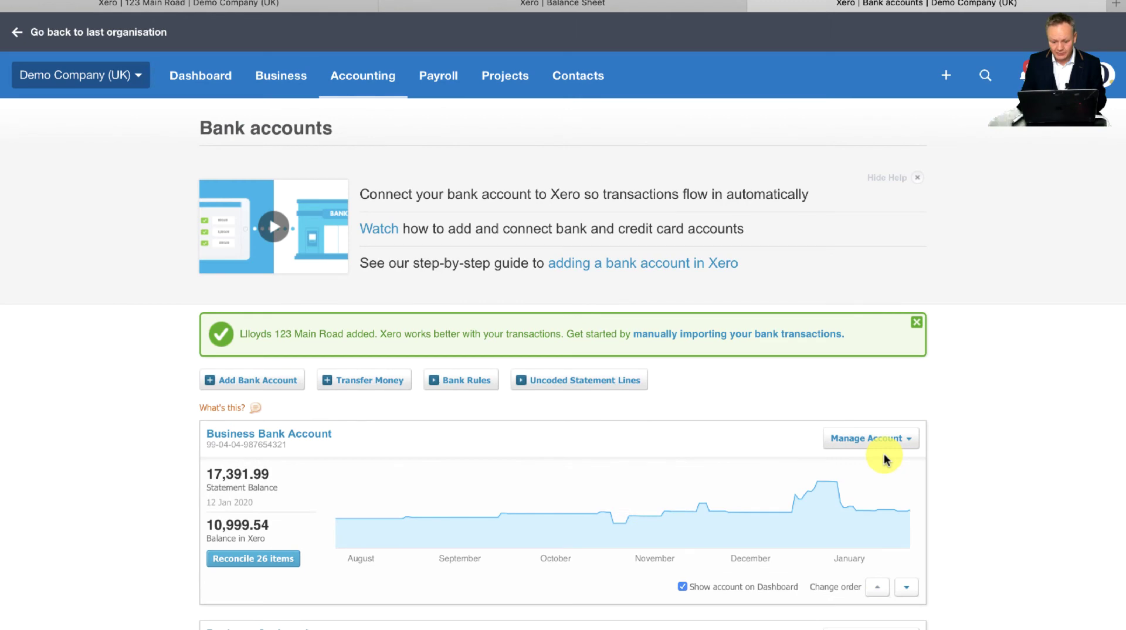
# - Find the new Lloyds 123 Main Road account on the Bank accounts page and start a money transfer from it
pyautogui.scroll(-5, 569, 423)
pyautogui.scroll(-5, 568, 427)
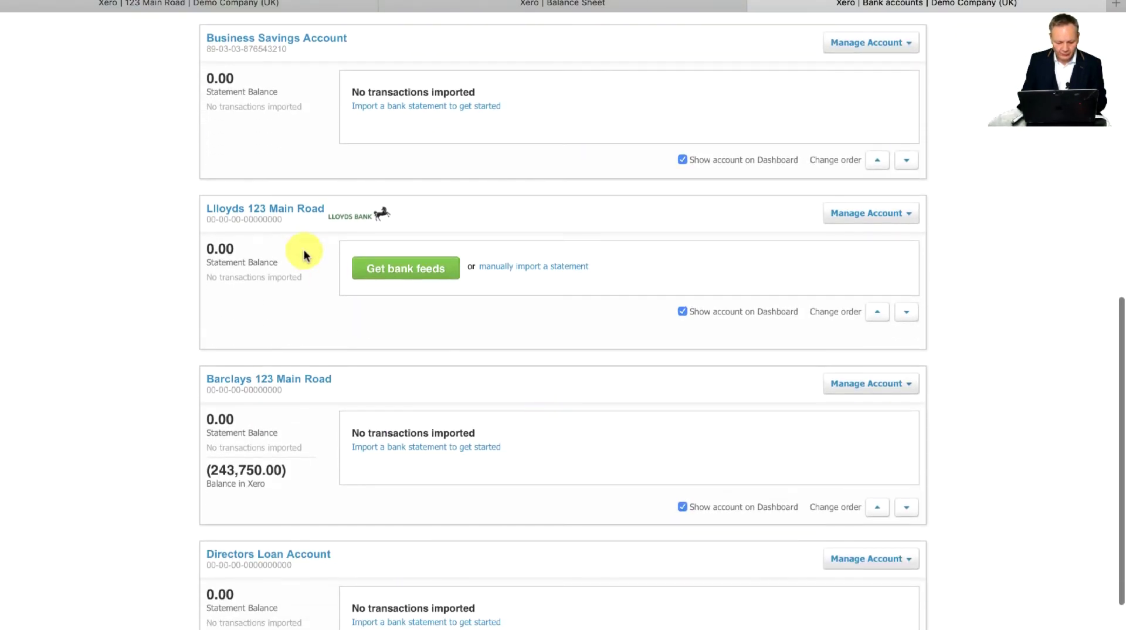
pyautogui.scroll(-1, 347, 432)
pyautogui.scroll(-1, 347, 433)
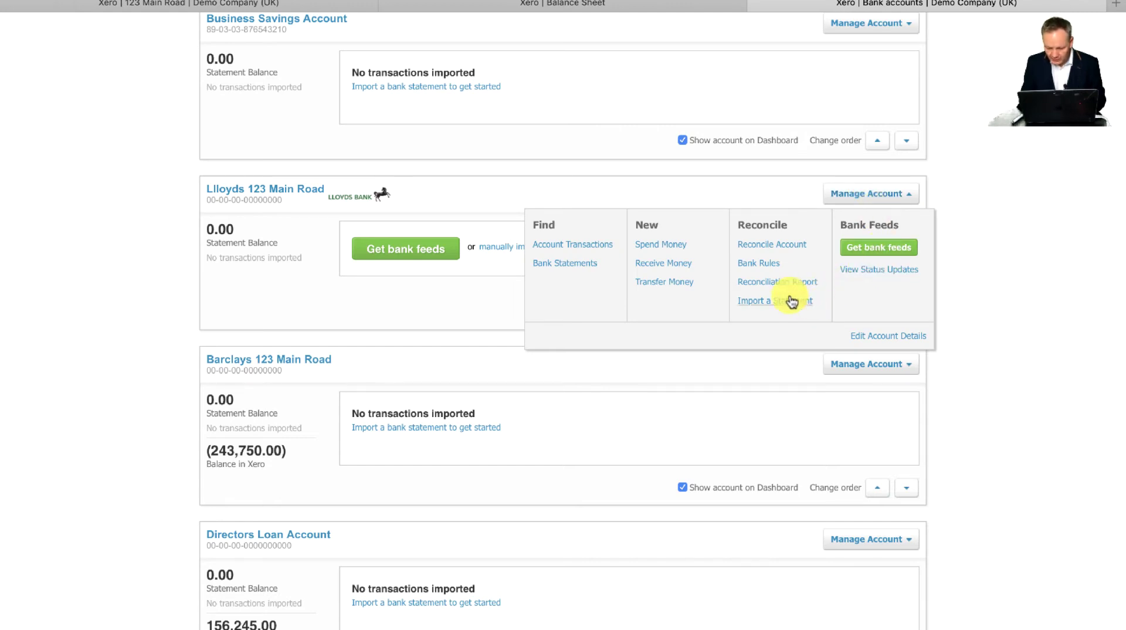
pyautogui.press('super+plus')
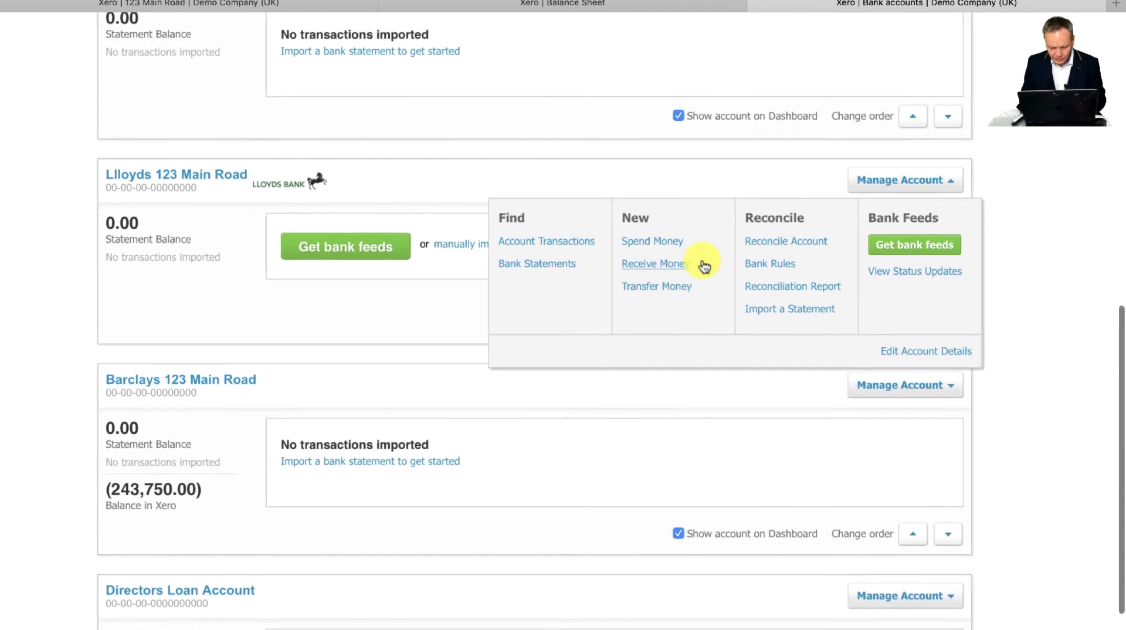
pyautogui.click(670, 289)
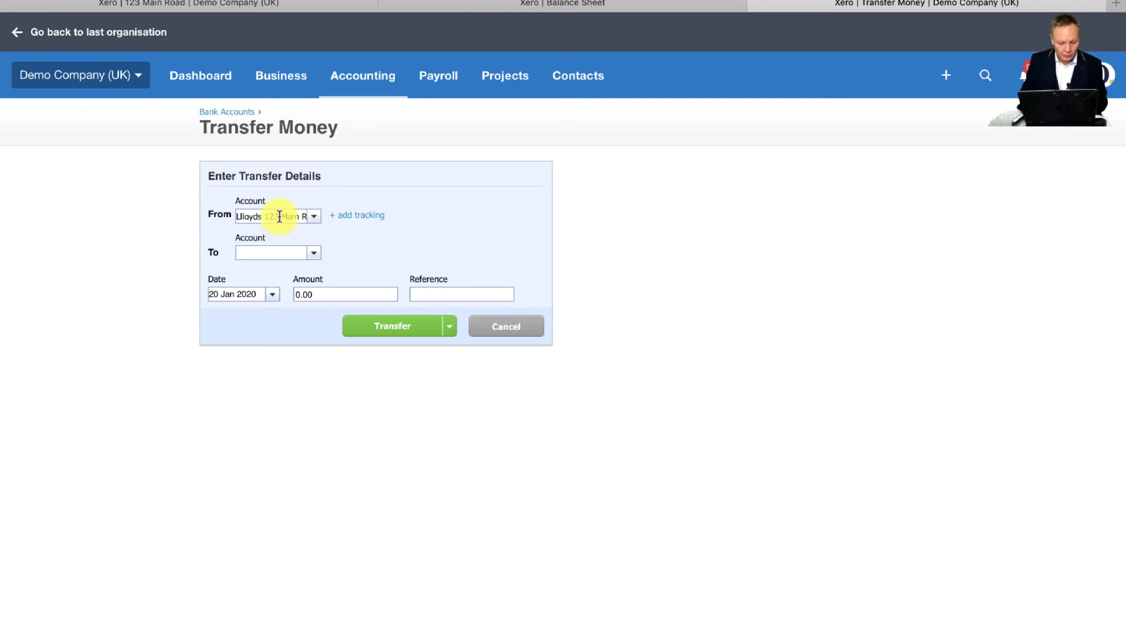
# - Set the transfer's destination to Barclays 123 Main Road and its amount to 243750
pyautogui.click(277, 253)
pyautogui.write('Bar')
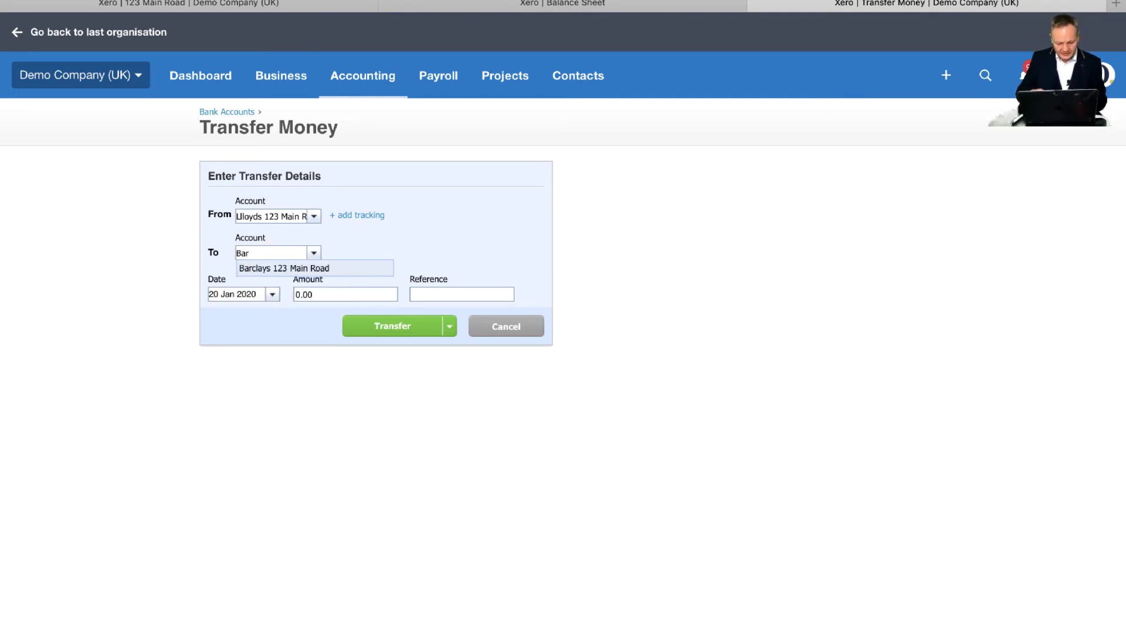
pyautogui.click(296, 268)
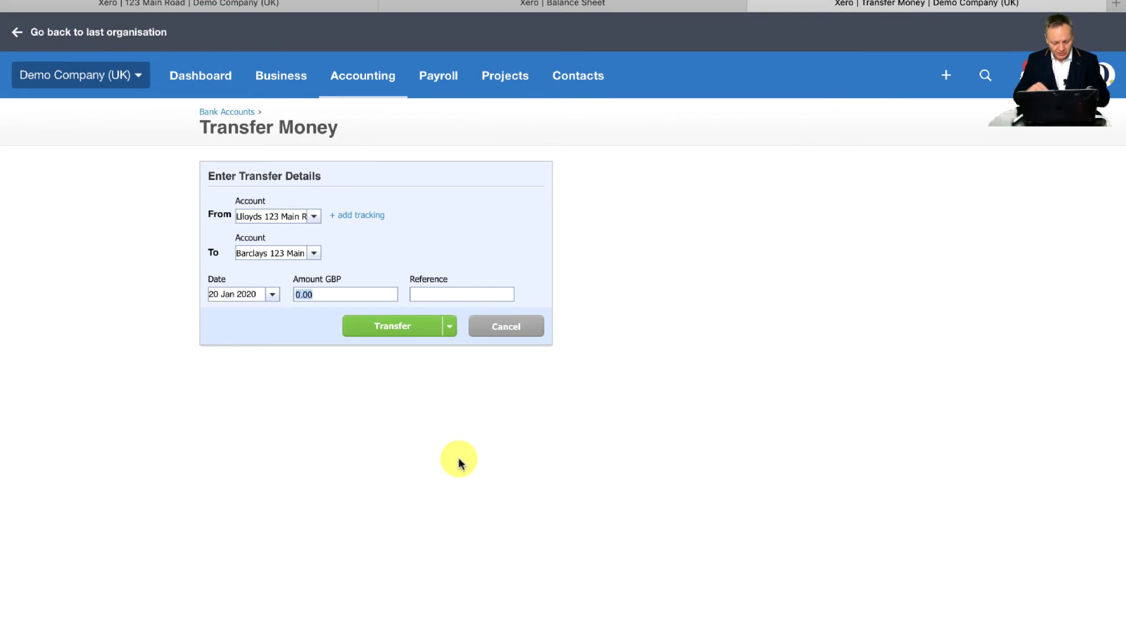
pyautogui.write('243750')
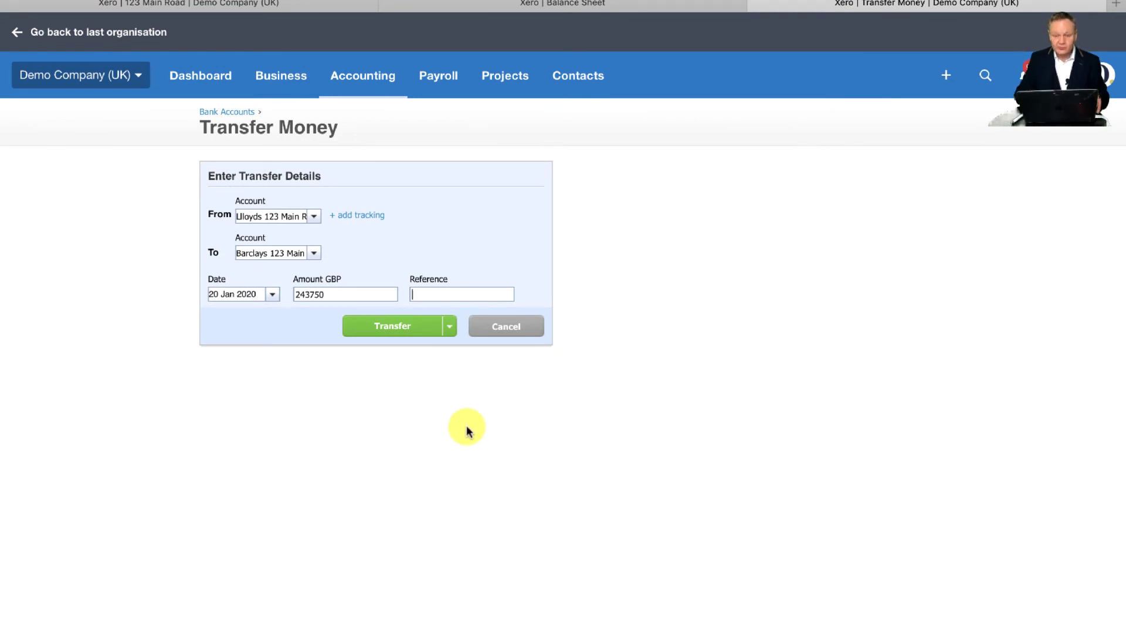
# - Enter the reference "123 Main Road revaluation" for the Barclays redemption and complete the transfer
pyautogui.write('123 Main Road ')
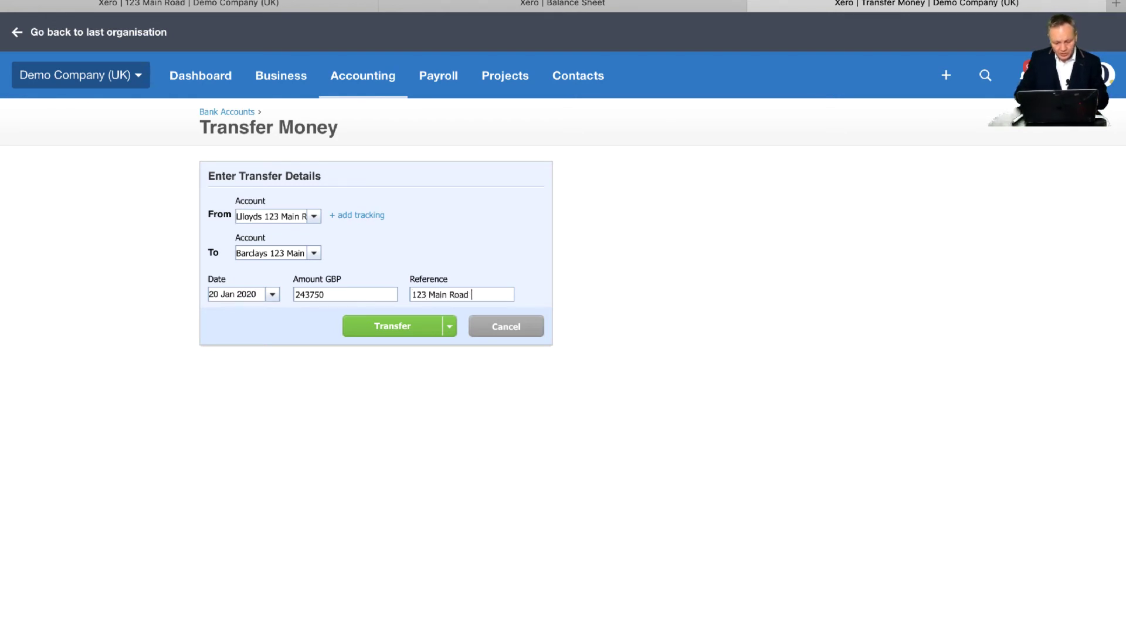
pyautogui.write('revl')
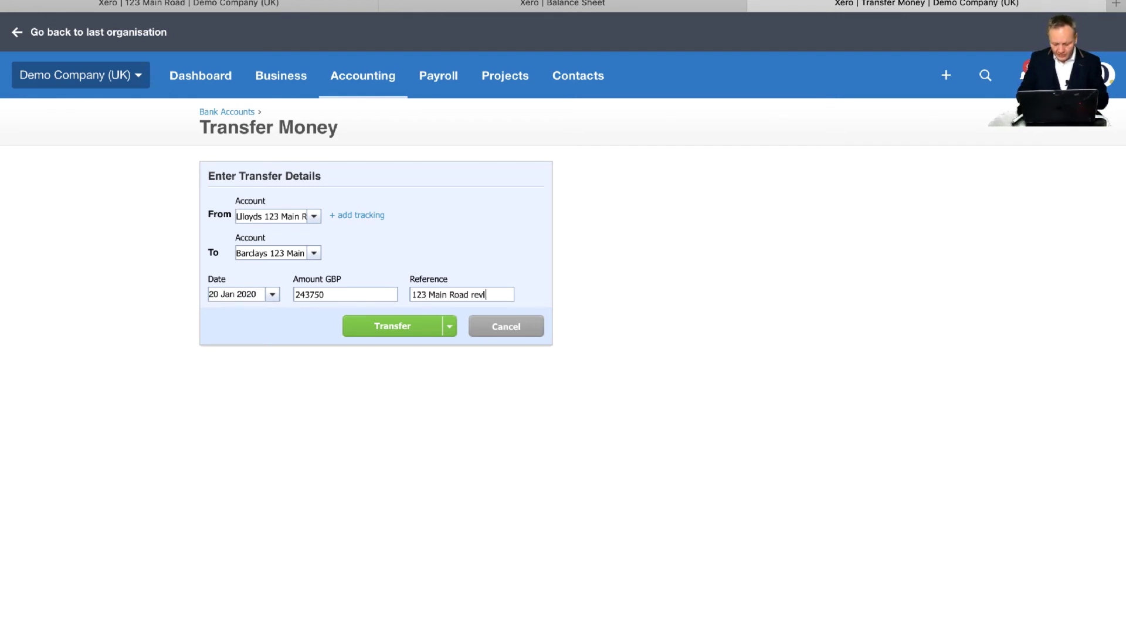
pyautogui.write('a')
pyautogui.press('BackSpace')
pyautogui.press('BackSpace')
pyautogui.write('aluation')
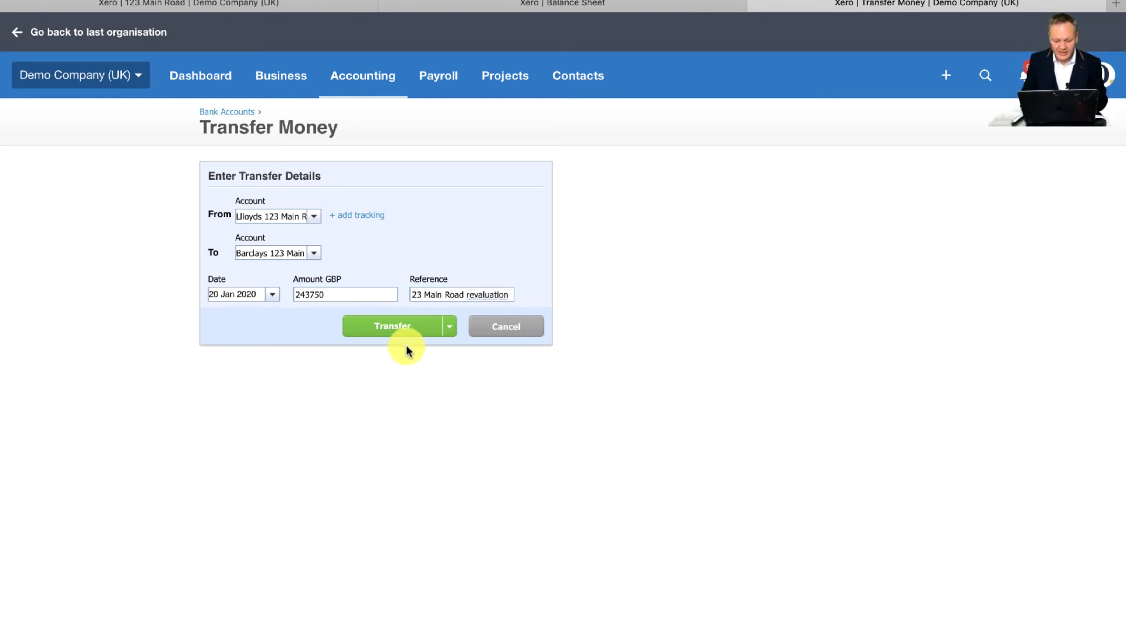
pyautogui.click(384, 330)
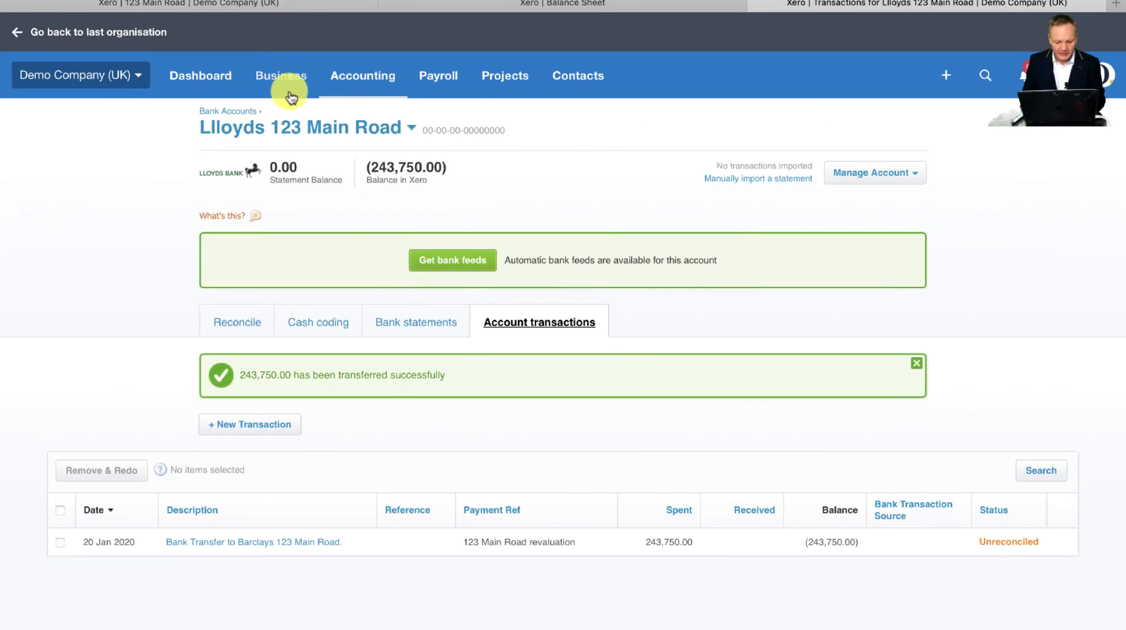
# - Check the Lloyds and Barclays 123 Main Road balances on the Bank accounts page against the Payments slide
pyautogui.click(346, 74)
pyautogui.click(356, 125)
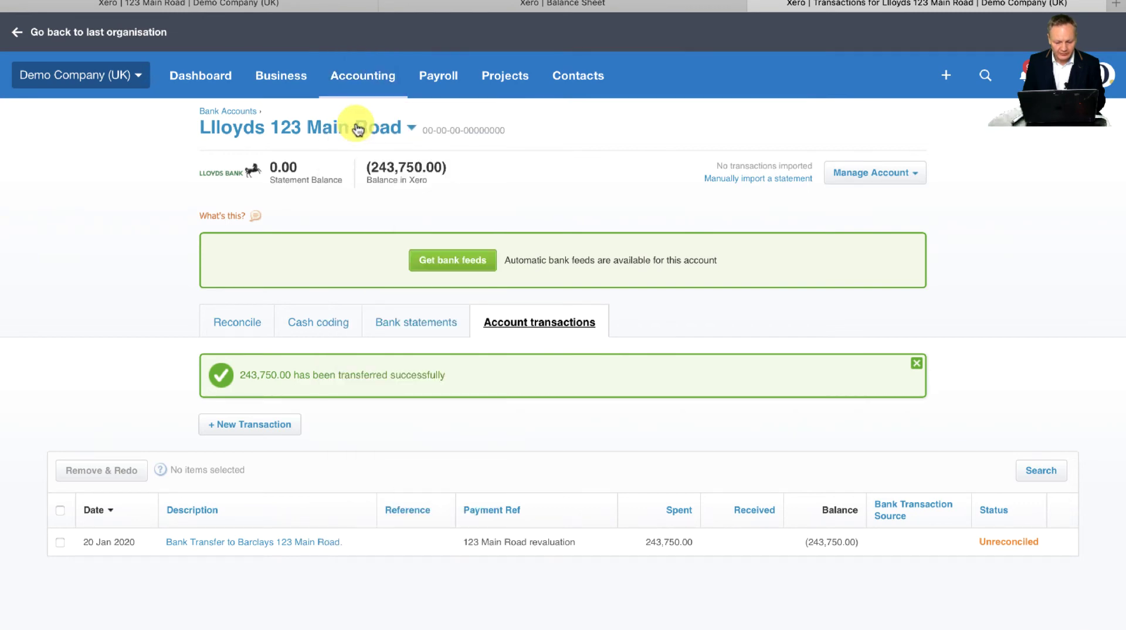
pyautogui.scroll(-10, 458, 491)
pyautogui.scroll(-1, 458, 491)
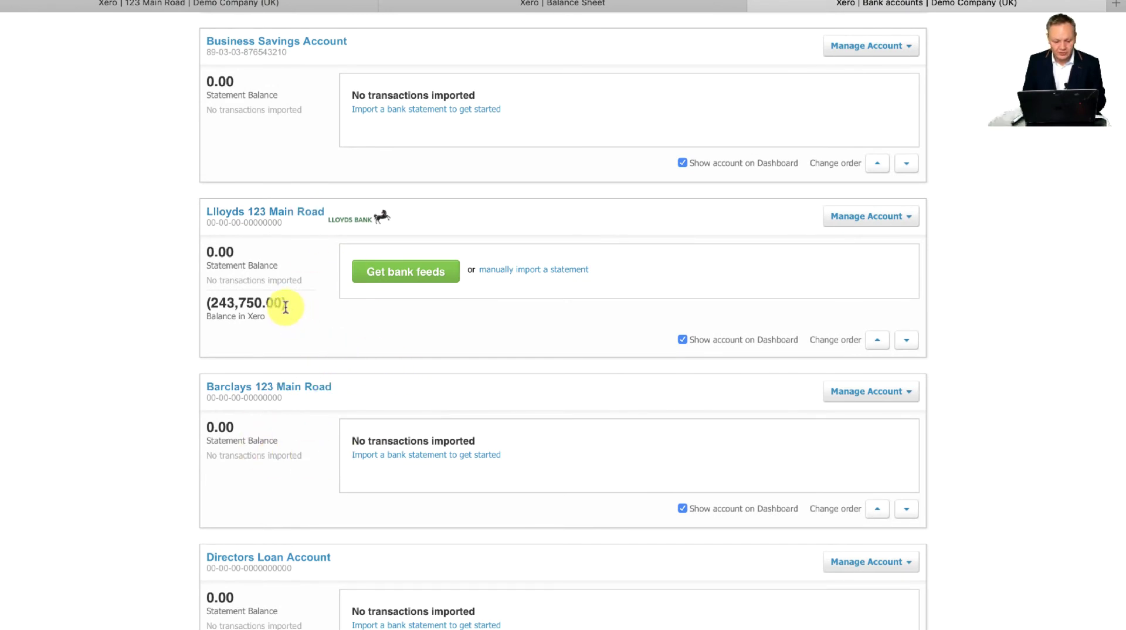
pyautogui.hotkey('ctrl', 'Left')
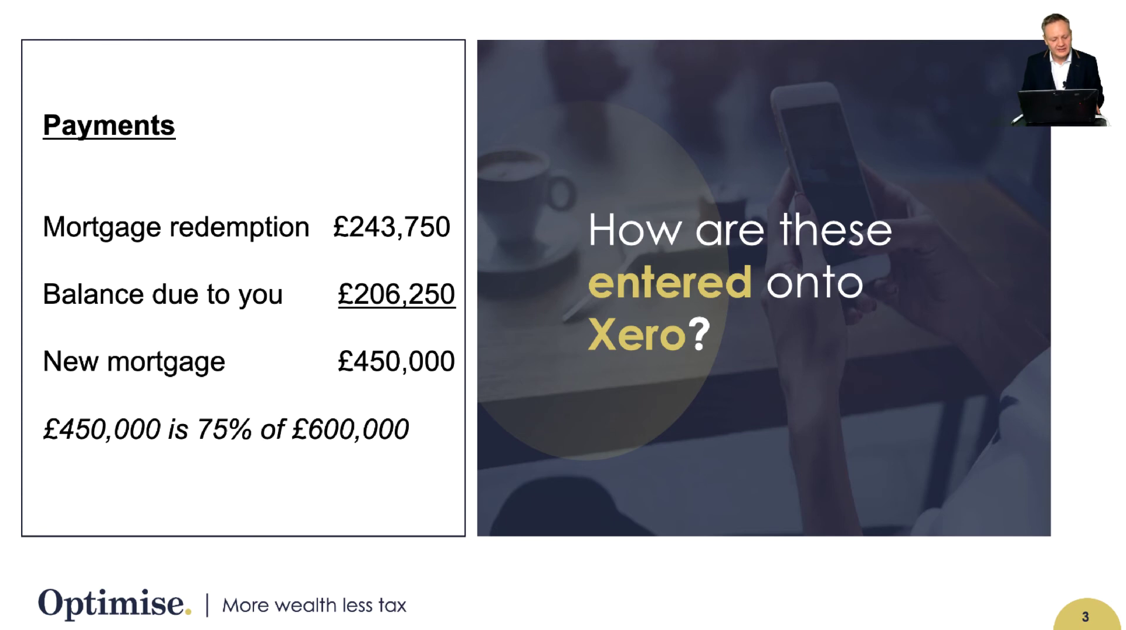
pyautogui.hotkey('ctrl', 'Right')
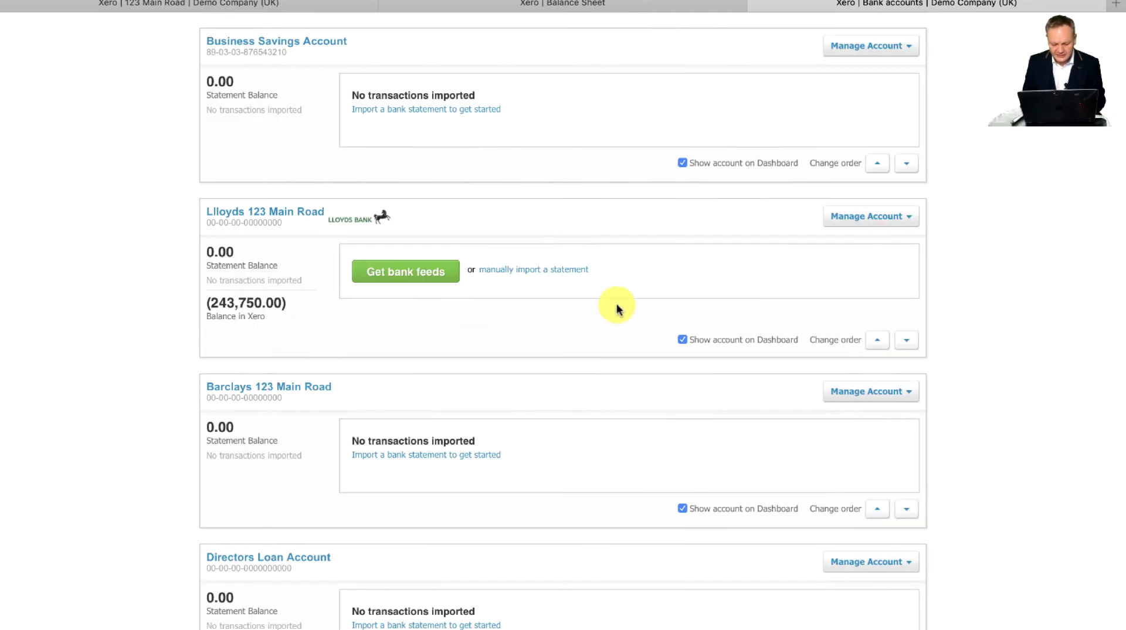
# - Start another money transfer from the Llloyds 123 Main Road account, with the Directors Loan Account as its destination
pyautogui.click(863, 217)
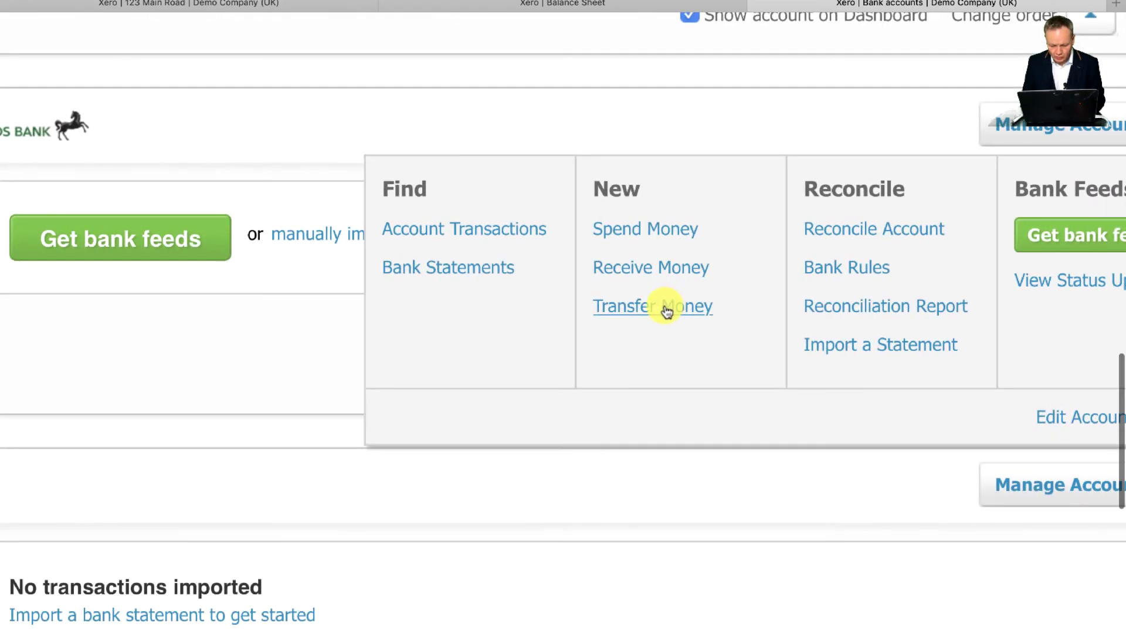
pyautogui.click(673, 306)
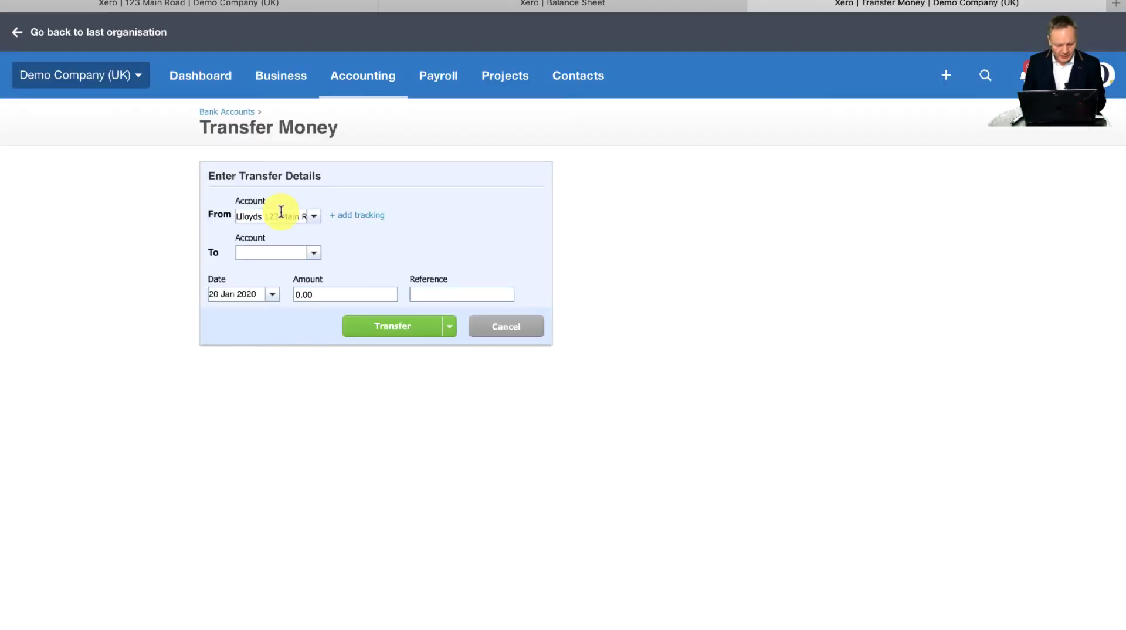
pyautogui.click(262, 253)
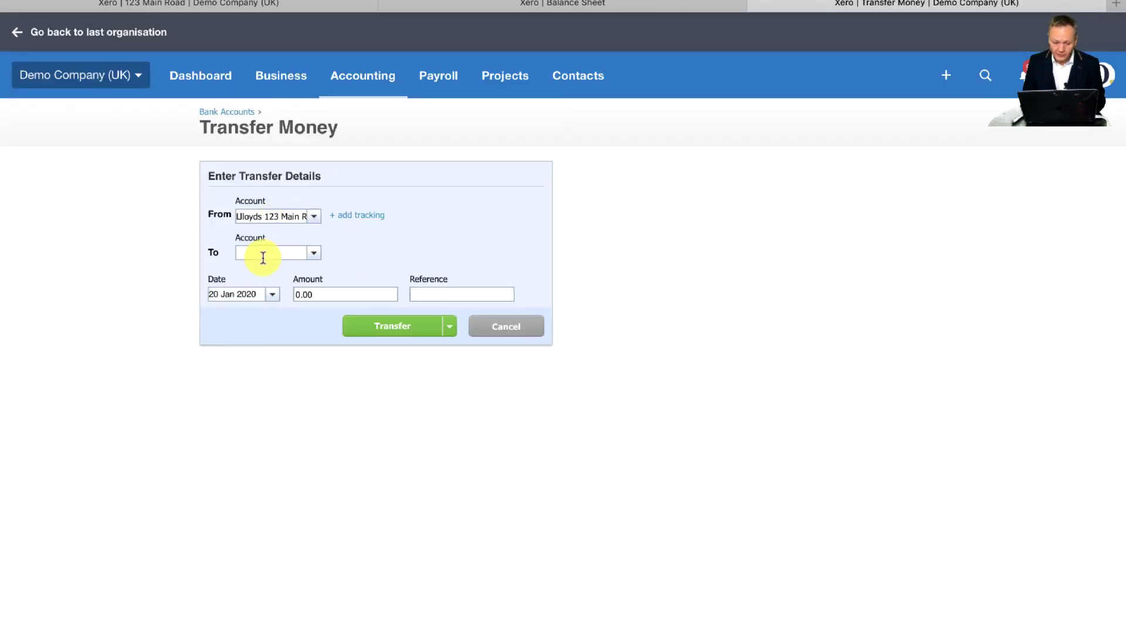
pyautogui.click(267, 253)
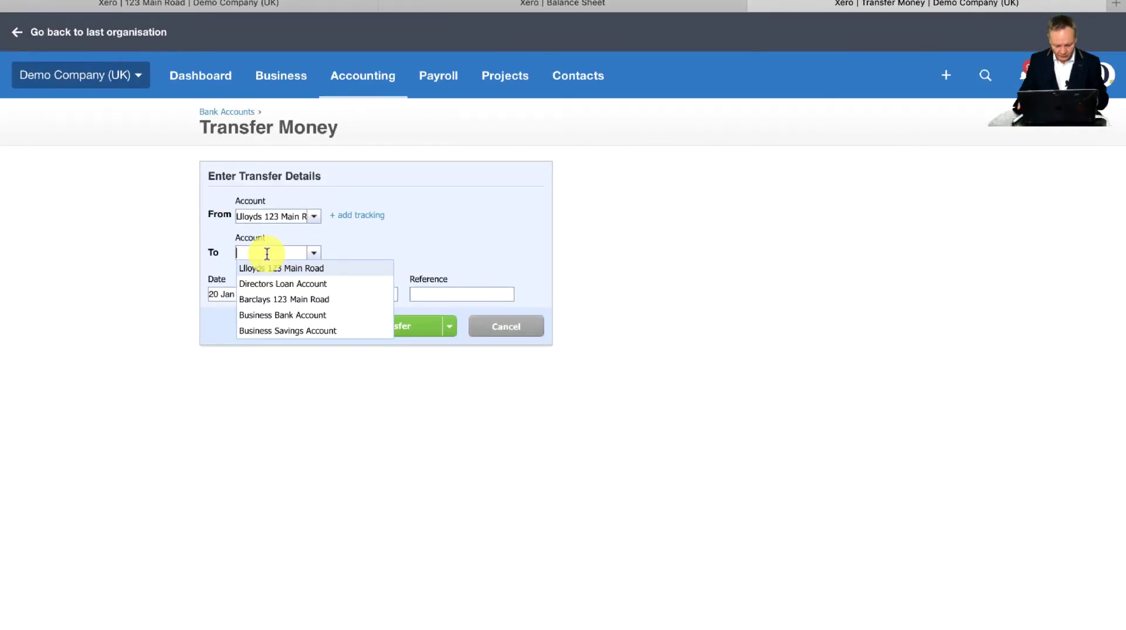
pyautogui.write('Direct')
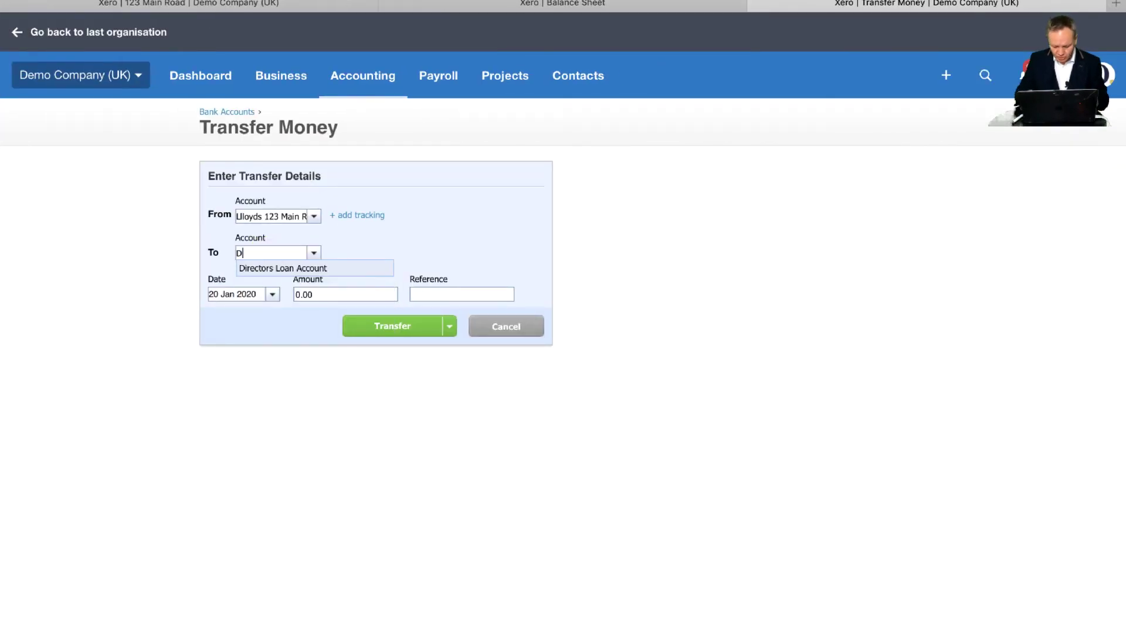
pyautogui.click(292, 270)
# - Set the transfer amount to 206250 with the reference "123 Main Road revaluation" and complete the transfer
pyautogui.click(331, 289)
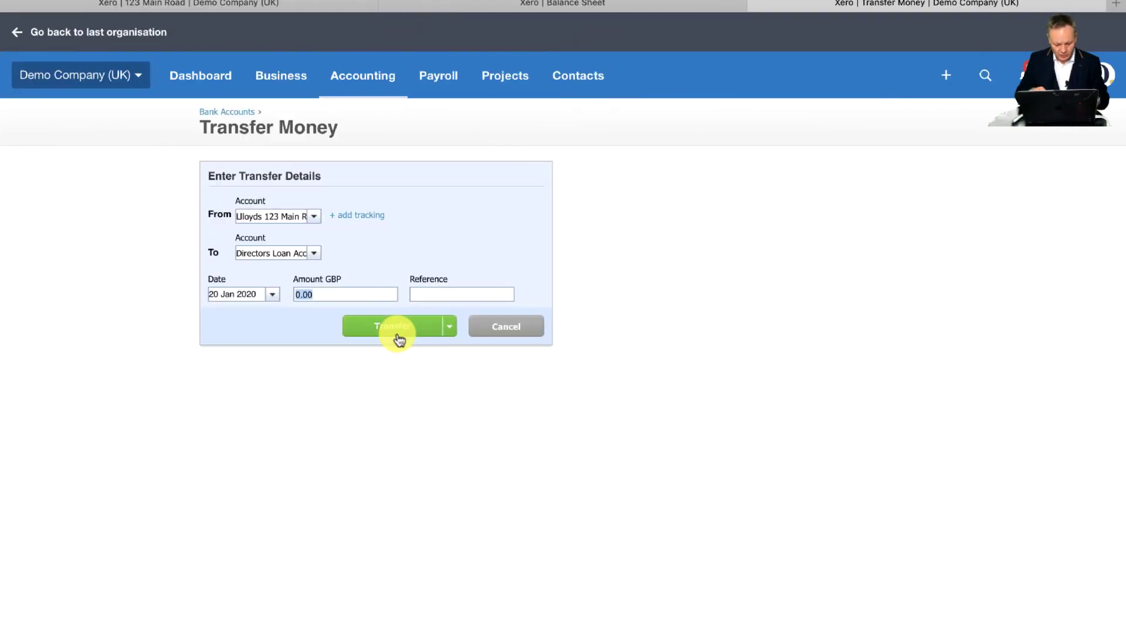
pyautogui.write('20625')
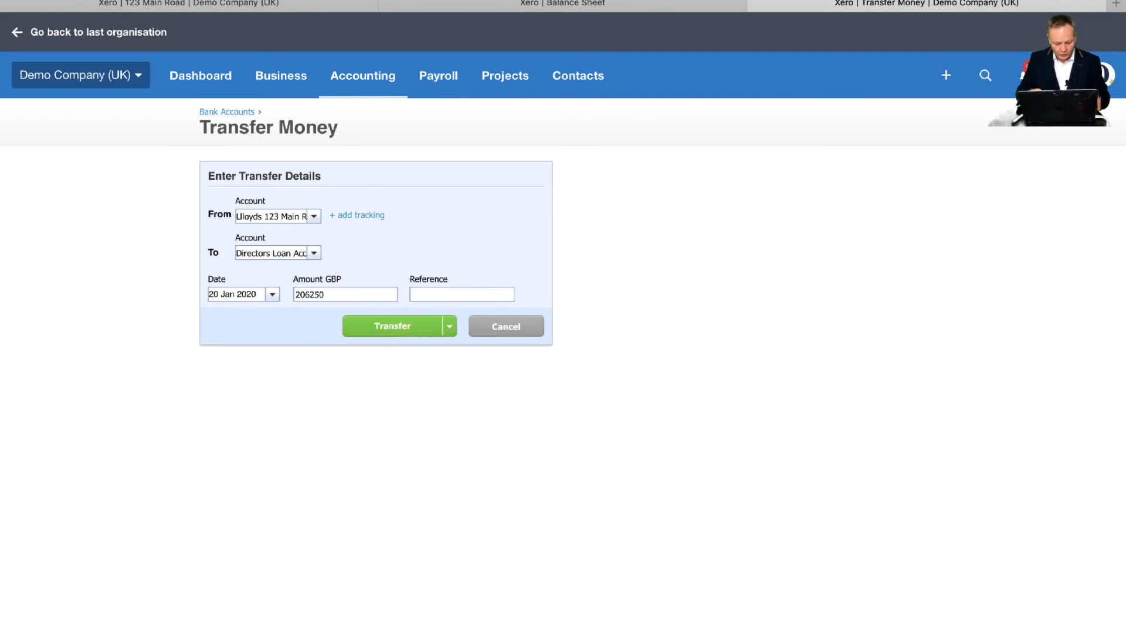
pyautogui.write('123 Main R')
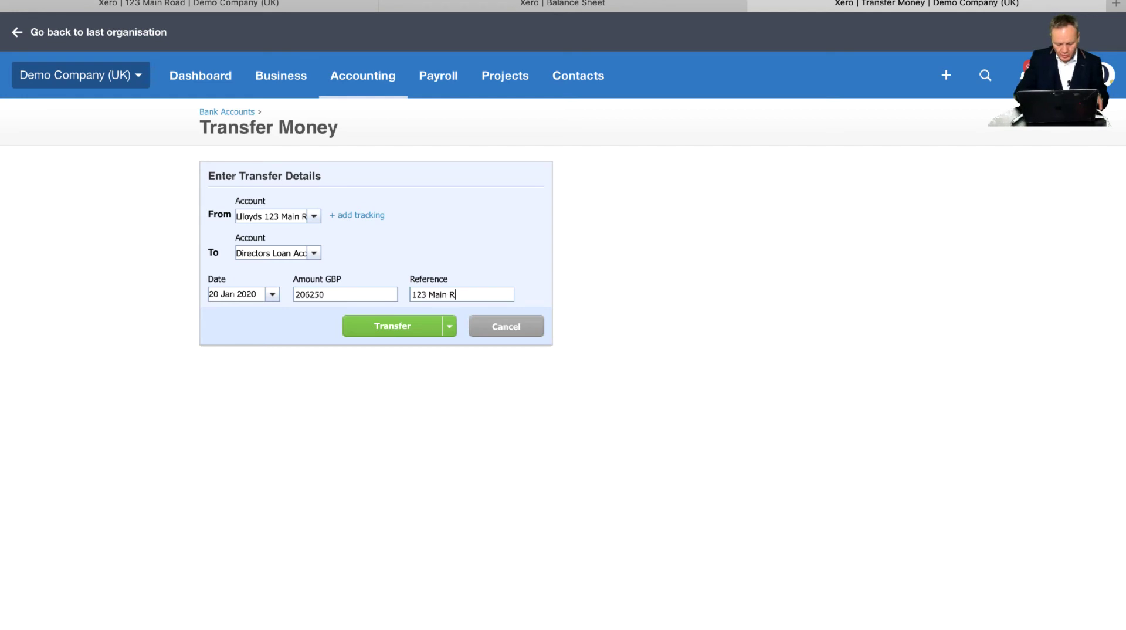
pyautogui.write('oad revaluation')
pyautogui.click(397, 331)
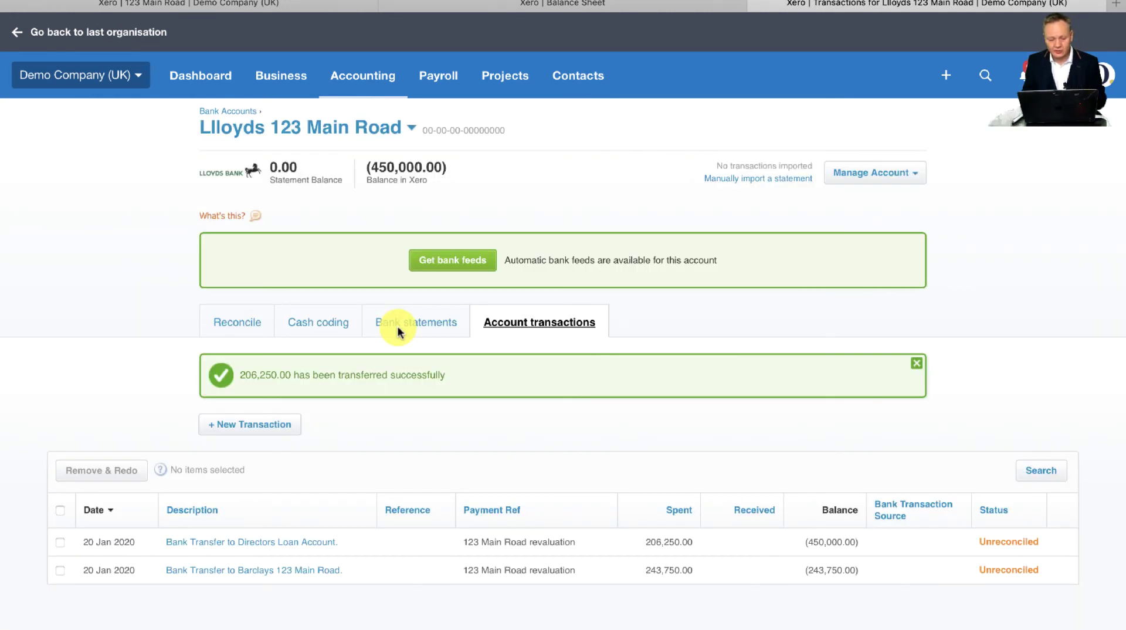
# - Review the mortgage and directors loan balances on the Bank accounts page and compare them with the Payments slide
pyautogui.click(364, 80)
pyautogui.click(377, 125)
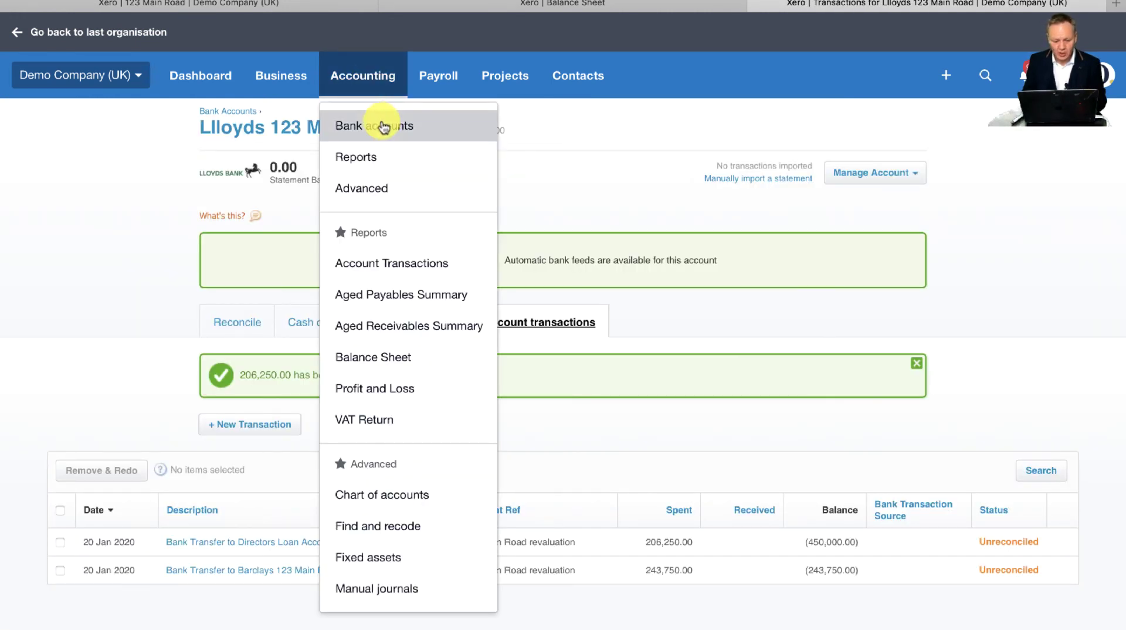
pyautogui.scroll(-9, 314, 426)
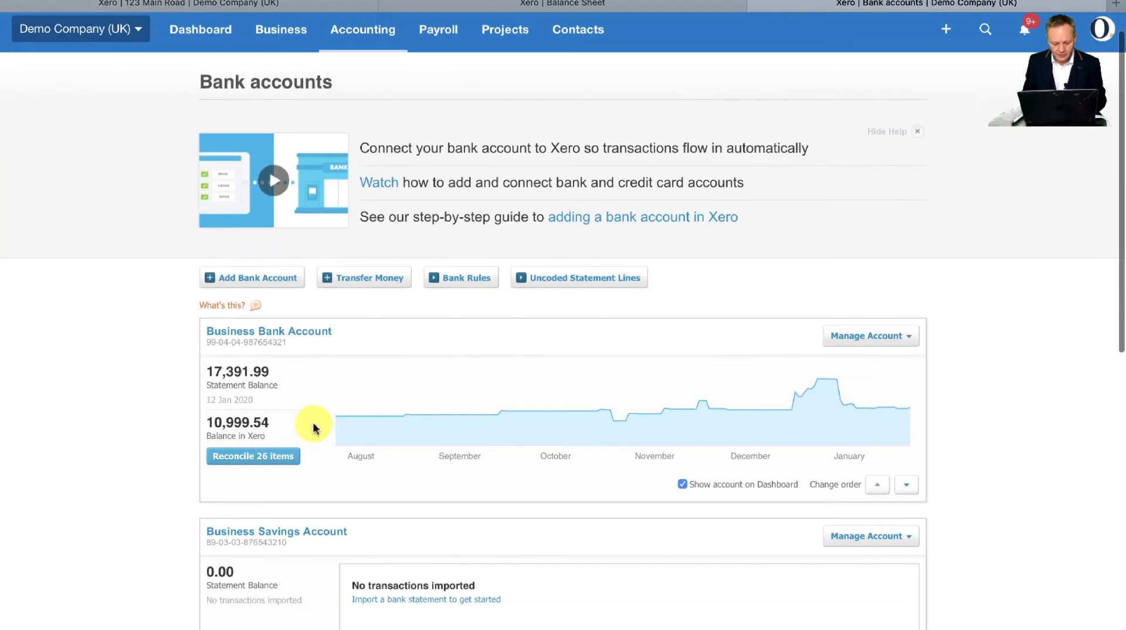
pyautogui.scroll(-1, 301, 432)
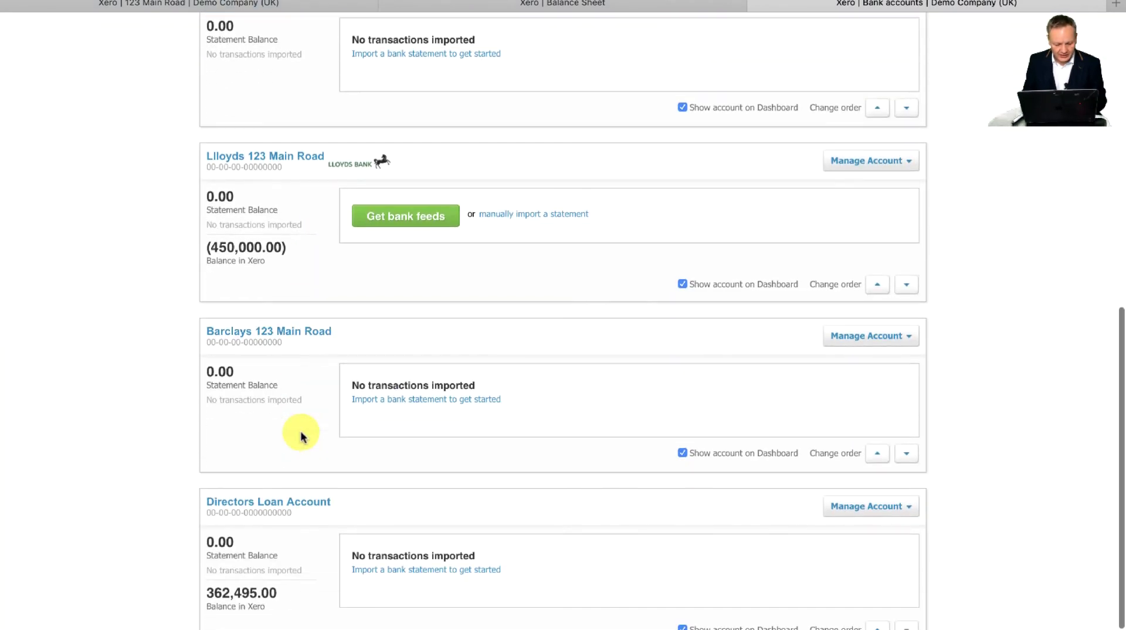
pyautogui.hotkey('alt', 'Tab')
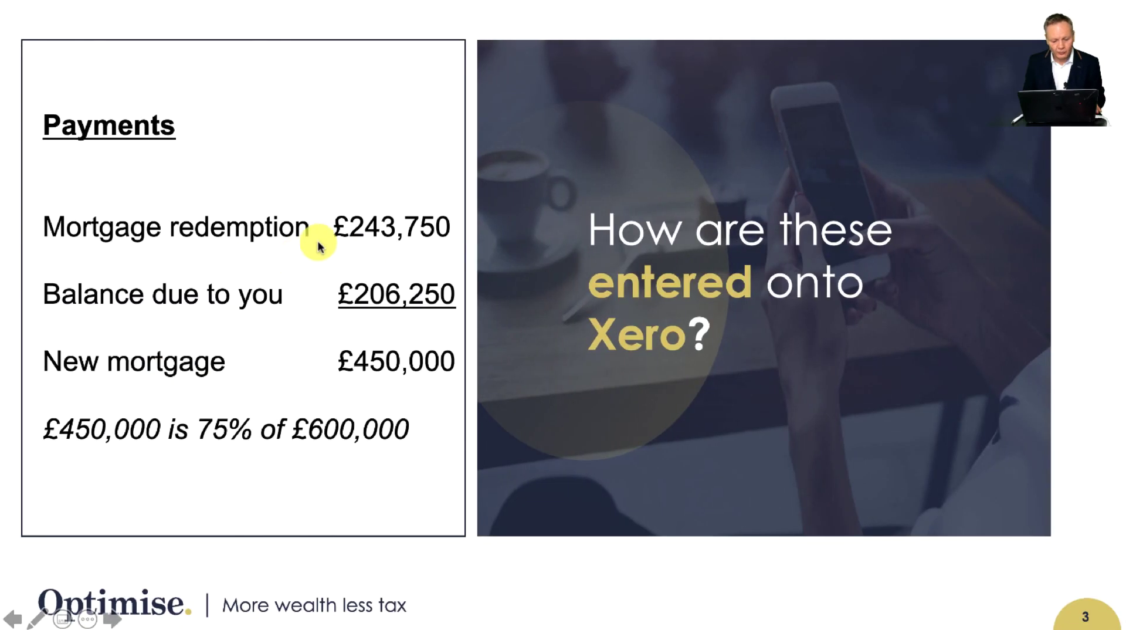
pyautogui.hotkey('alt', 'Tab')
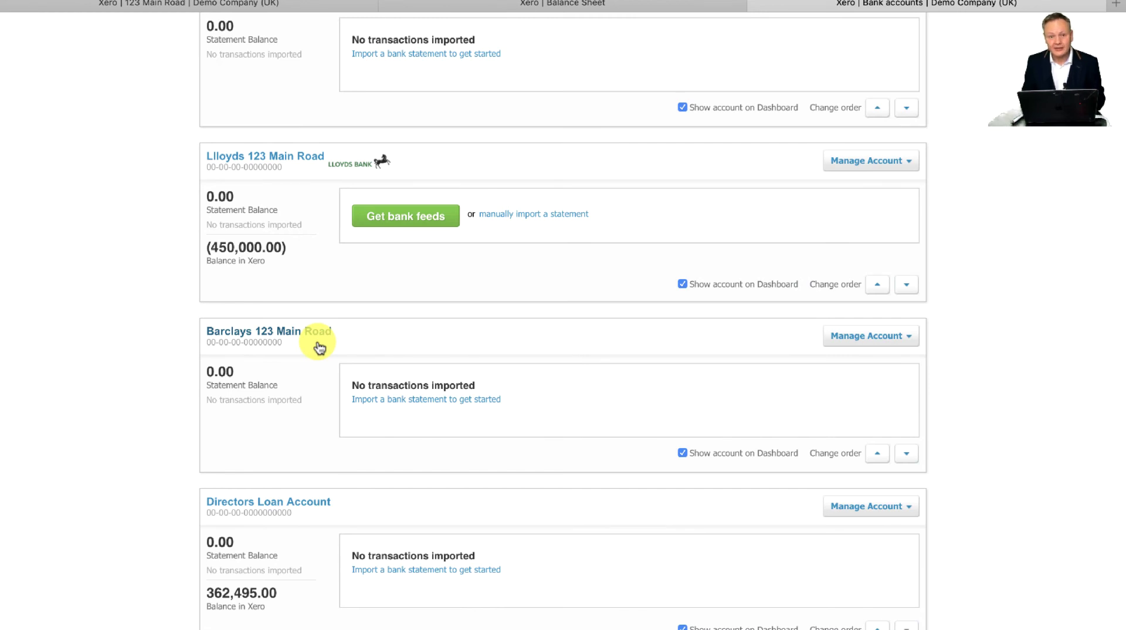
# - Run the Balance Sheet report as at 31 Jan 2020
pyautogui.scroll(10, 319, 347)
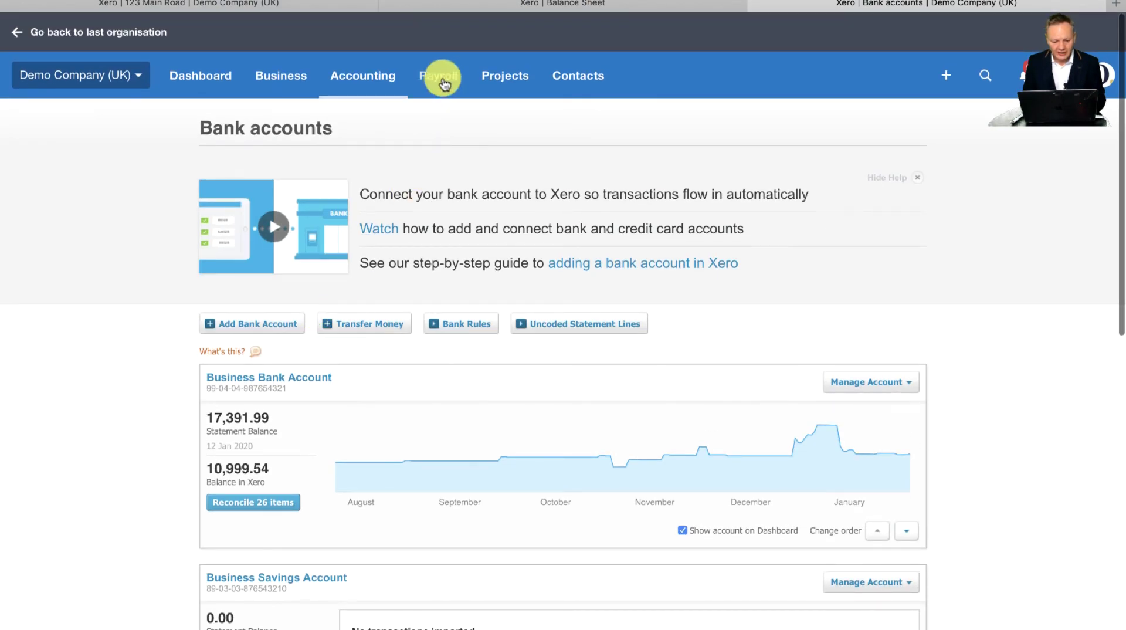
pyautogui.click(367, 79)
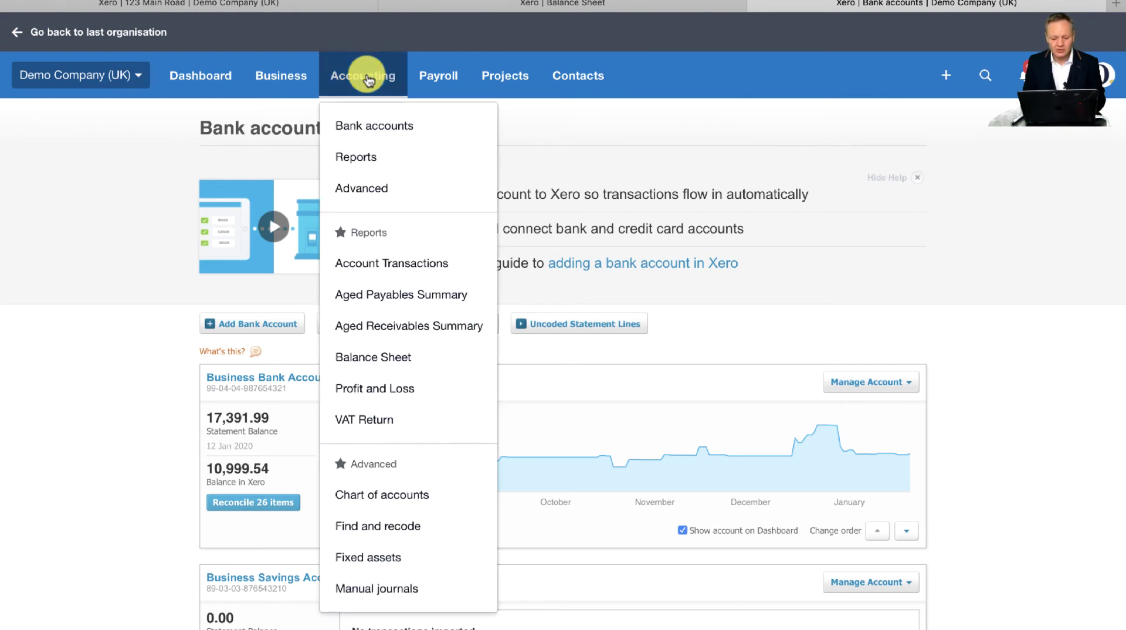
pyautogui.click(391, 357)
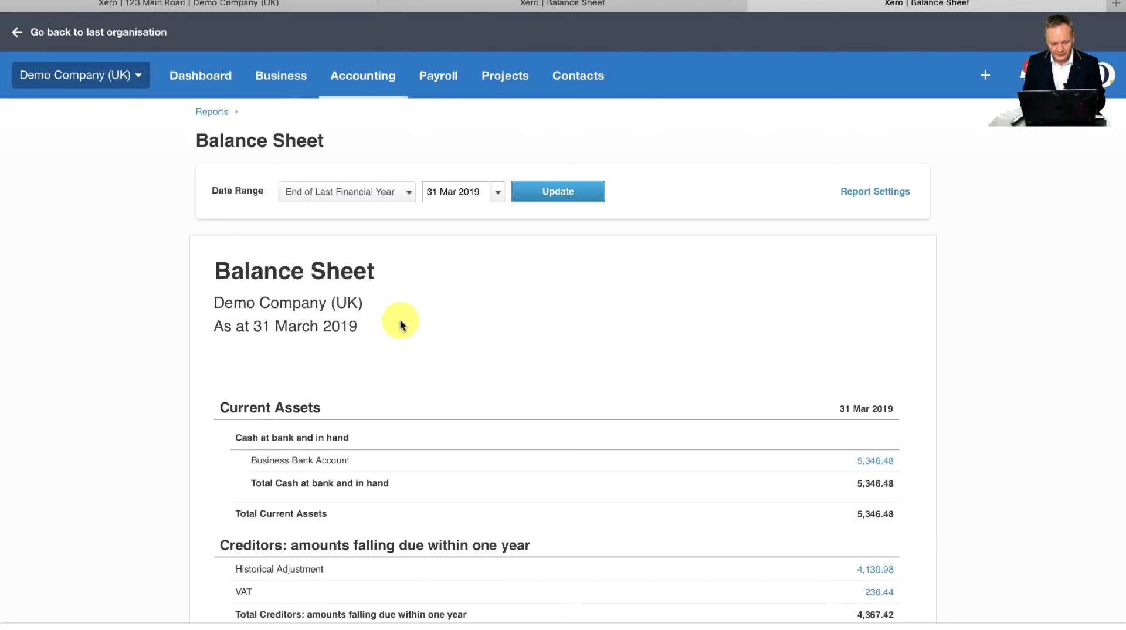
pyautogui.click(484, 188)
pyautogui.write('3')
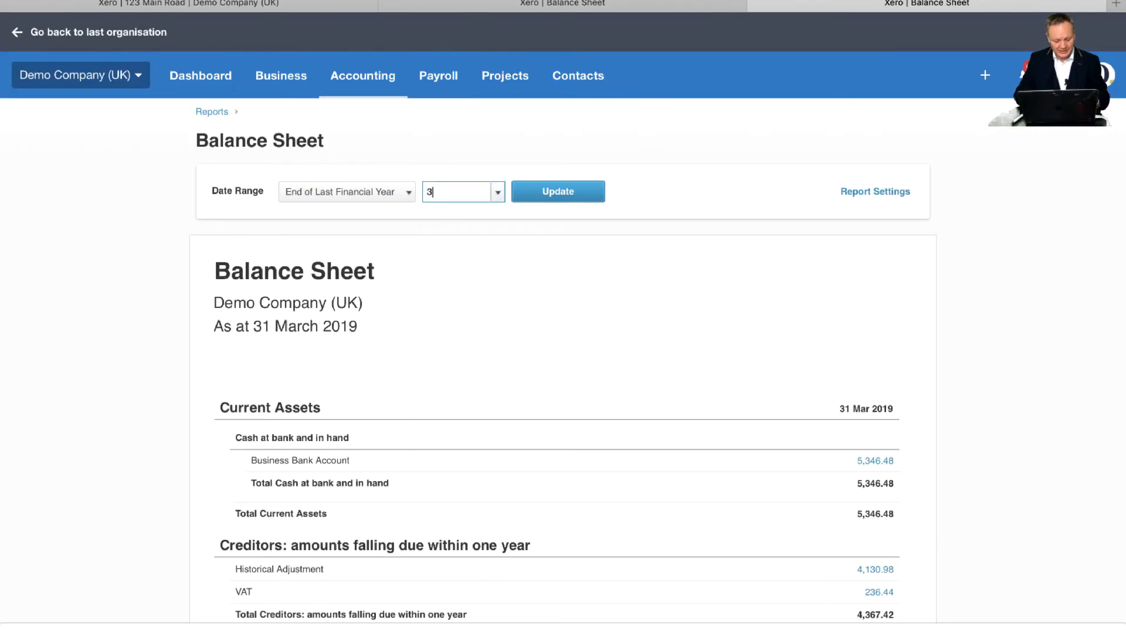
pyautogui.write('1 jan 2020')
pyautogui.press('Tab')
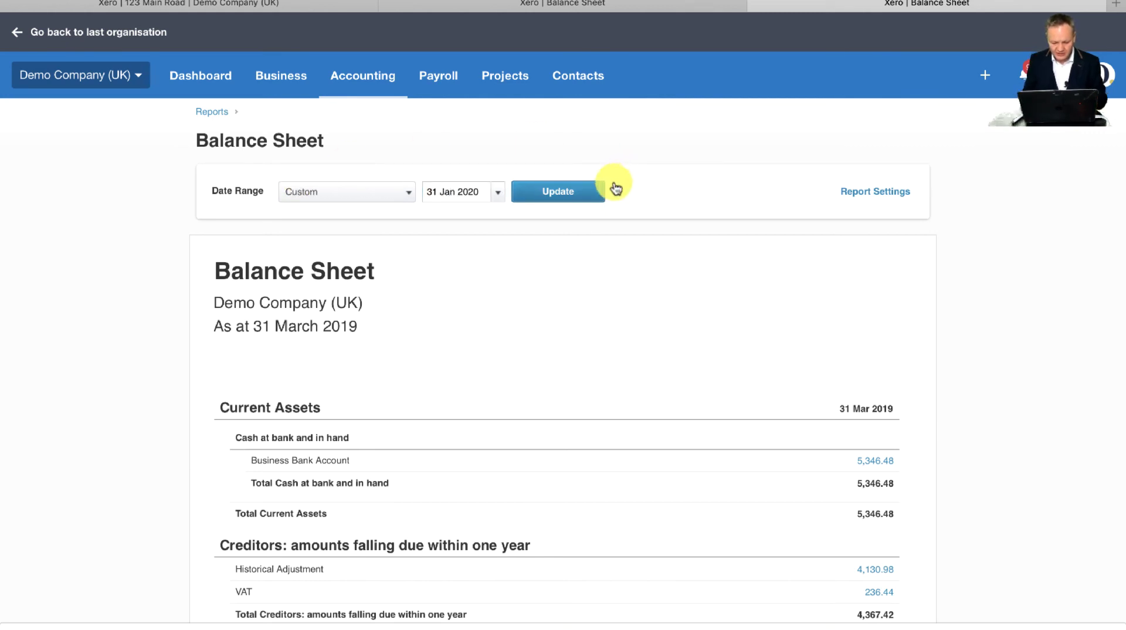
pyautogui.click(566, 187)
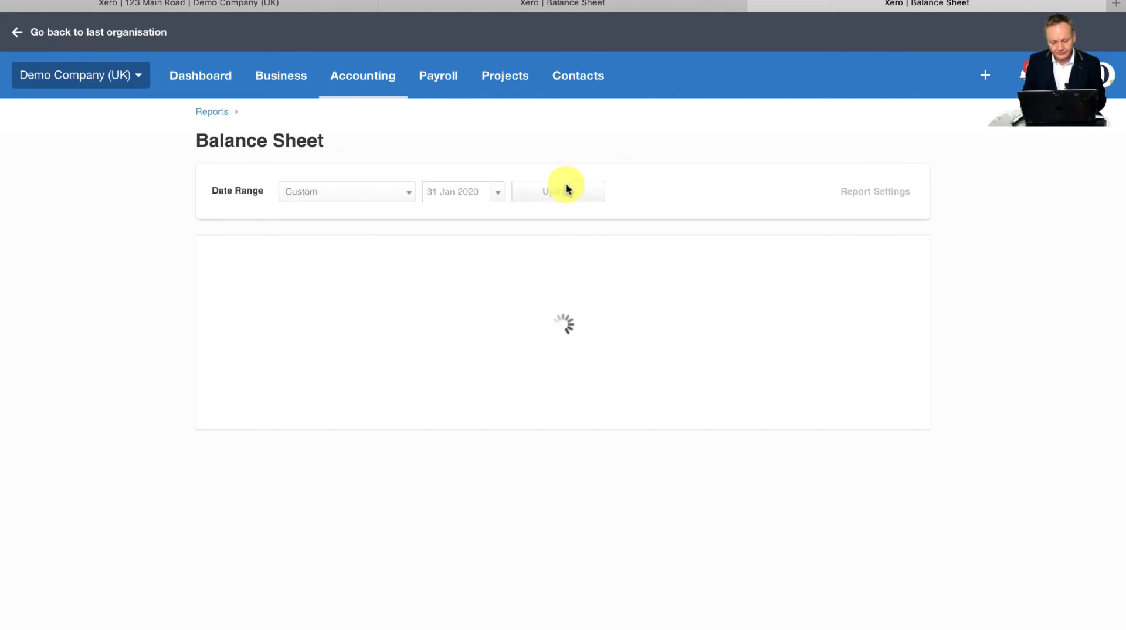
# - Examine the Balance Sheet's Buildings value, directors loan balance and the creditors section including the new Lloyds mortgage
pyautogui.scroll(-3, 563, 401)
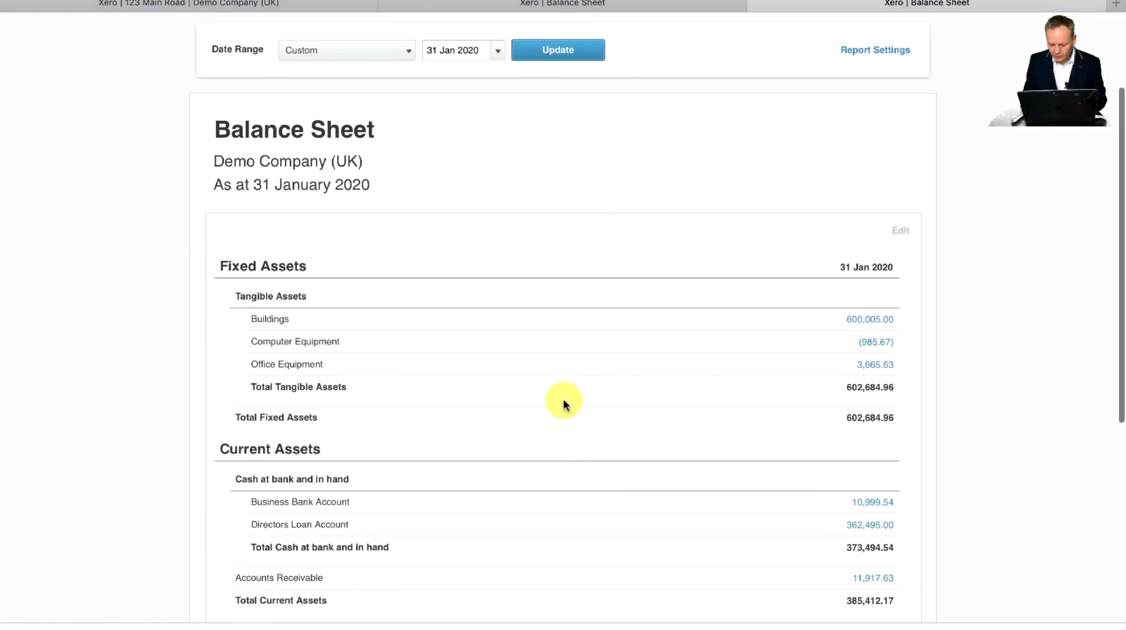
pyautogui.scroll(5, 895, 327)
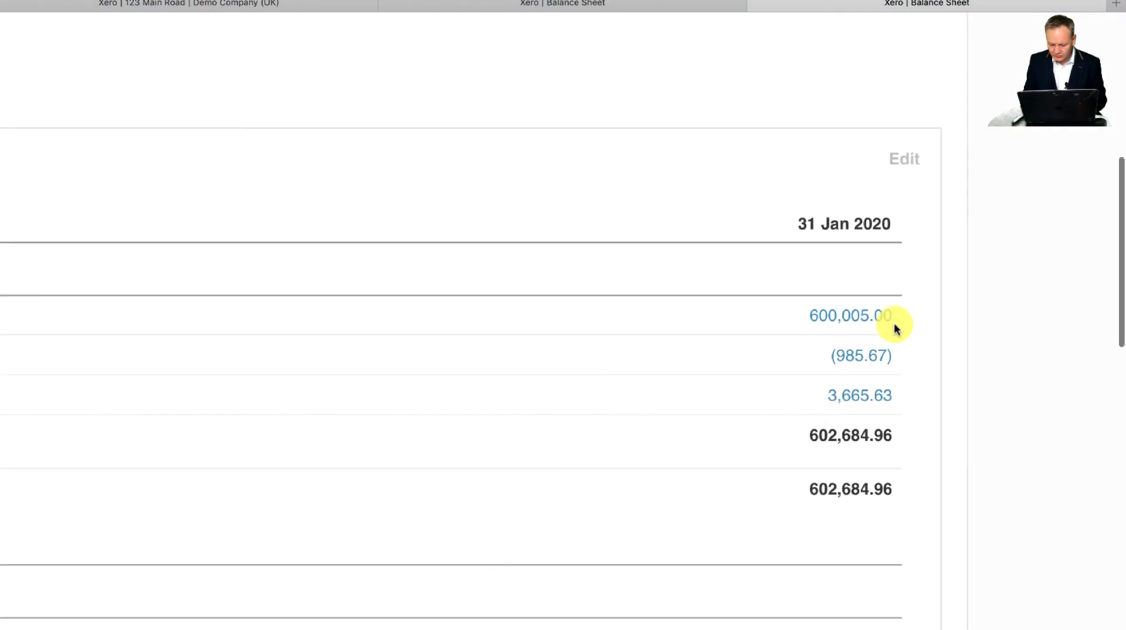
pyautogui.hscroll(-3, 482, 387)
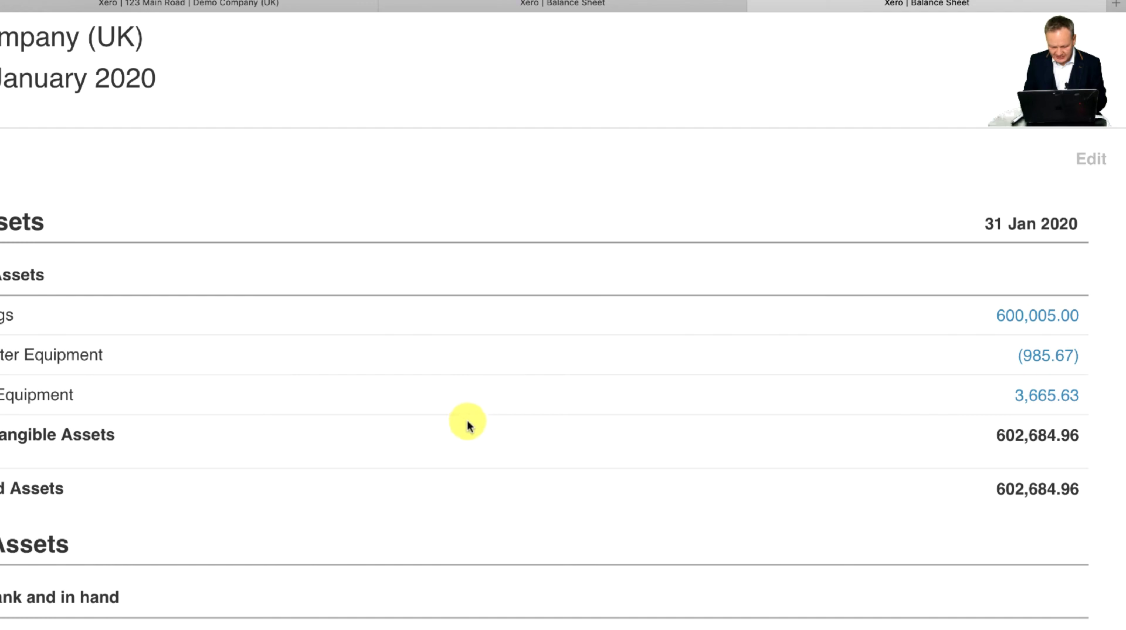
pyautogui.scroll(-5, 455, 320)
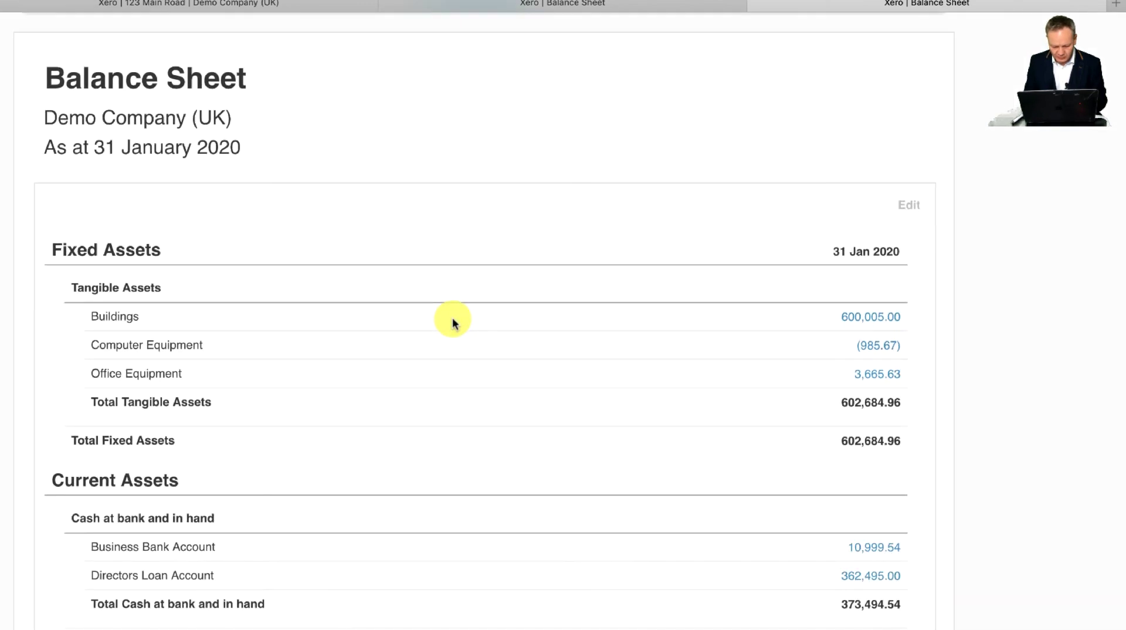
pyautogui.scroll(2, 453, 320)
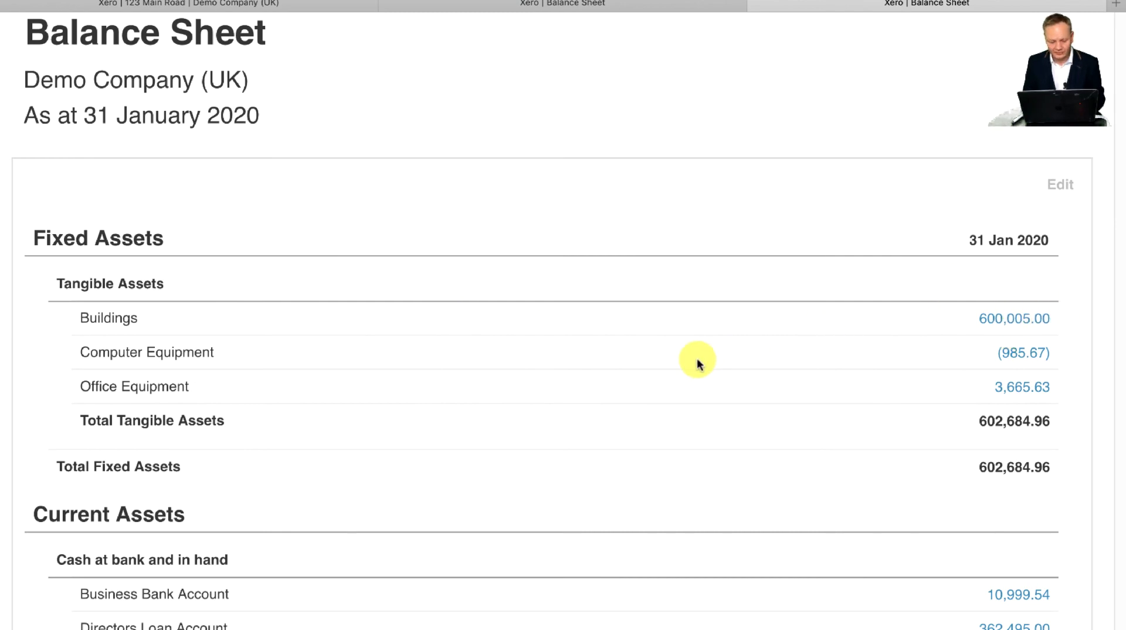
pyautogui.scroll(-6, 698, 364)
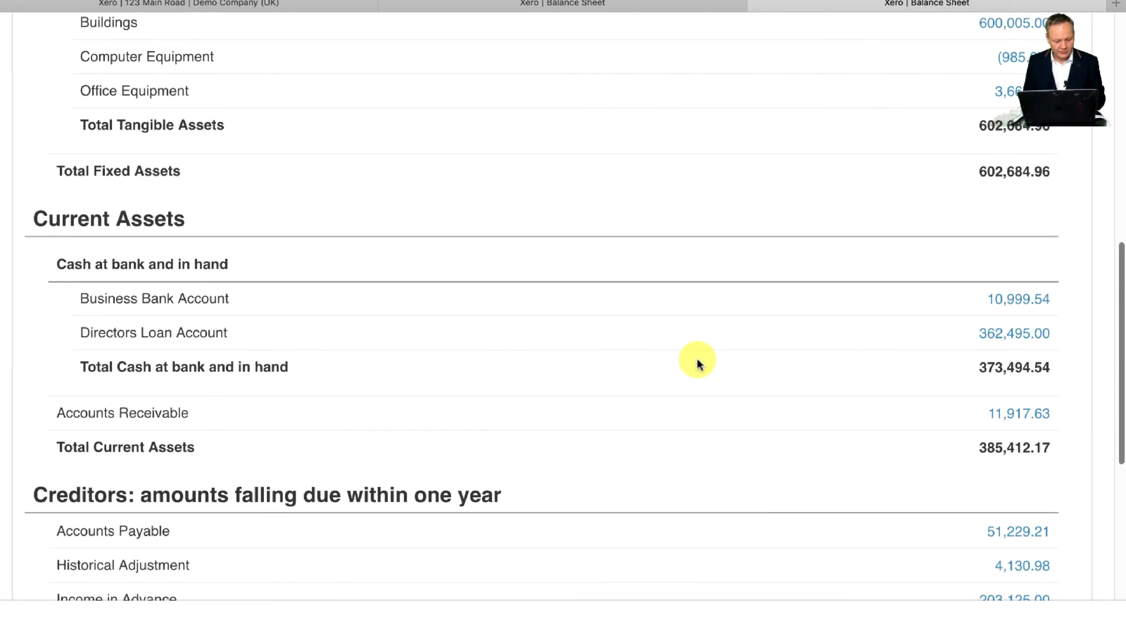
pyautogui.scroll(-5, 697, 364)
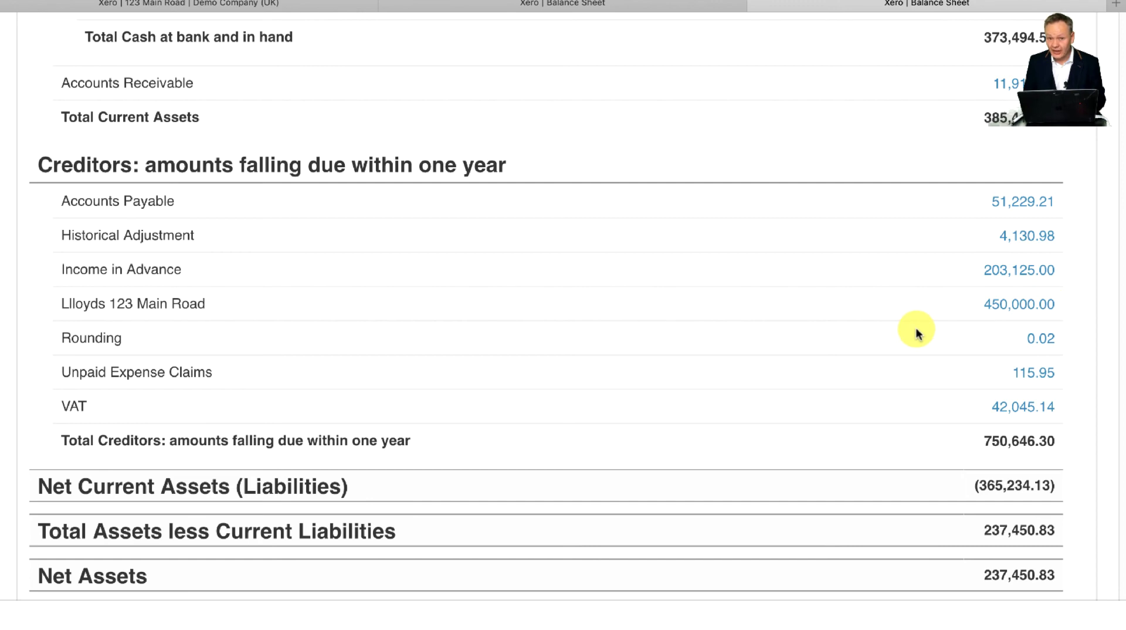
# - Review the Balance Sheet's Capital and Reserves section, and highlight the Less Legal fees line on the Re-mortgage slide in the presentation
pyautogui.scroll(-5, 796, 384)
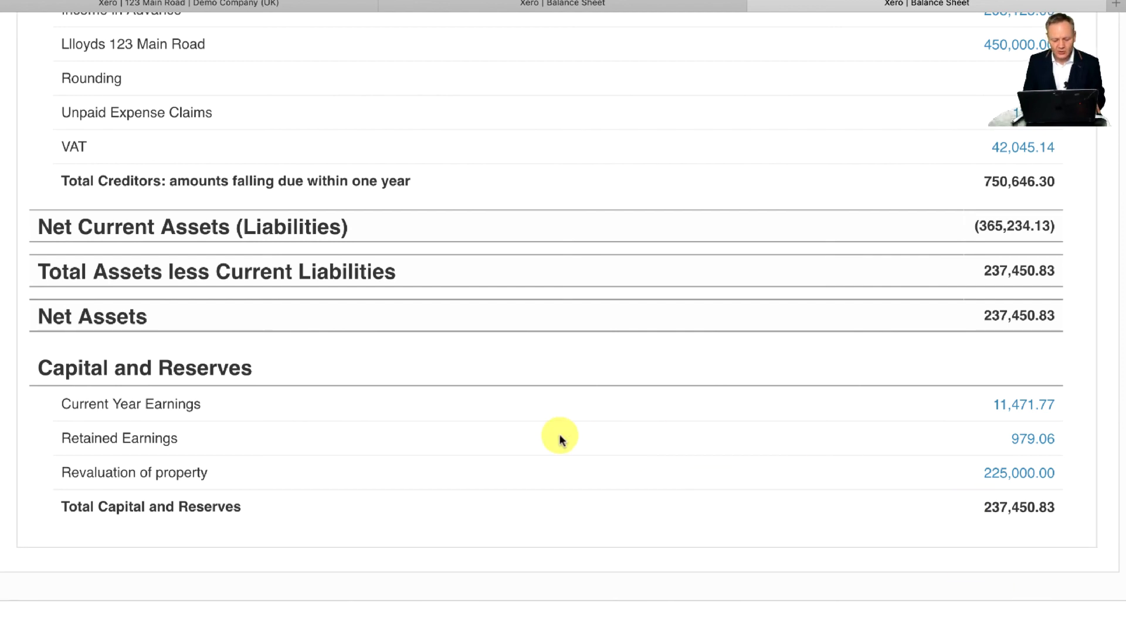
pyautogui.hotkey('alt', 'Tab')
pyautogui.press('Left')
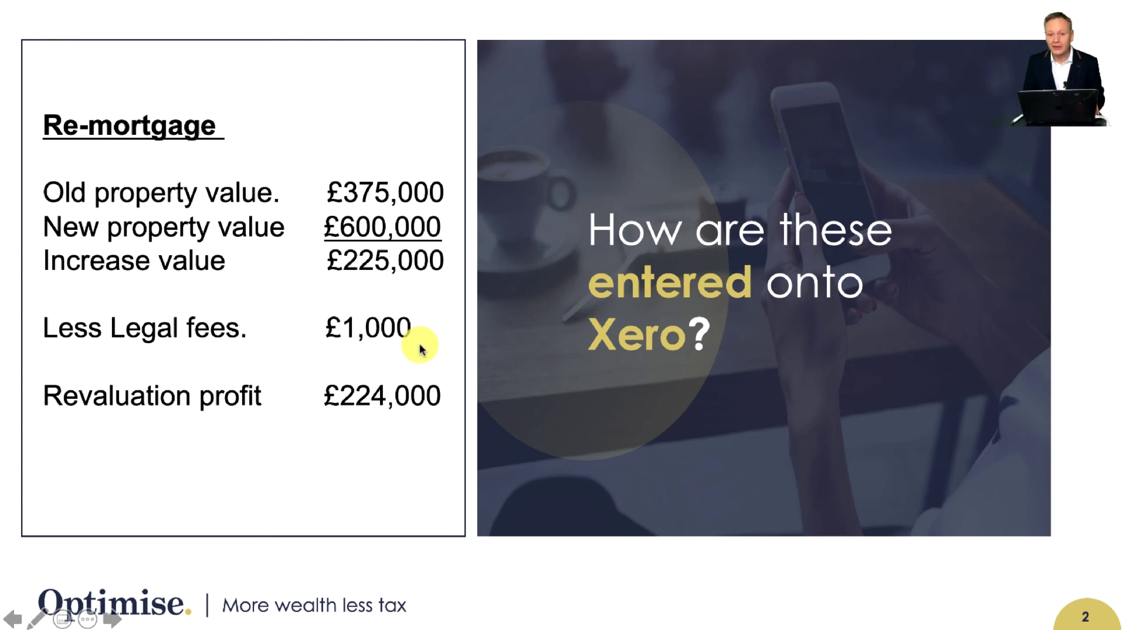
pyautogui.click(36, 617)
pyautogui.click(68, 580)
pyautogui.moveTo(53, 327); pyautogui.dragTo(419, 326)
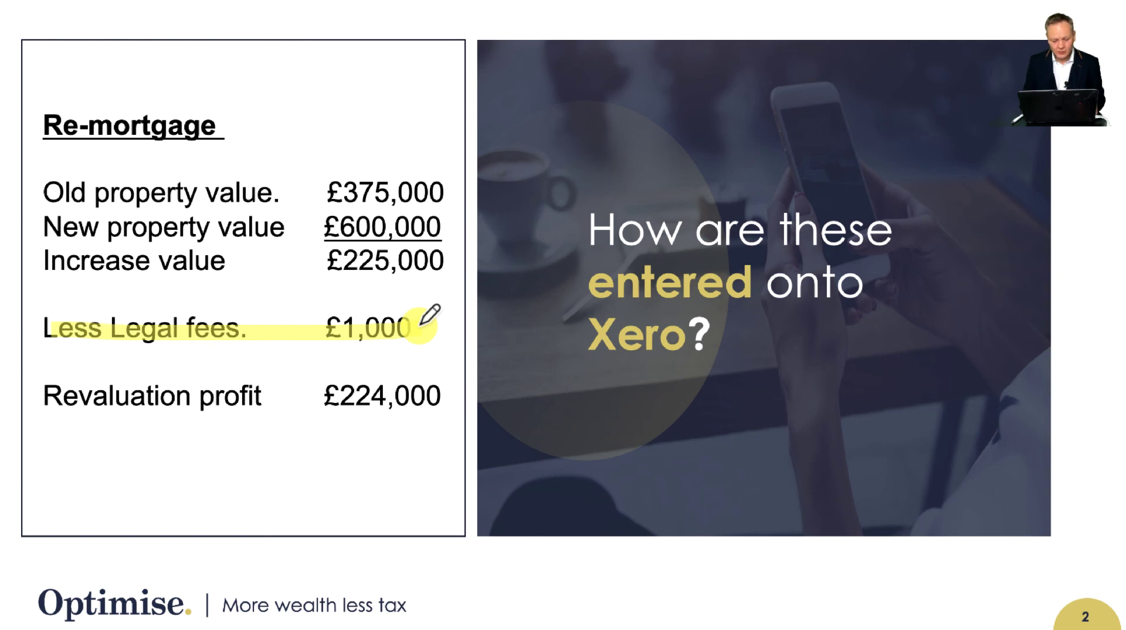
# - Switch back to Xero and start a new Spend Money transaction from the Directors Loan Account on the Dashboard
pyautogui.press('super+Tab')
pyautogui.press('super+Tab')
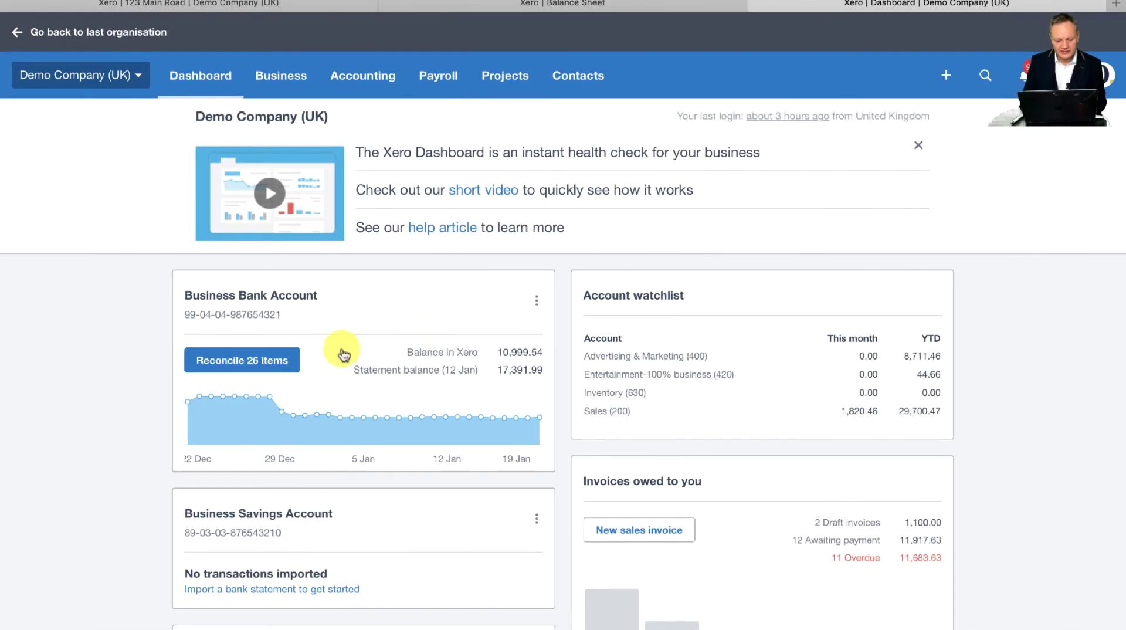
pyautogui.scroll(-6, 241, 269)
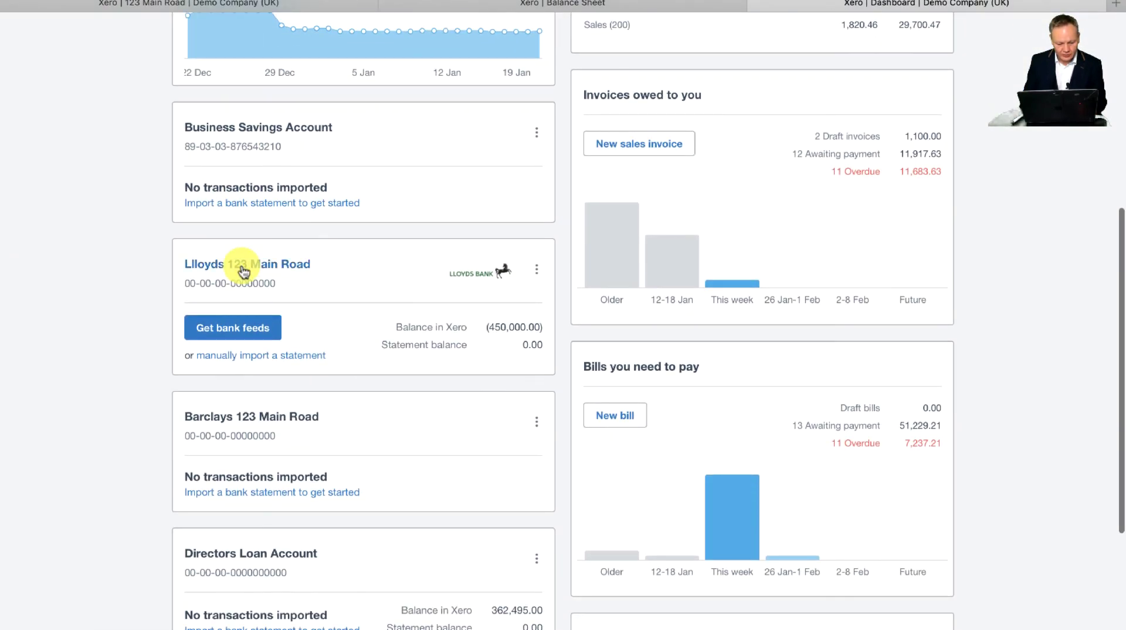
pyautogui.scroll(-2, 241, 269)
pyautogui.scroll(-1, 317, 335)
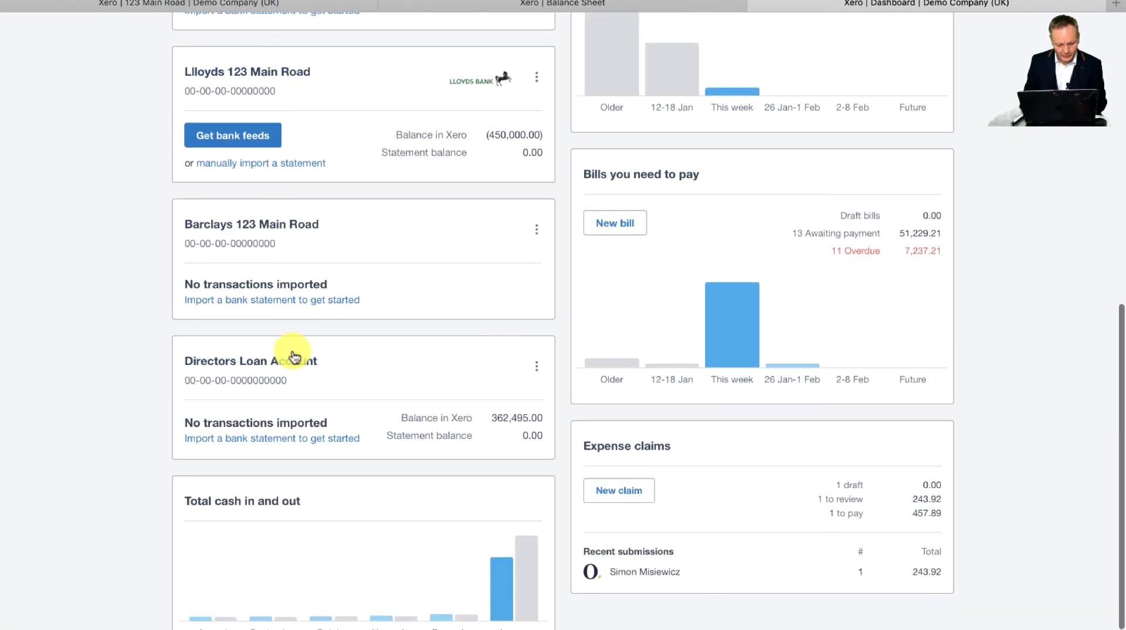
pyautogui.scroll(3, 534, 370)
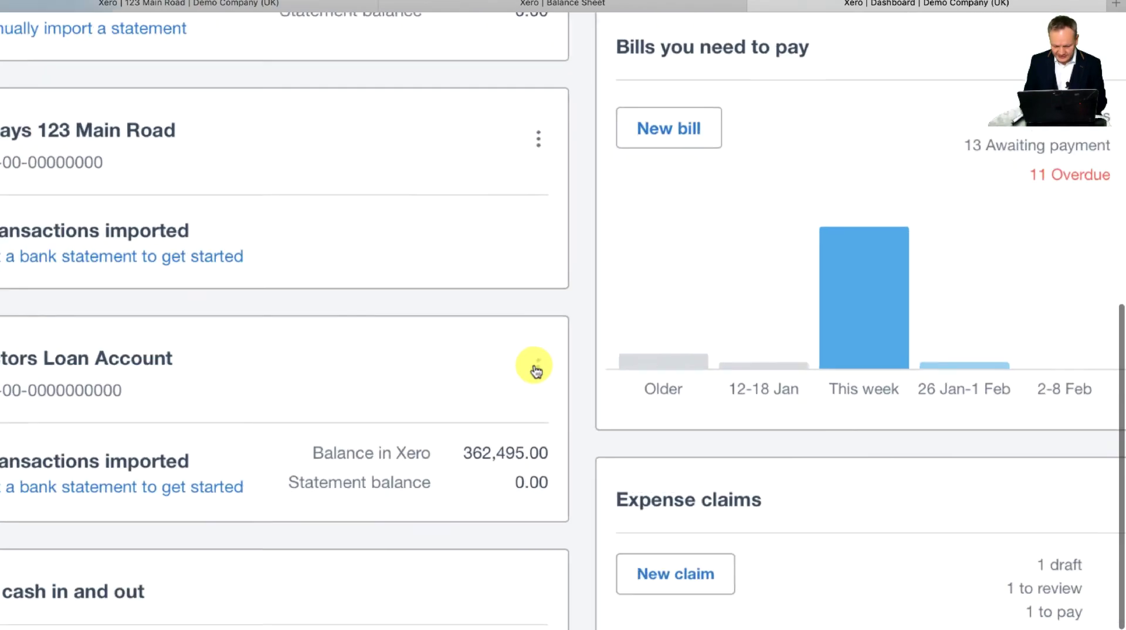
pyautogui.click(536, 367)
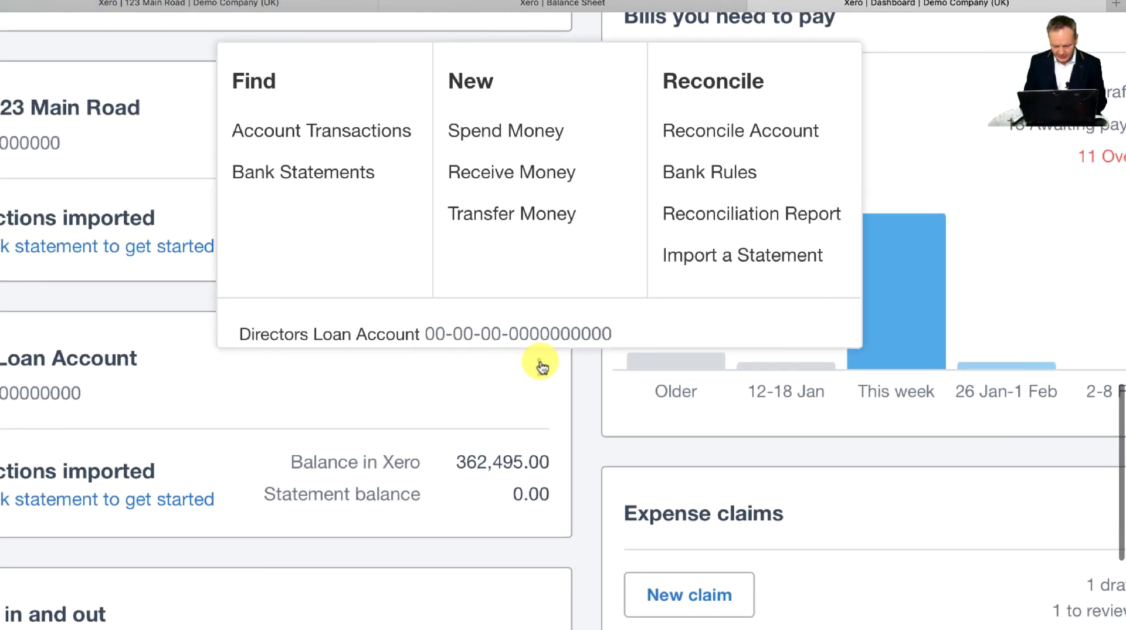
pyautogui.click(522, 130)
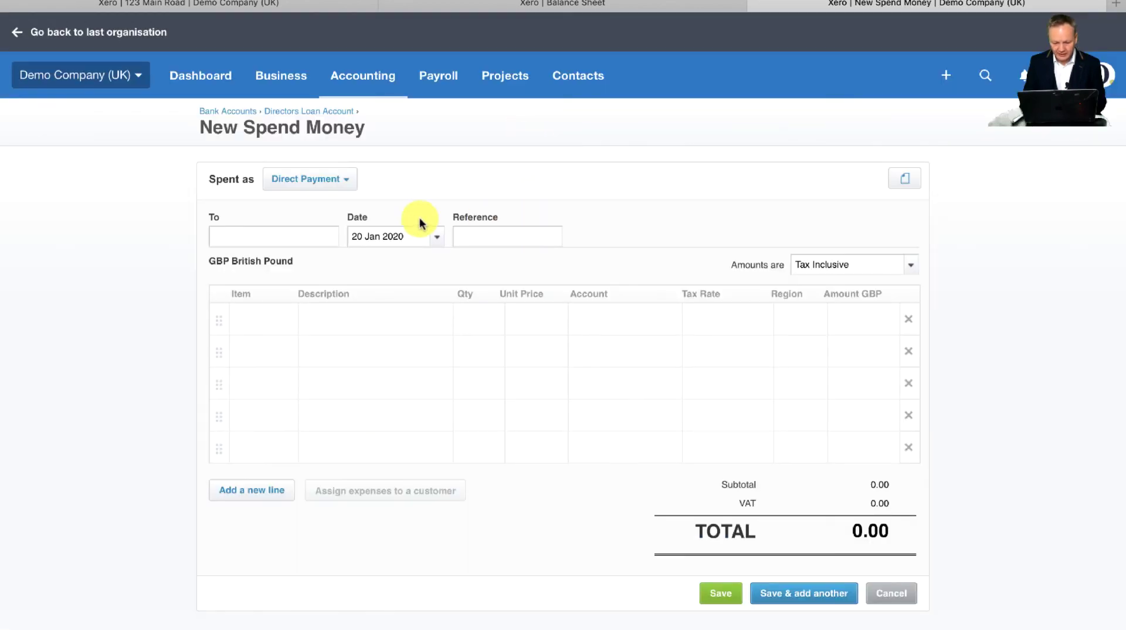
# - Set the payee of the Spend Money transaction to the existing contact ABC Furniture
pyautogui.scroll(3, 365, 299)
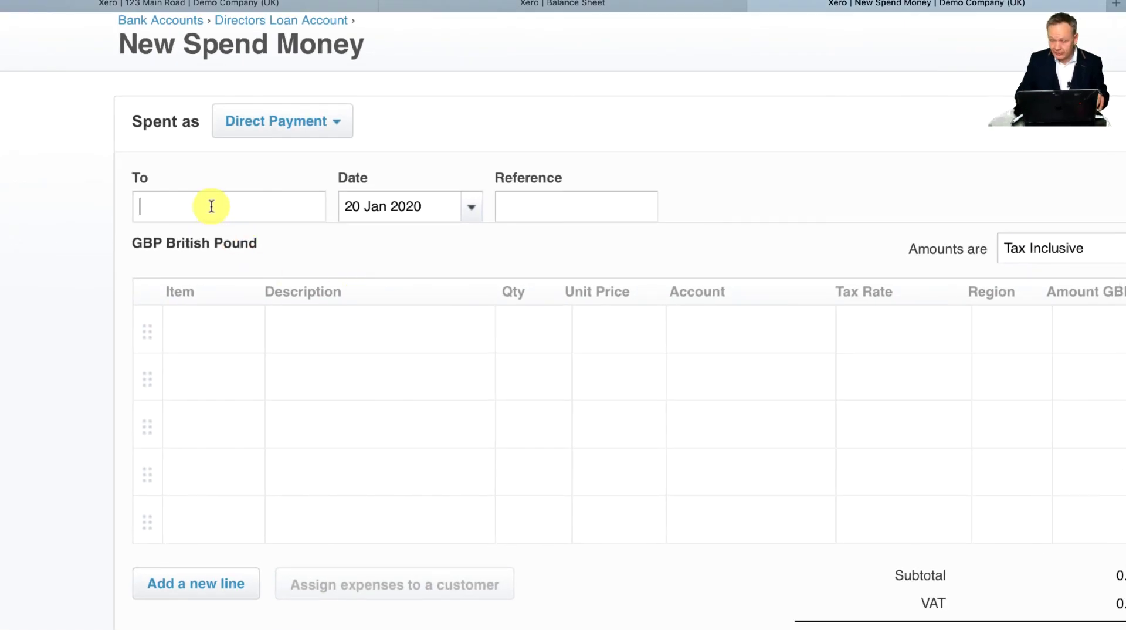
pyautogui.write('ABC')
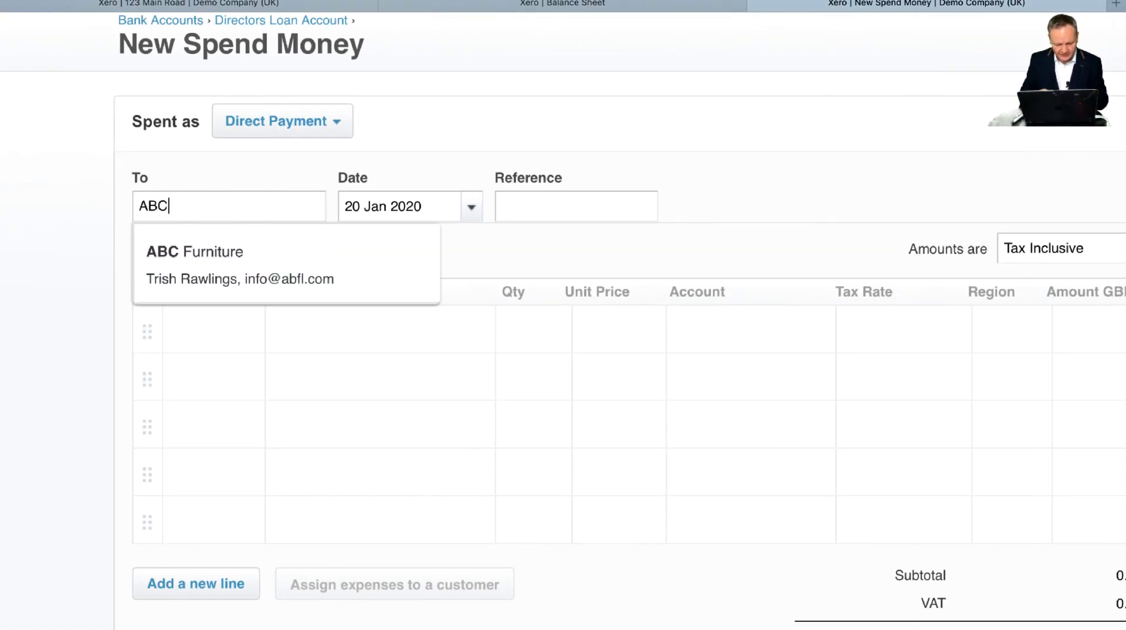
pyautogui.click(210, 248)
# - Fill the first line with the description "Legal fees", unit price 1,000.00 and account 441 - Legal Expenses
pyautogui.click(380, 328)
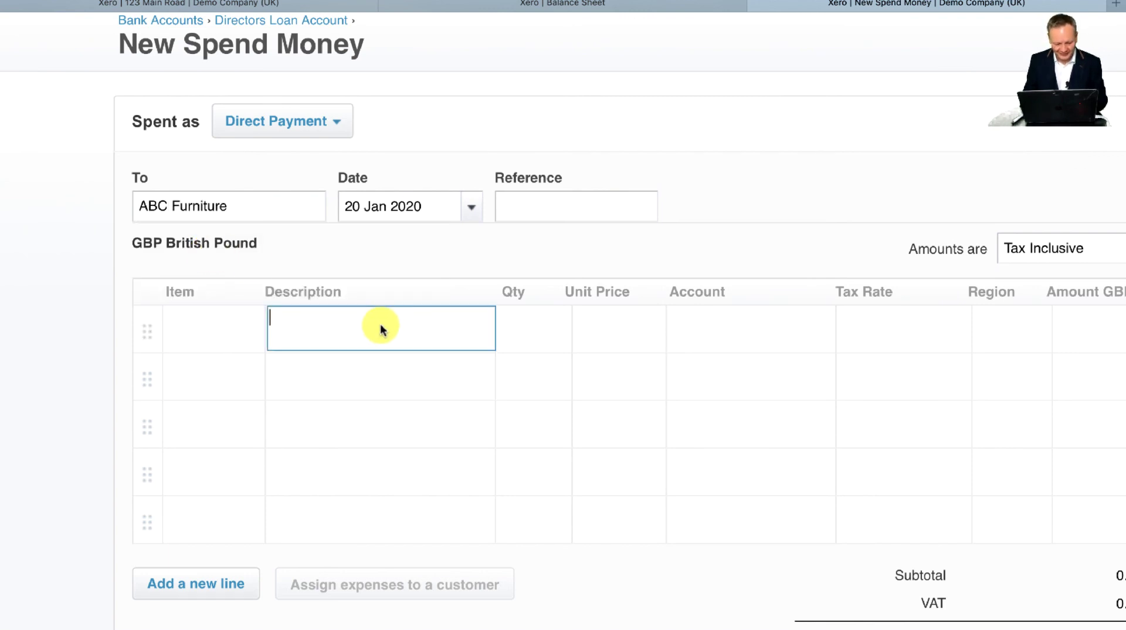
pyautogui.write('Legal fees')
pyautogui.press('Tab')
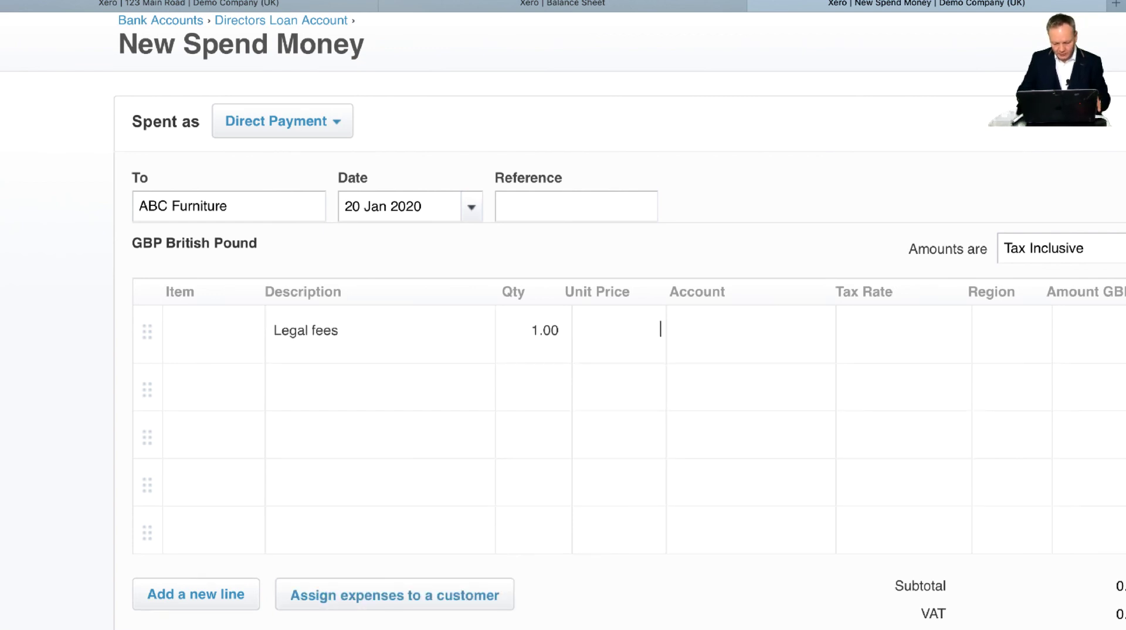
pyautogui.press('Tab')
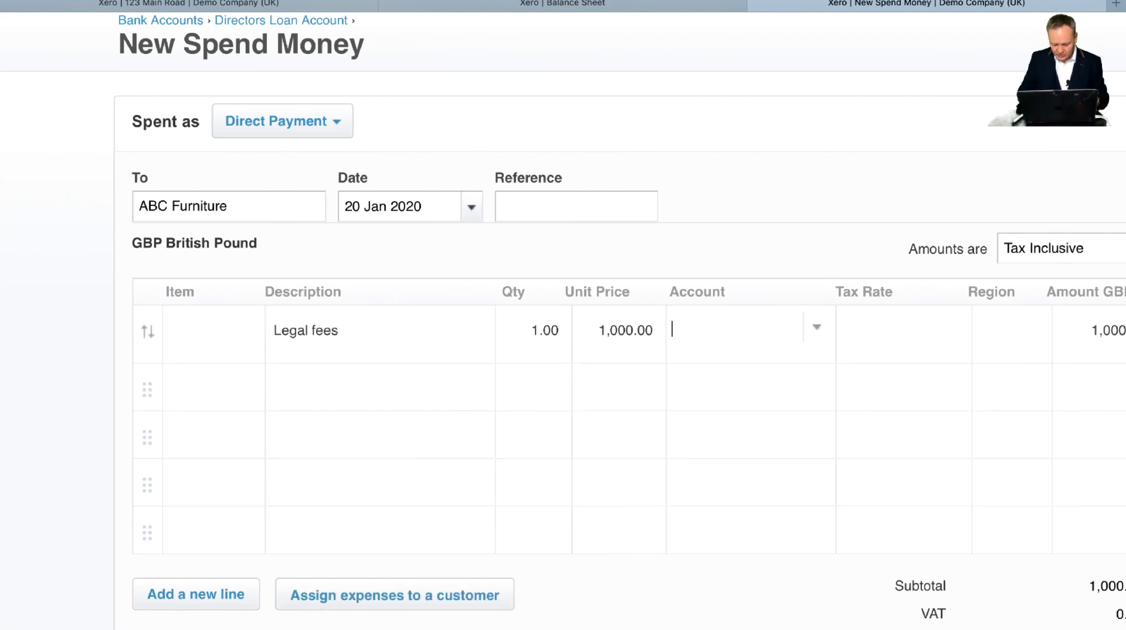
pyautogui.write('legal')
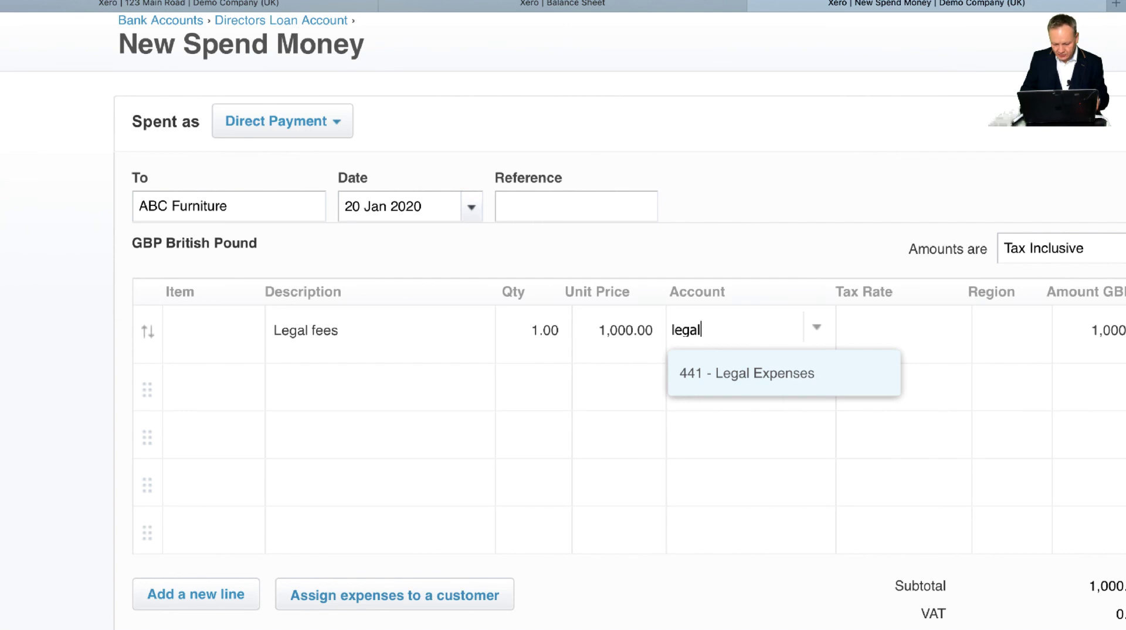
pyautogui.click(733, 372)
# - Set the amounts to No Tax and save the legal fees payment
pyautogui.hscroll(5, 782, 457)
pyautogui.hscroll(3, 781, 459)
pyautogui.scroll(-4, 780, 459)
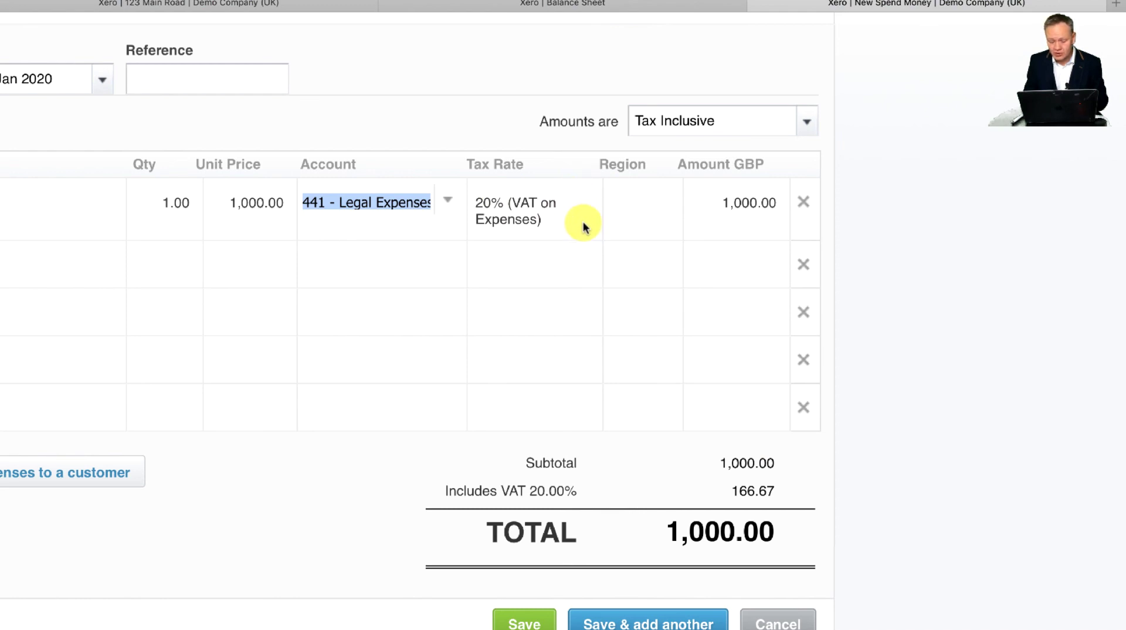
pyautogui.click(553, 111)
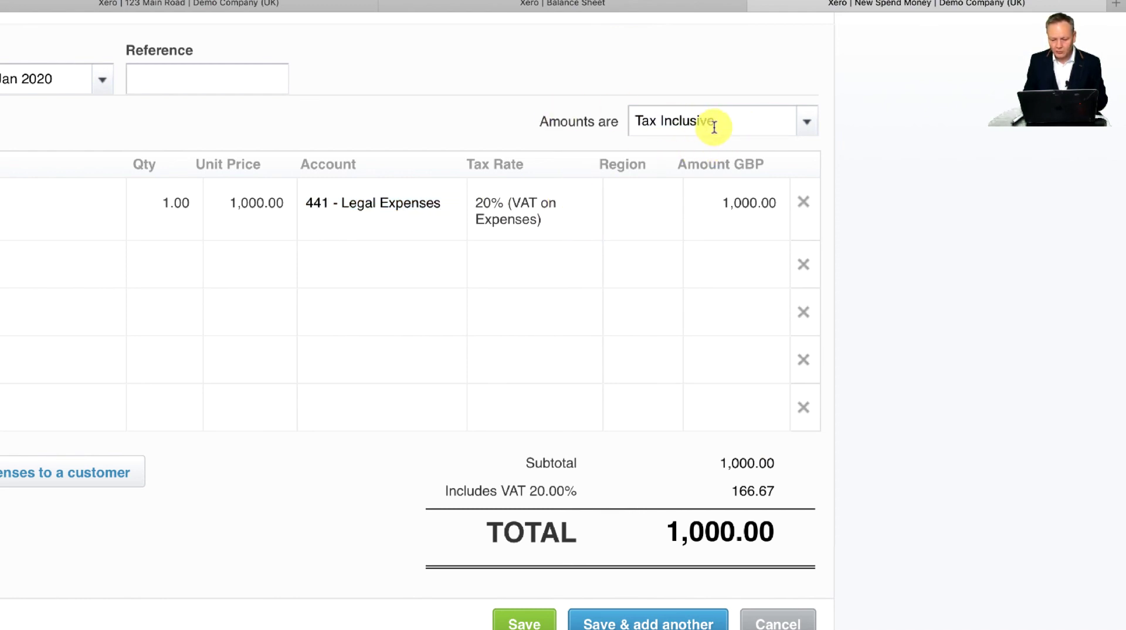
pyautogui.click(809, 127)
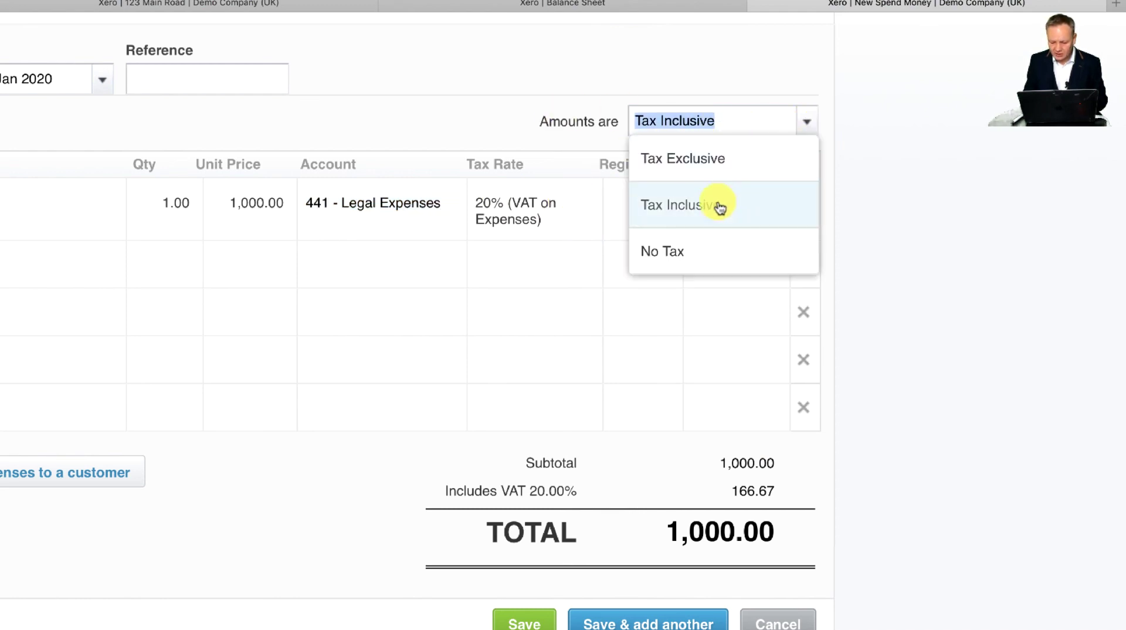
pyautogui.click(691, 249)
pyautogui.scroll(-3, 622, 322)
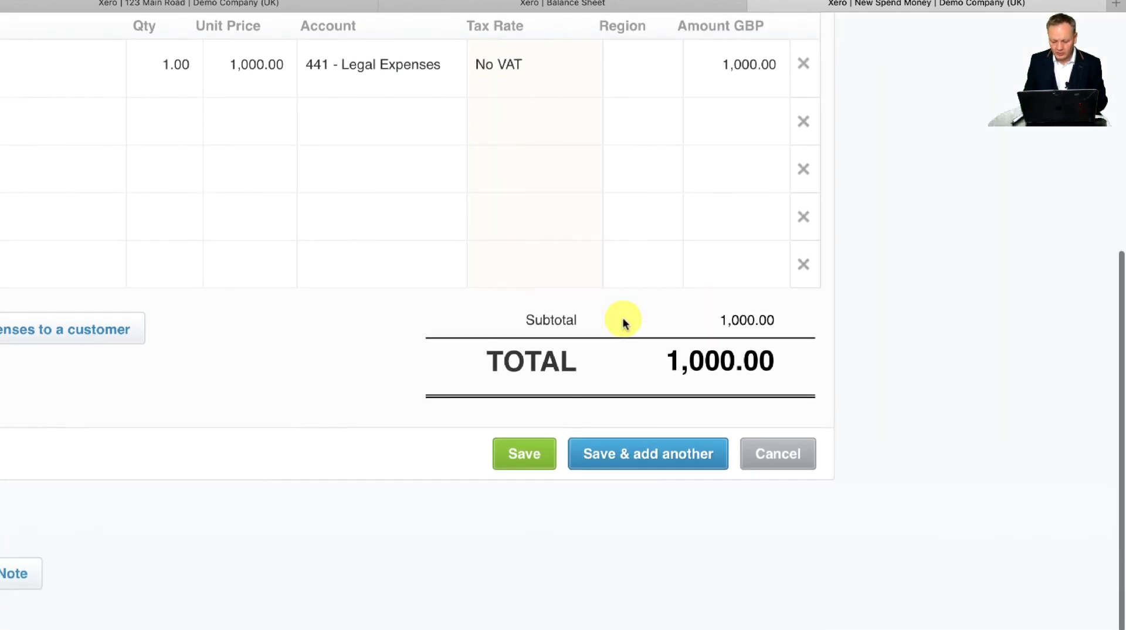
pyautogui.click(524, 455)
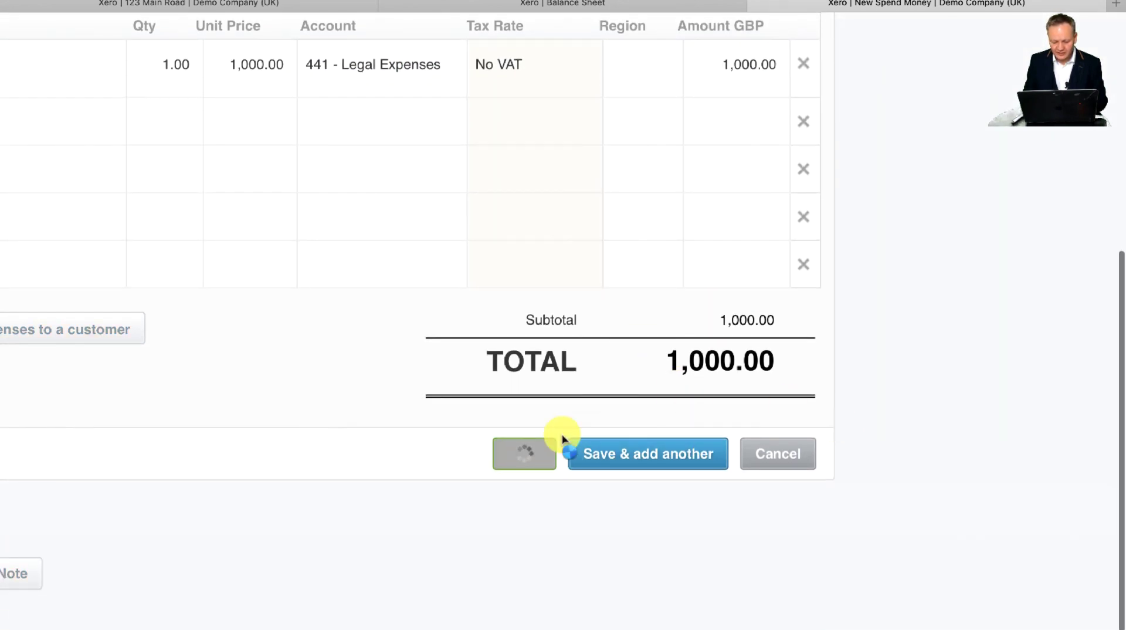